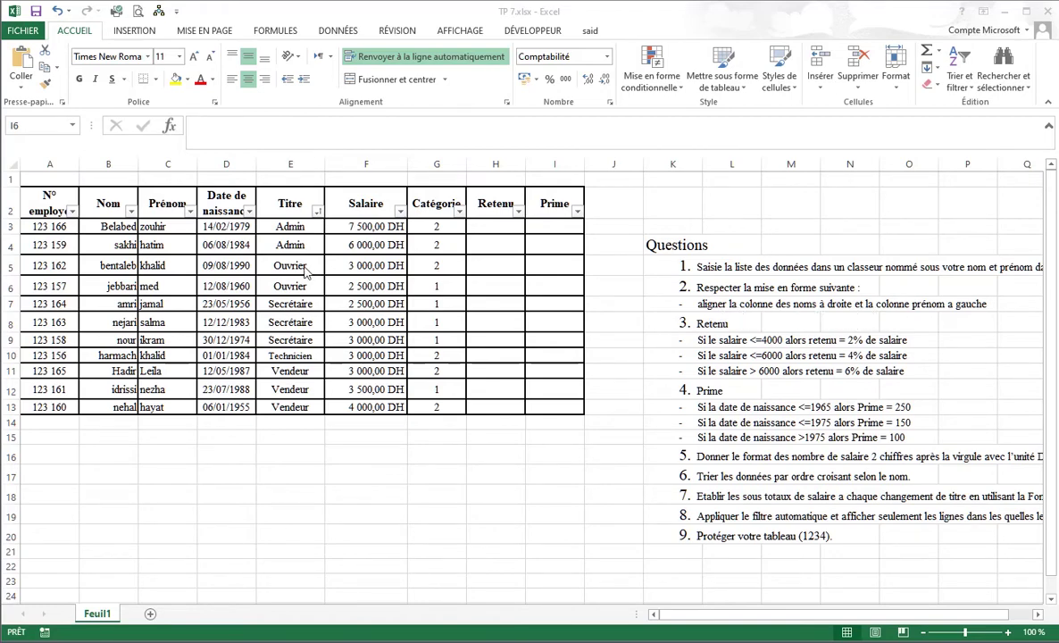
Right-align the employee surnames in B3:B13 of the Nom column.
click(122, 226)
click(122, 226)
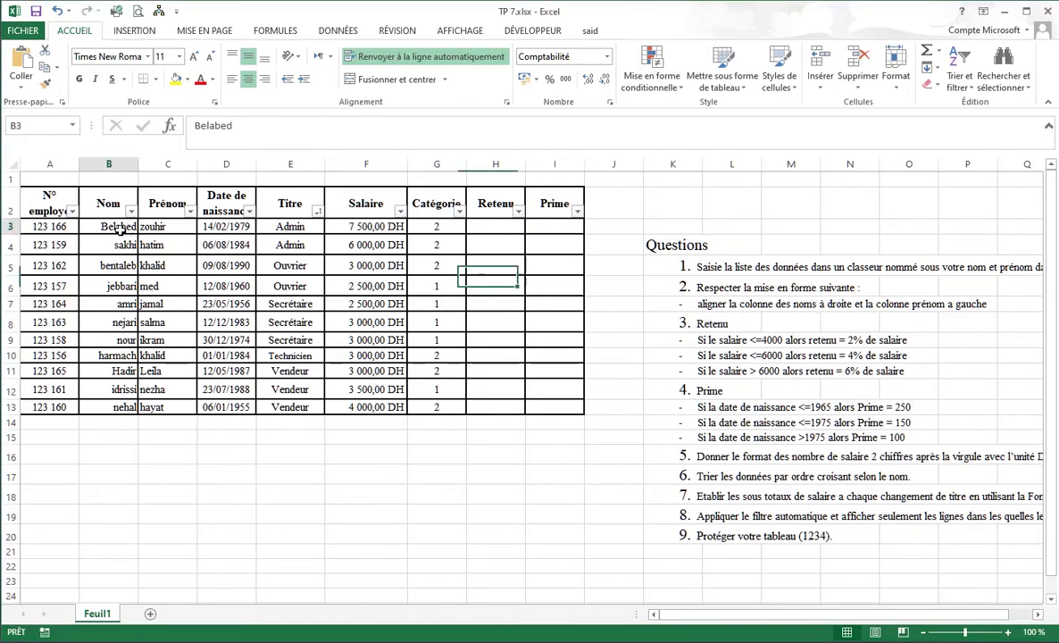
drag(122, 226, 118, 406)
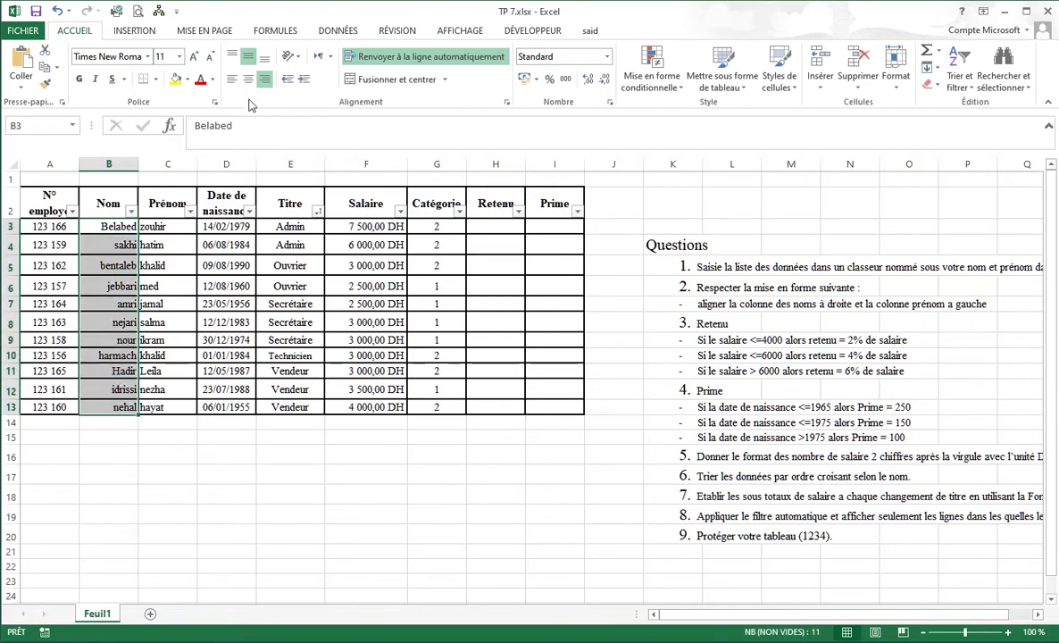
click(231, 80)
click(264, 79)
click(157, 226)
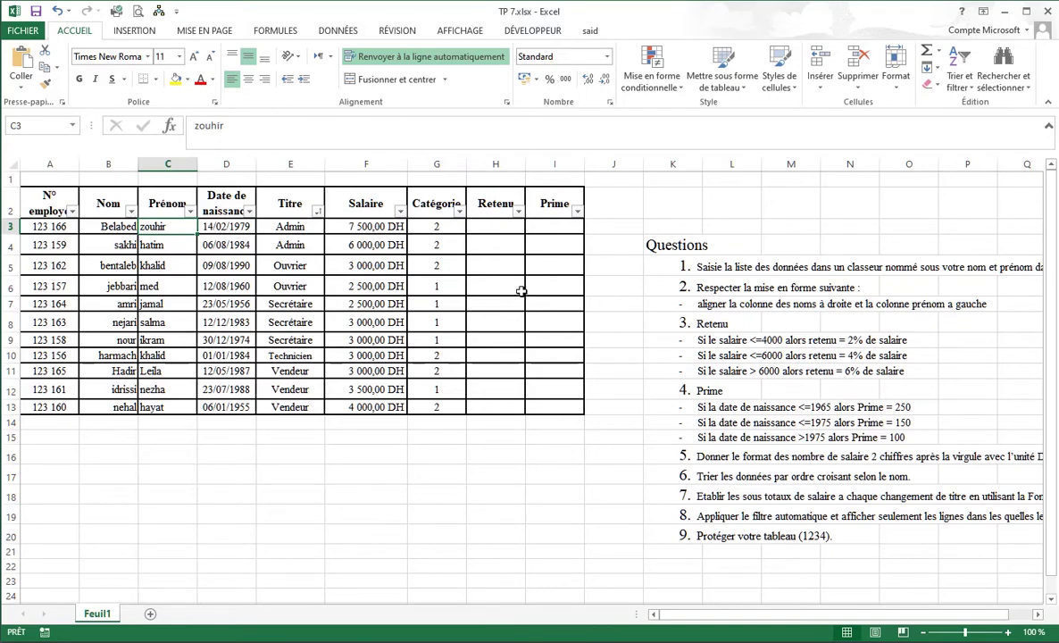
click(477, 227)
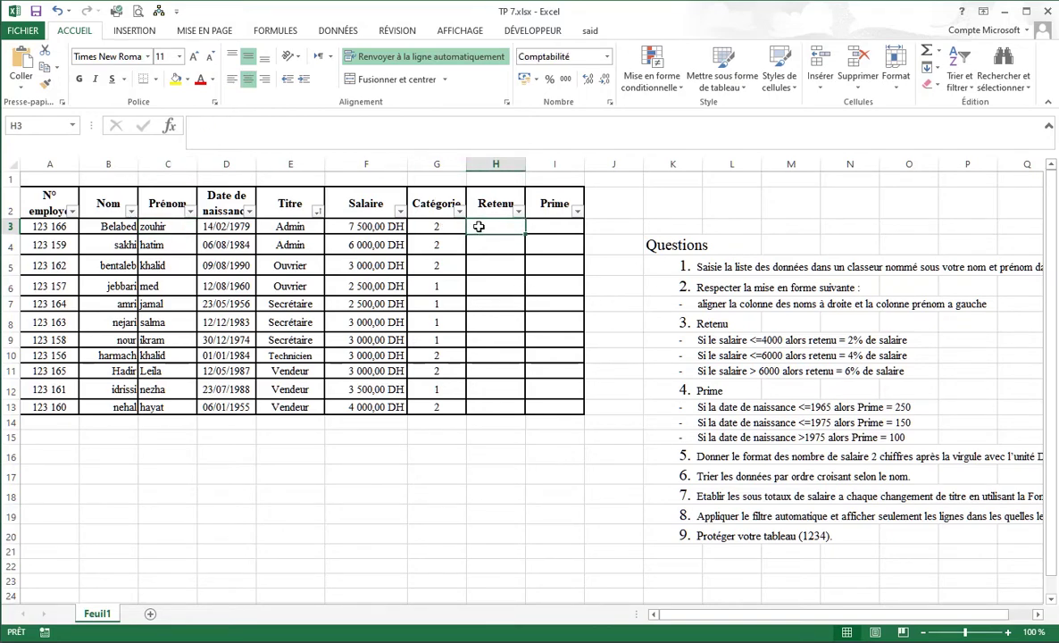
Enter =SI(F3<=4000;2%;4%) in H3 so Retenu is 2% or 4% by salary.
text(=)
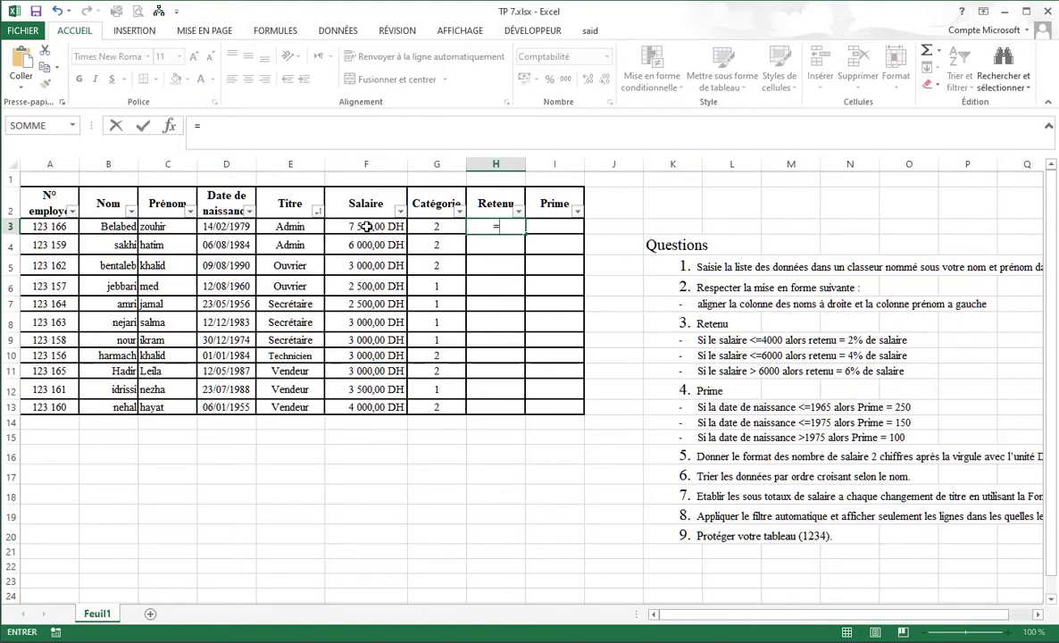
text(si)
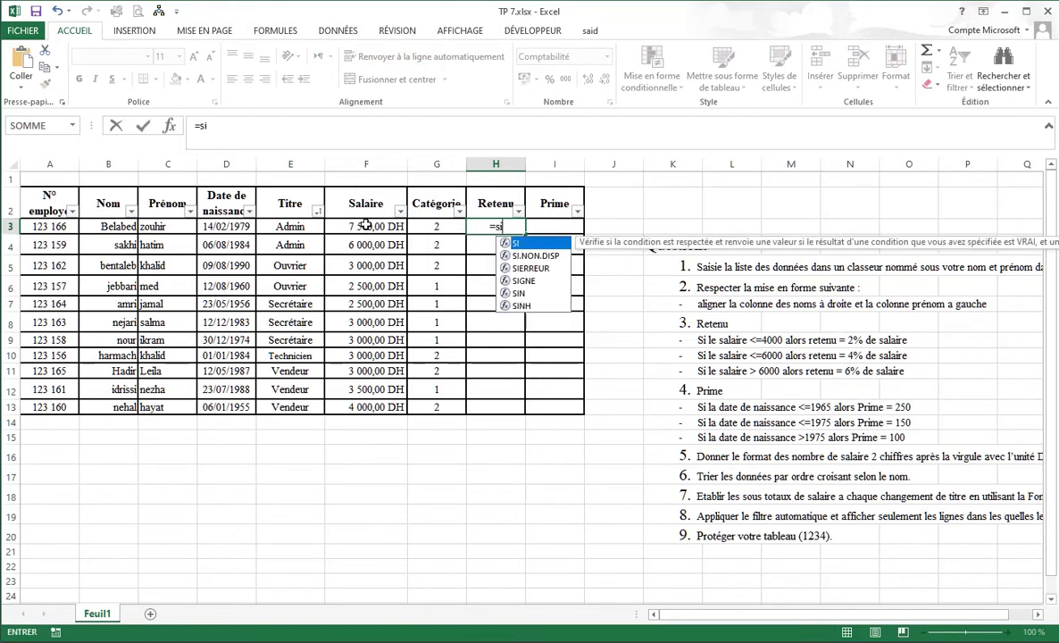
key(Tab)
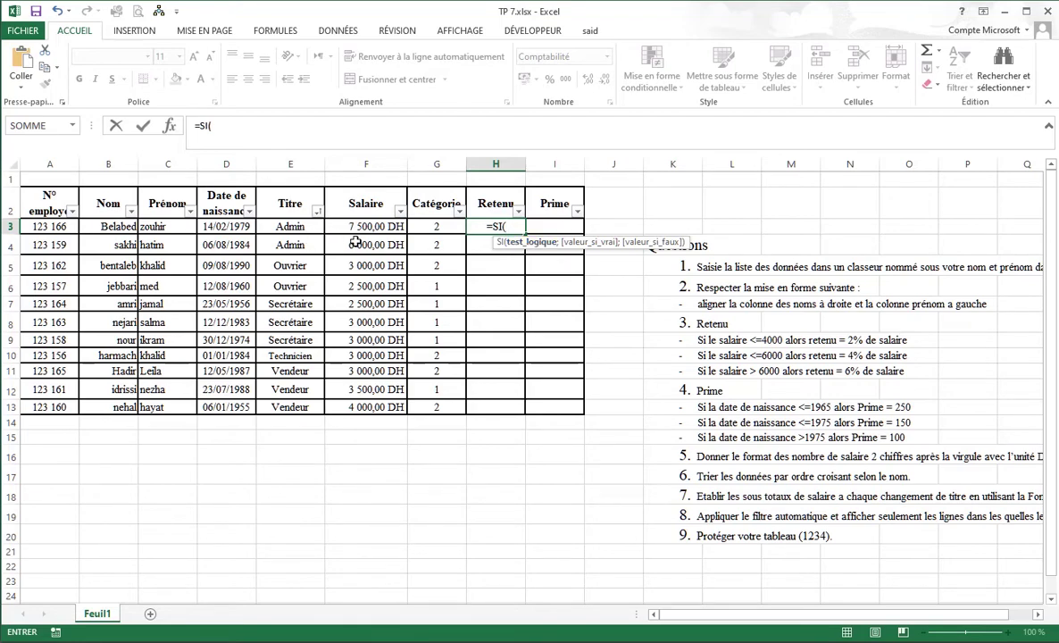
click(365, 229)
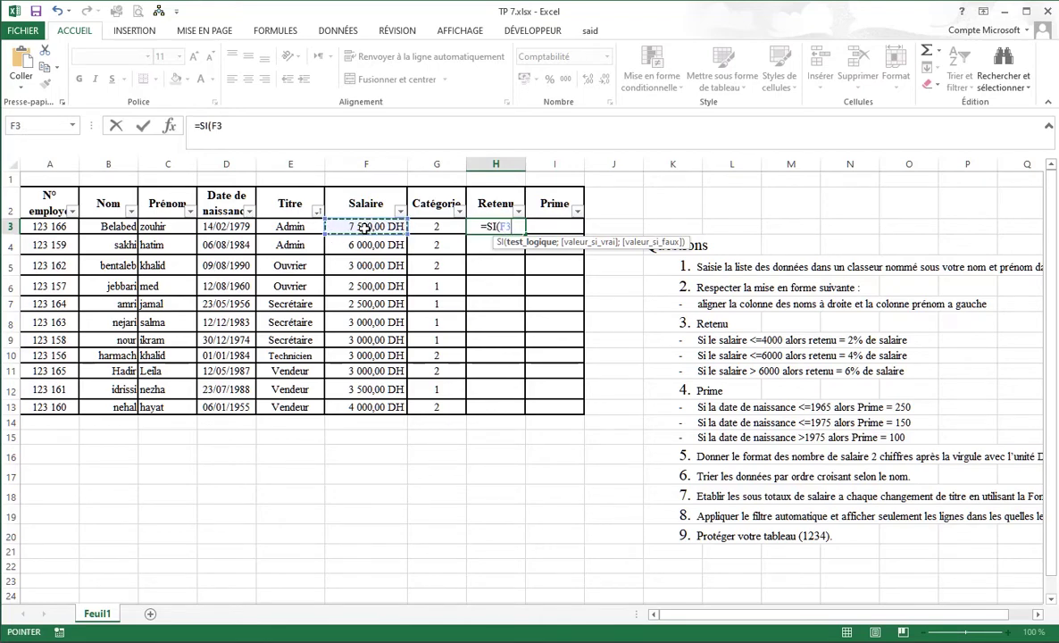
text(=)
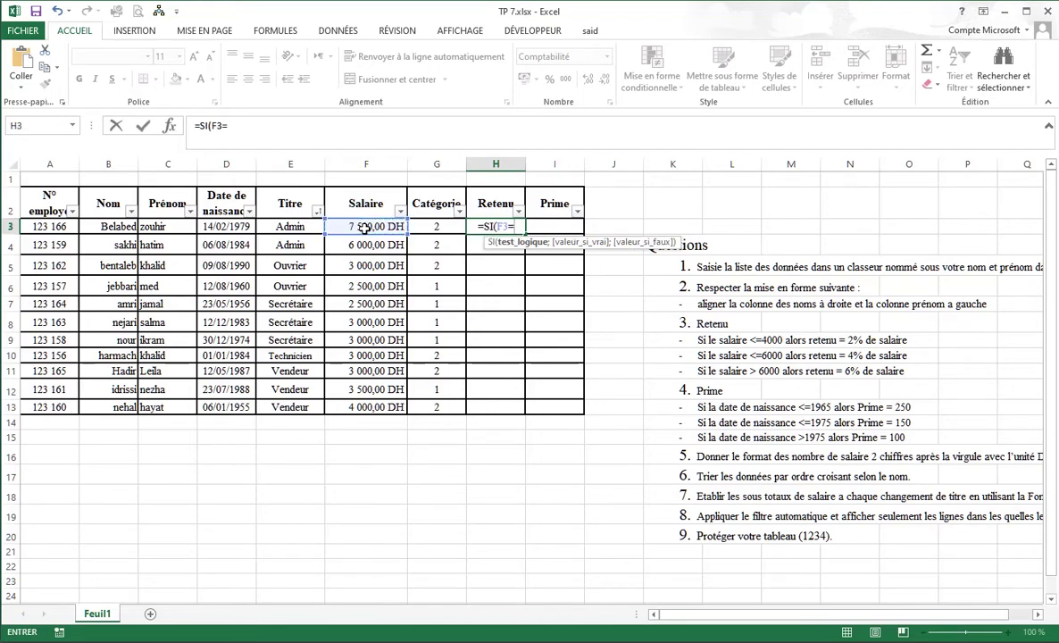
key(BackSpace)
text(<=)
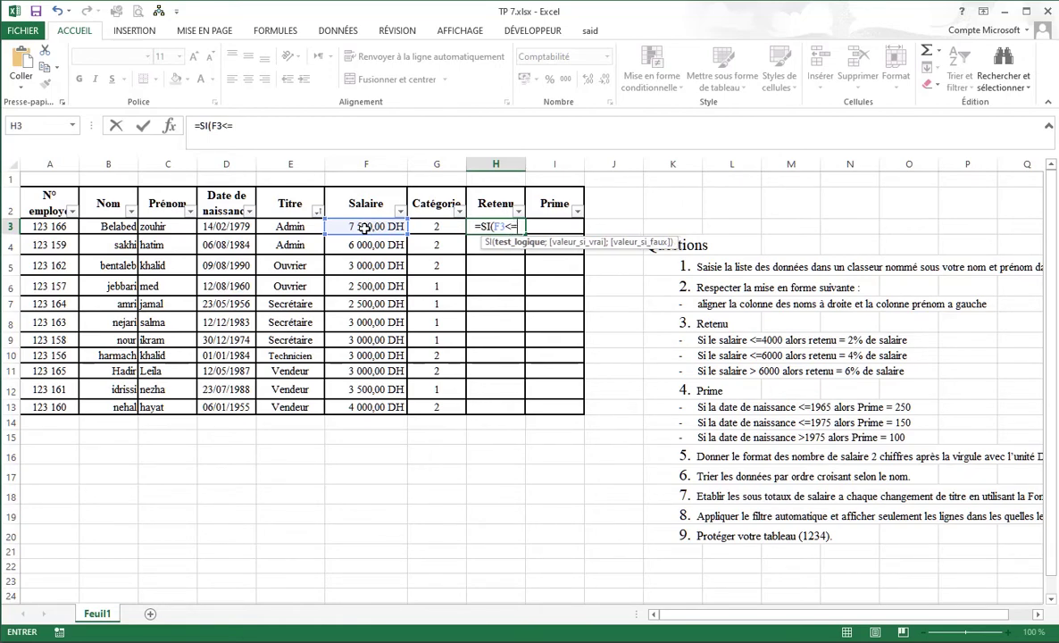
text(4000)
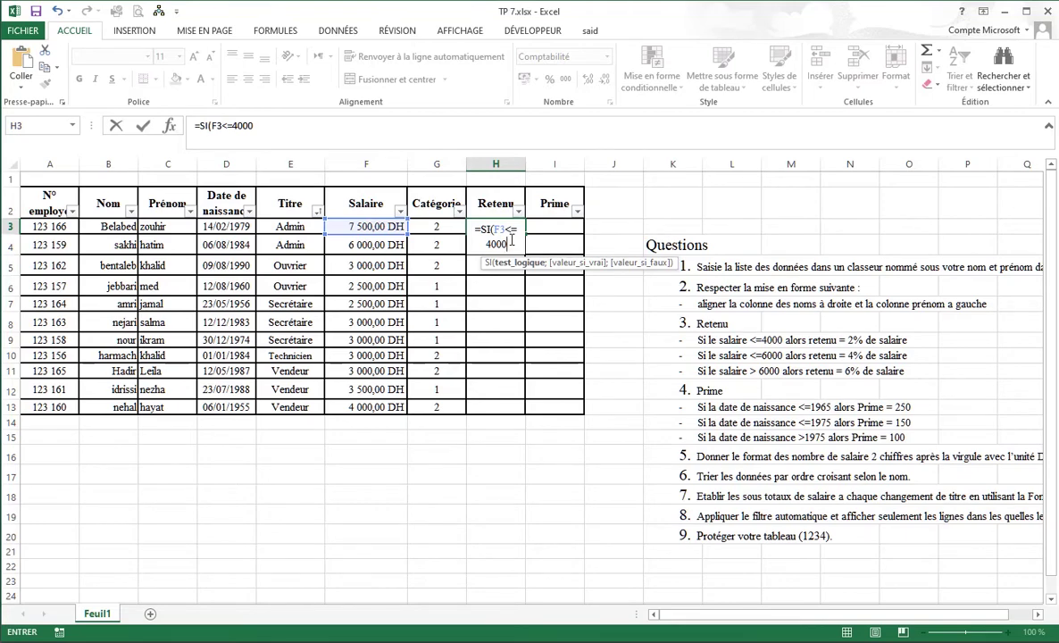
text(;)
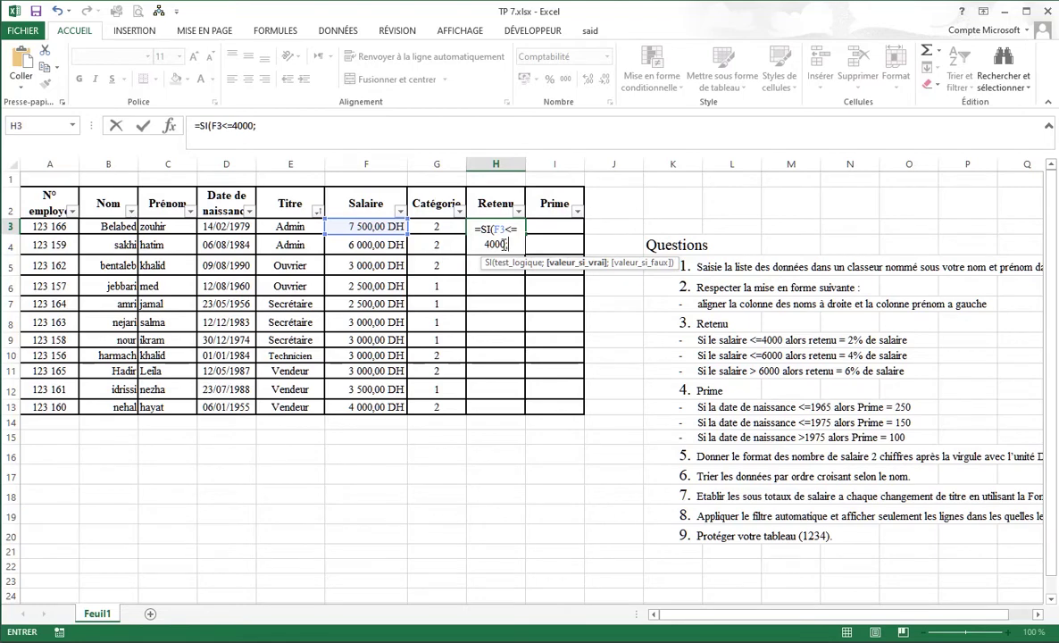
text(2%)
text(;4)
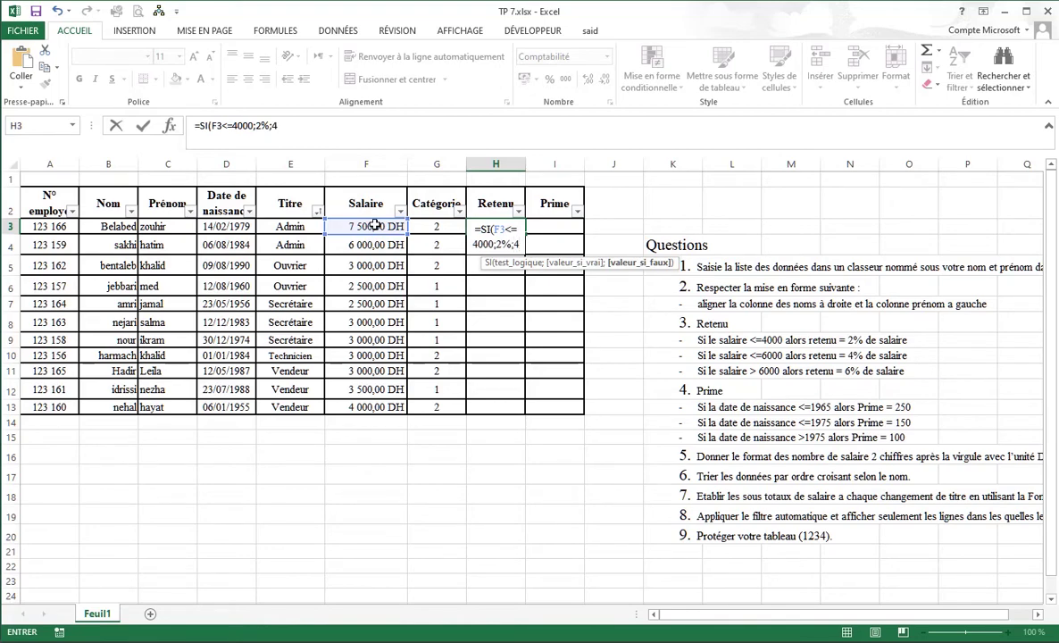
text(%))
key(Return)
click(484, 227)
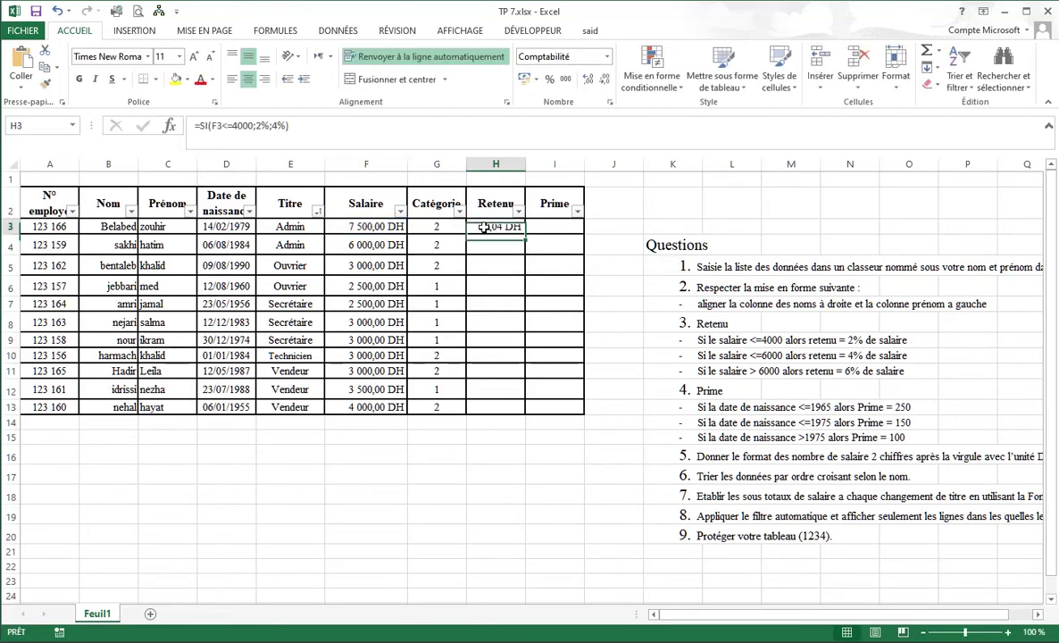
Format H3 as a whole percentage so it shows 4% instead of 0,04 DH.
click(535, 79)
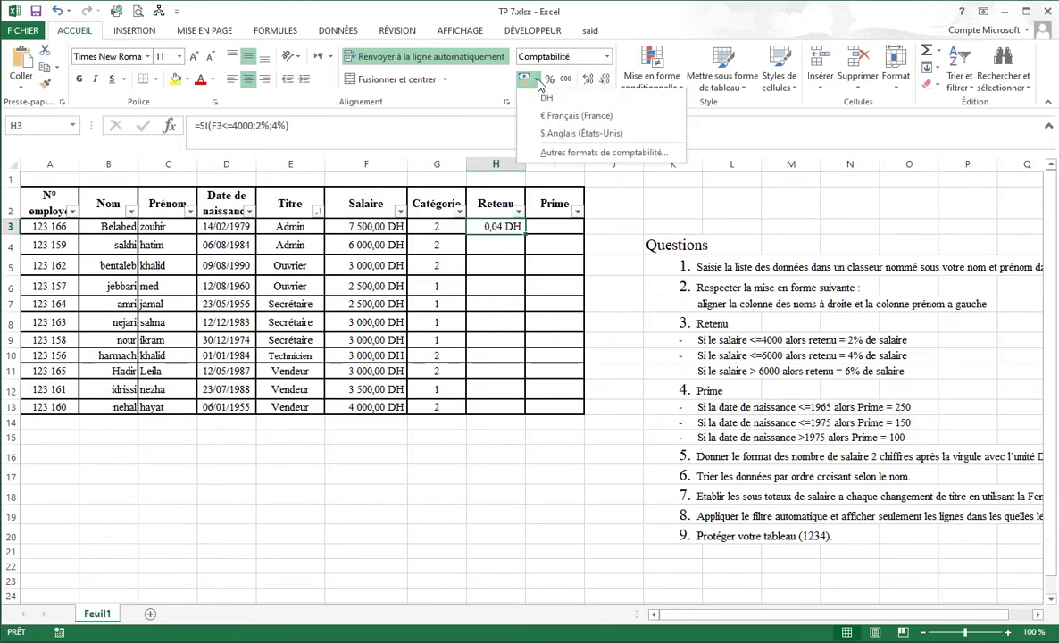
click(506, 227)
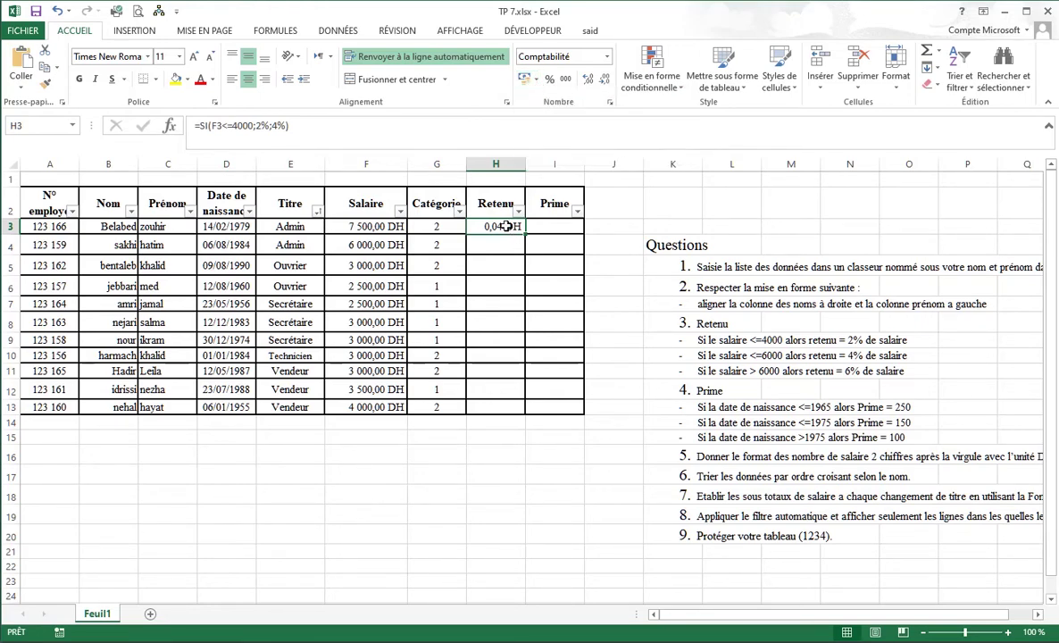
click(566, 80)
click(606, 56)
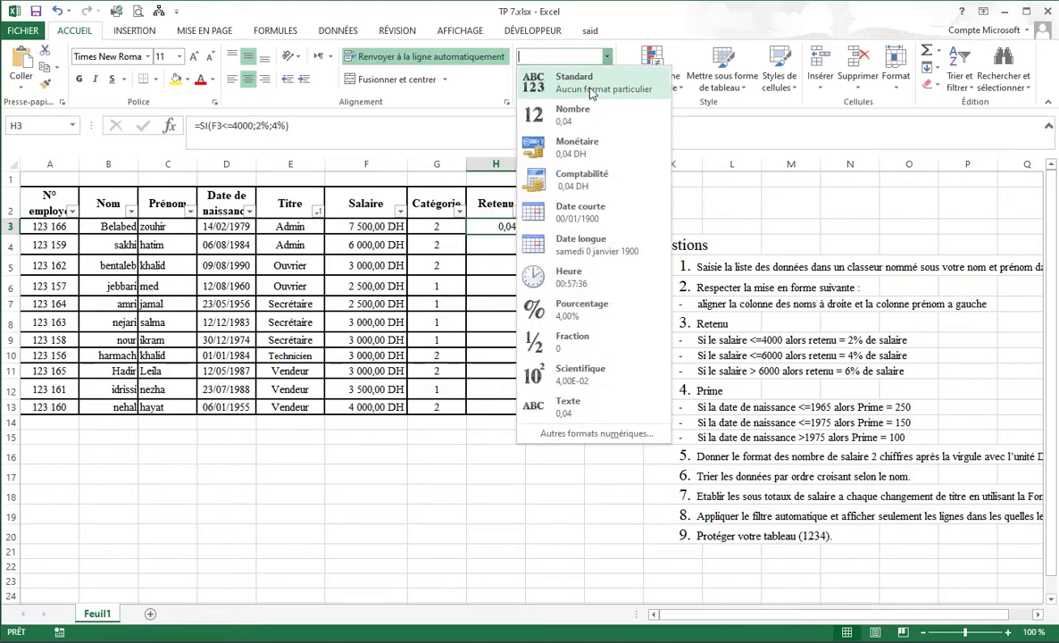
click(576, 306)
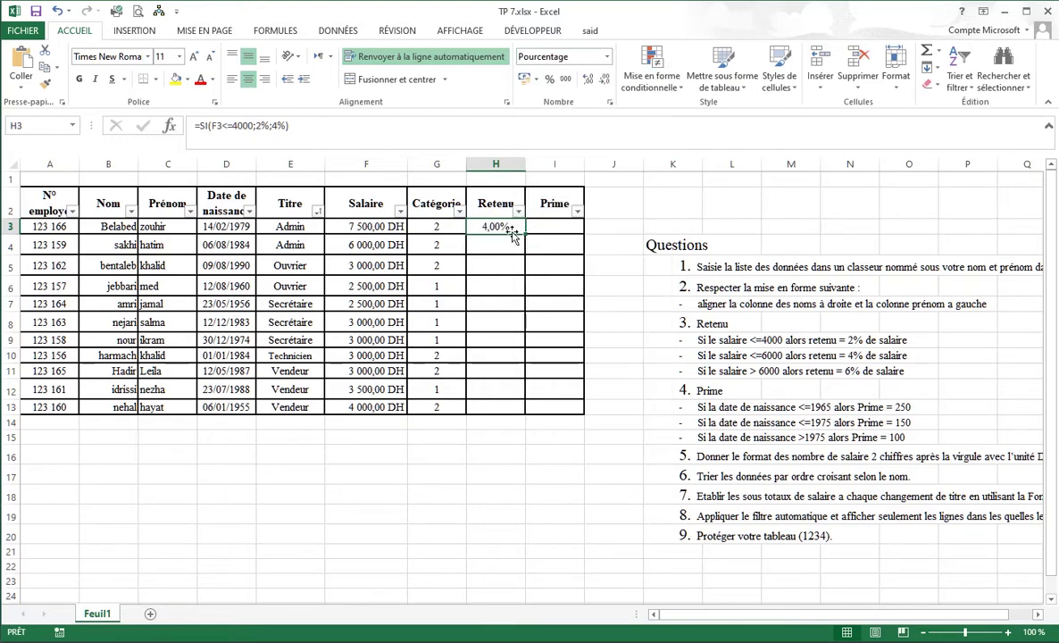
click(605, 79)
click(604, 78)
Replace the formula's 4% ending and make the first result 2%*F3.
drag(272, 125, 317, 126)
key(BackSpace)
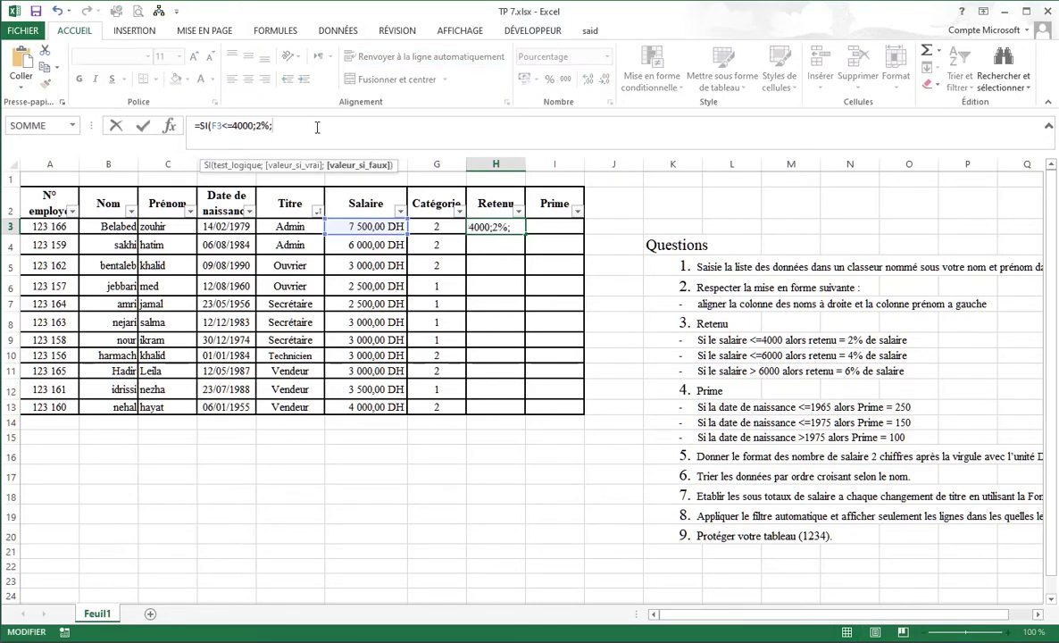
key(BackSpace)
text(*)
click(373, 227)
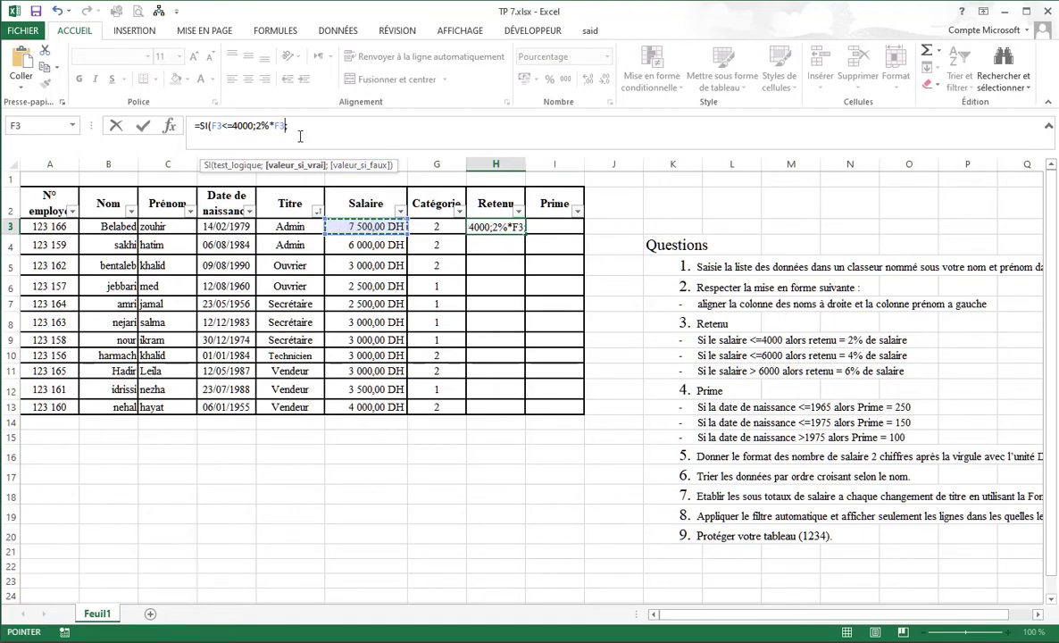
text(;)
Add the nested si(F3<=6000;4%*F3;6%*F3 branch and commit the H3 formula.
click(292, 126)
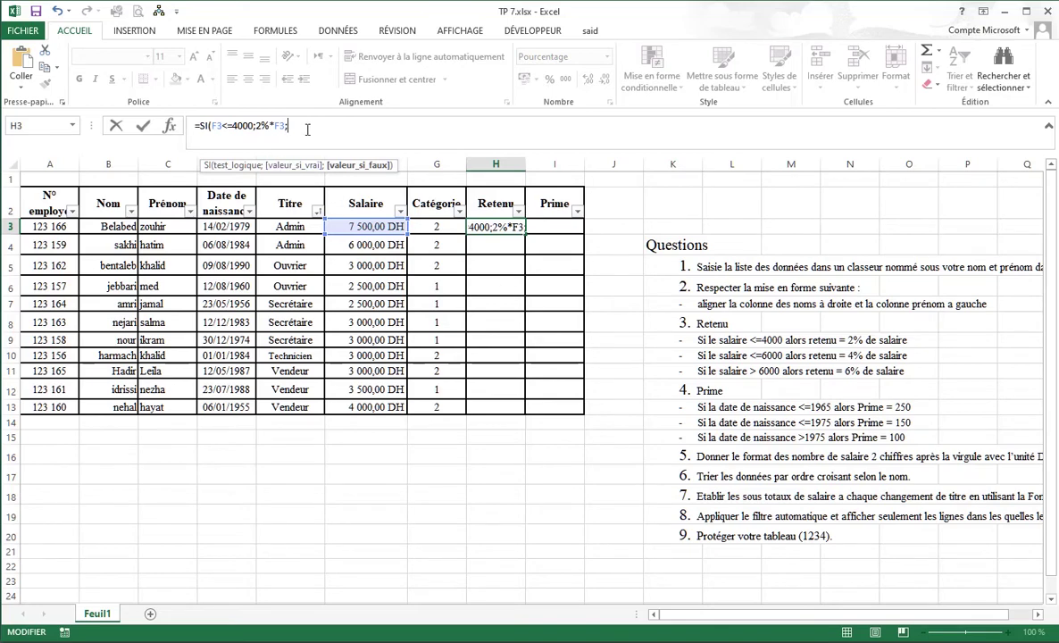
text(si)
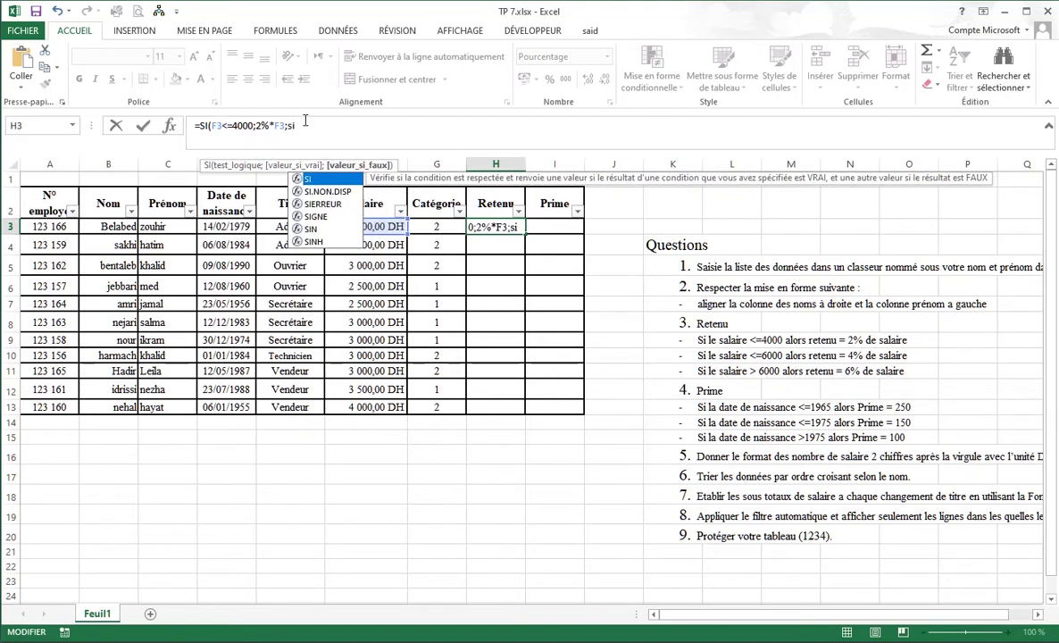
text(()
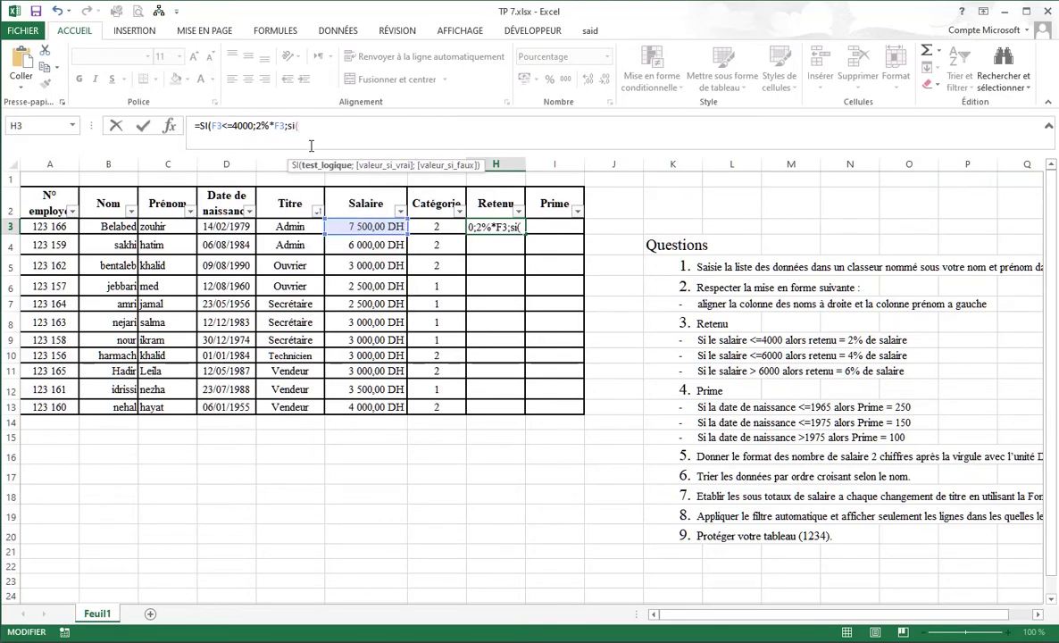
click(380, 228)
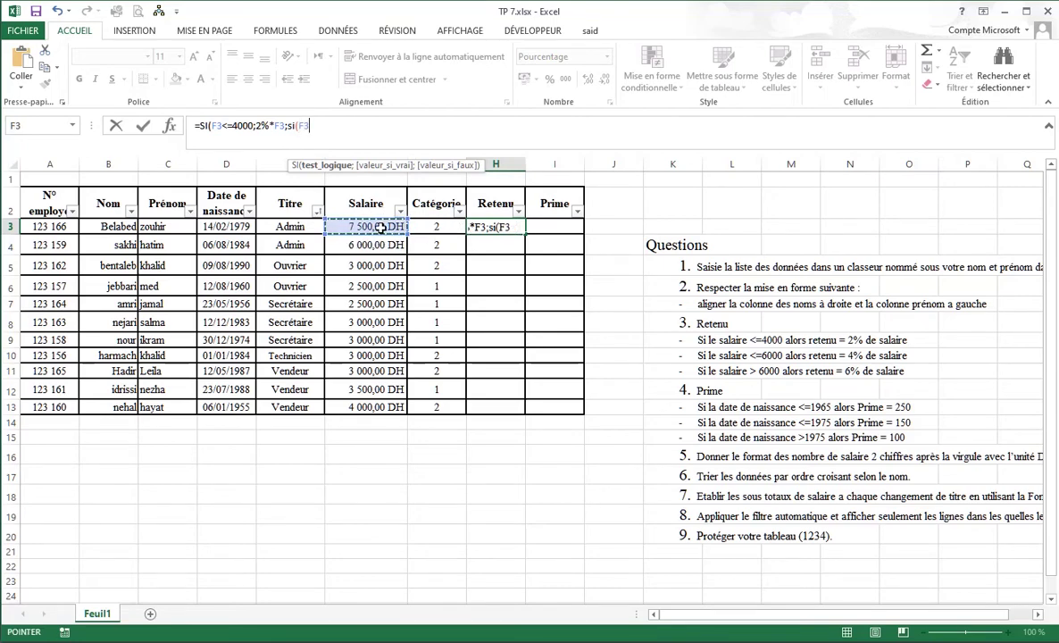
text(<)
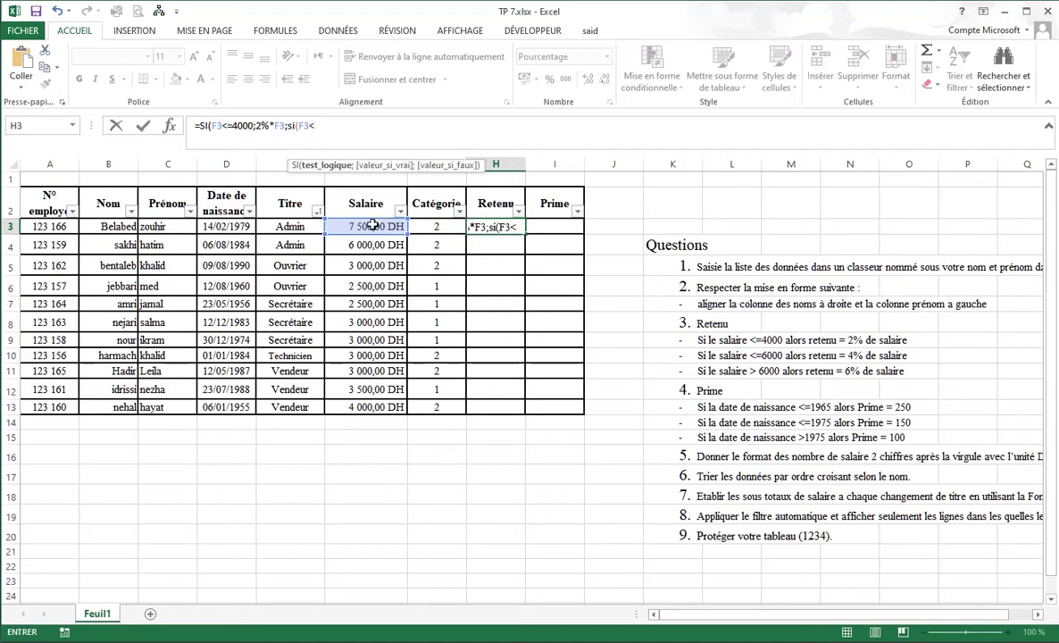
text(=6000;)
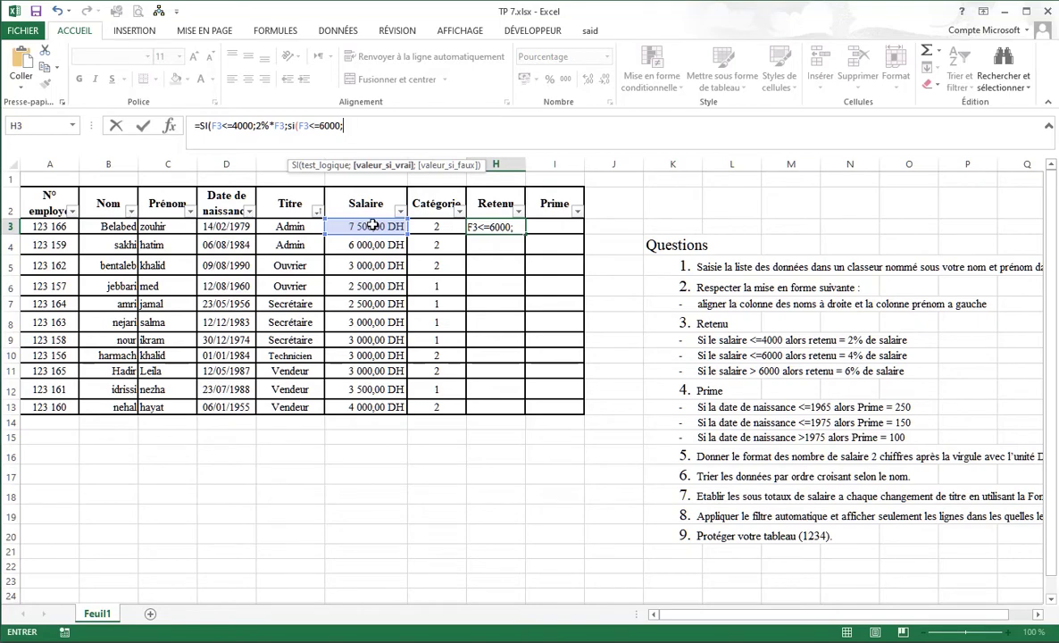
text(4%*)
click(372, 226)
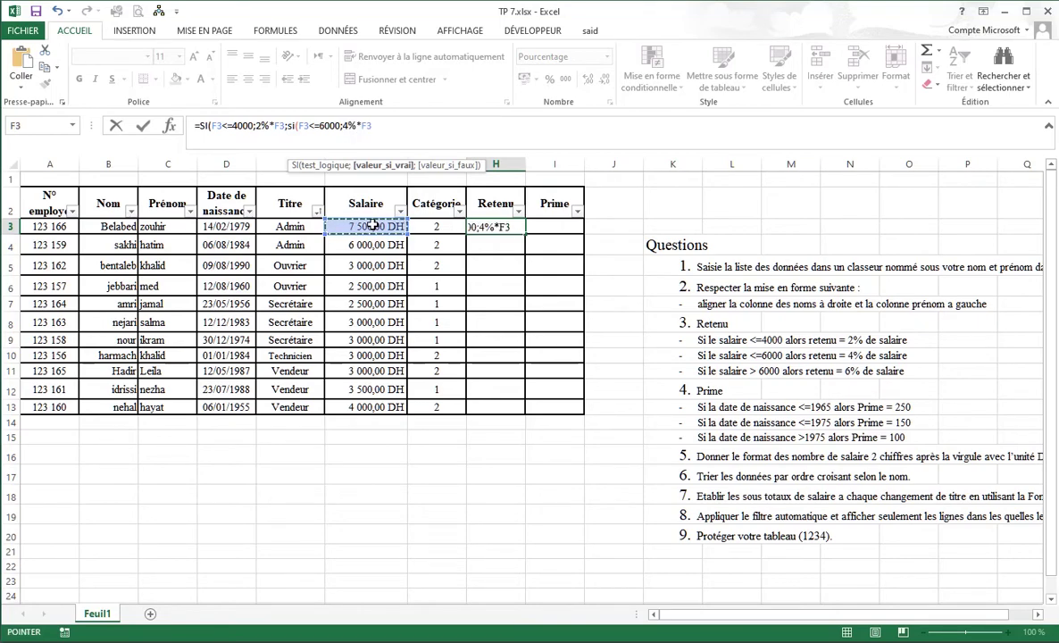
text(;)
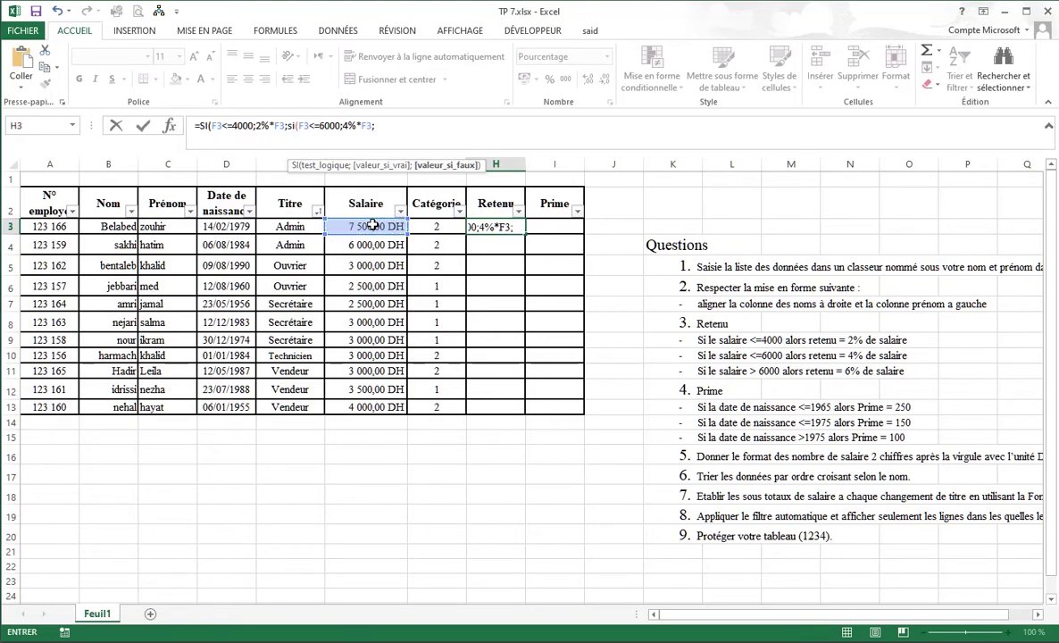
text(si)
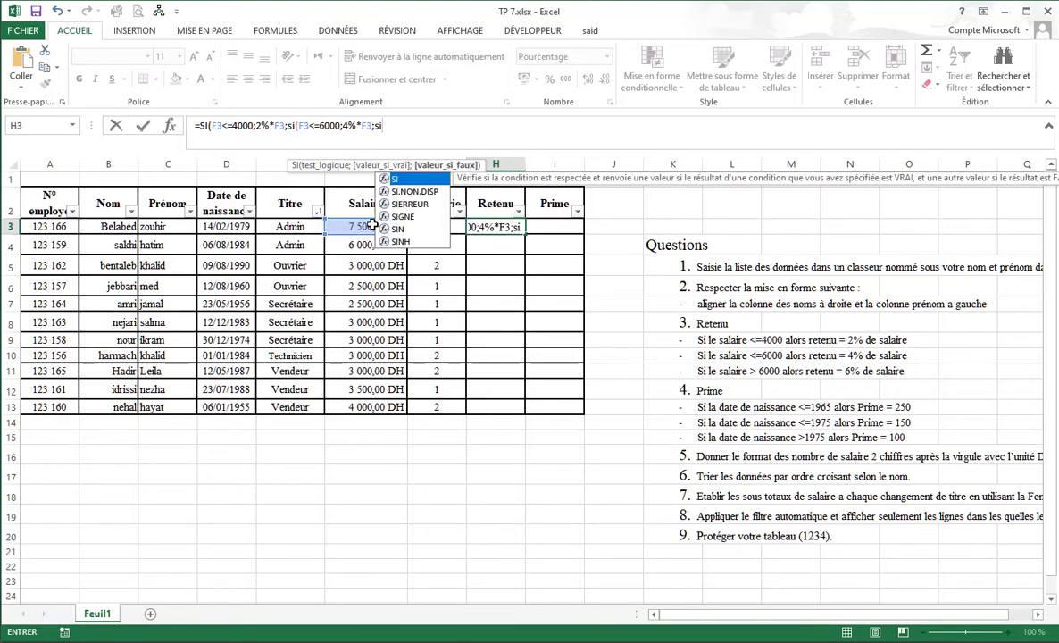
key(BackSpace)
key(BackSpace)
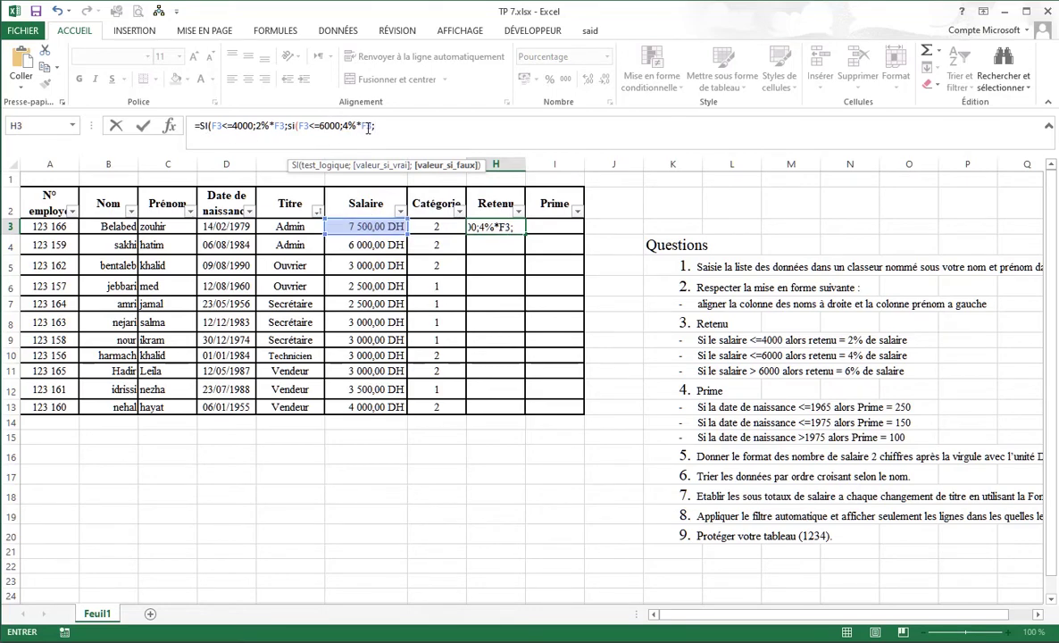
click(375, 126)
text(6%)
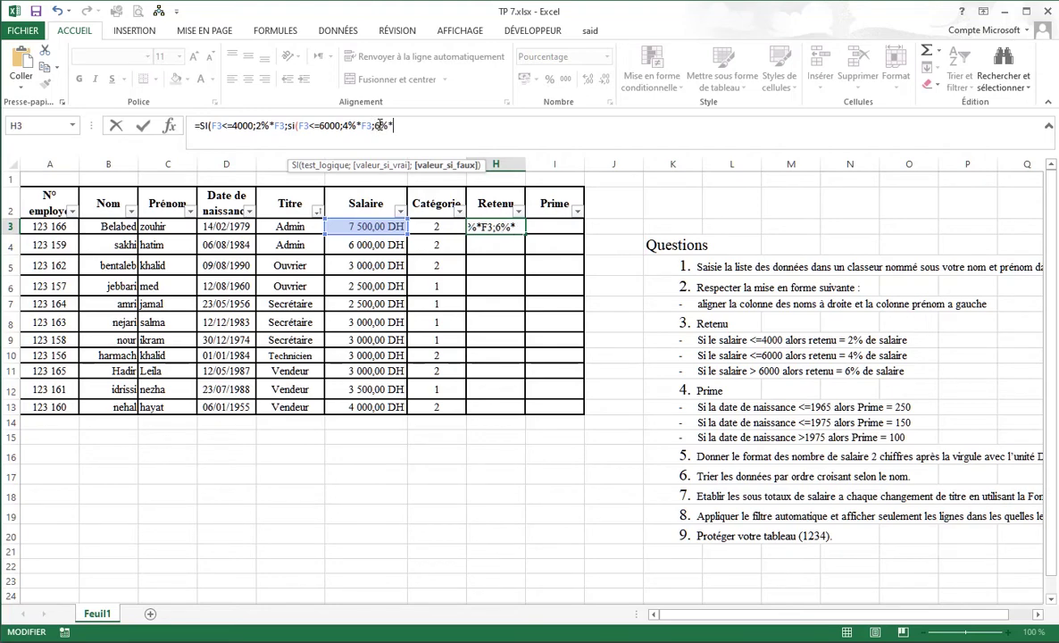
text(*)
click(366, 226)
key(Return)
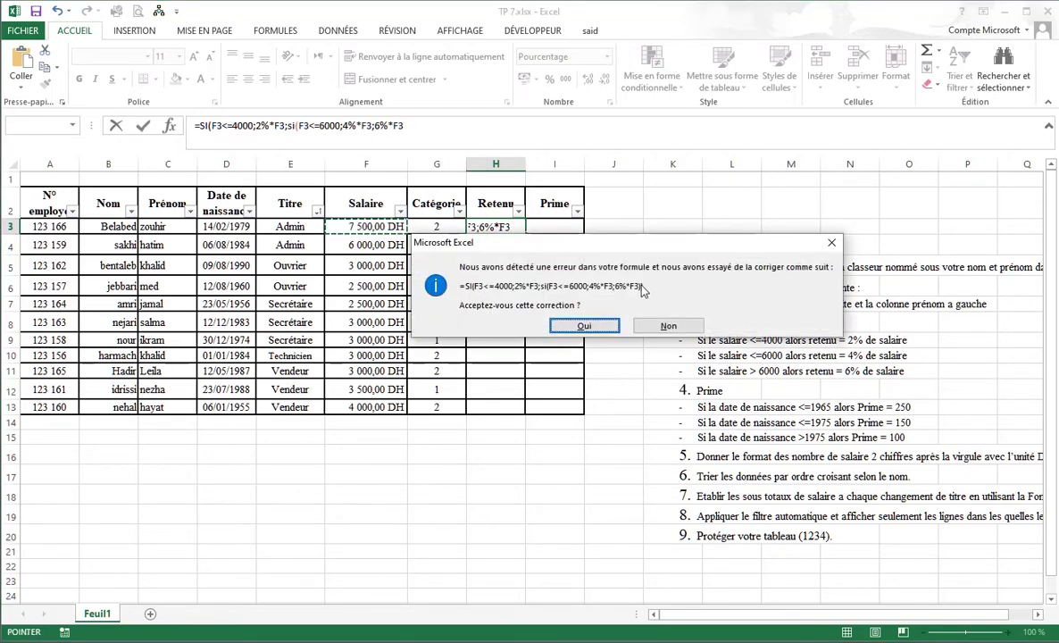
Accept Excel's correction, set H3 to Standard format, and fill it down to H13.
click(588, 329)
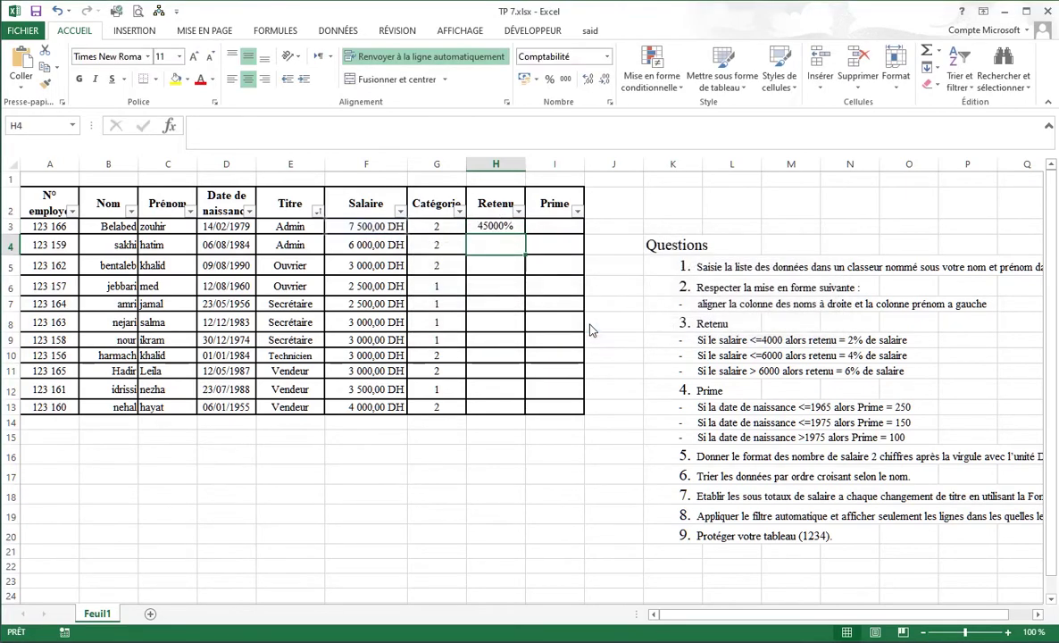
click(493, 227)
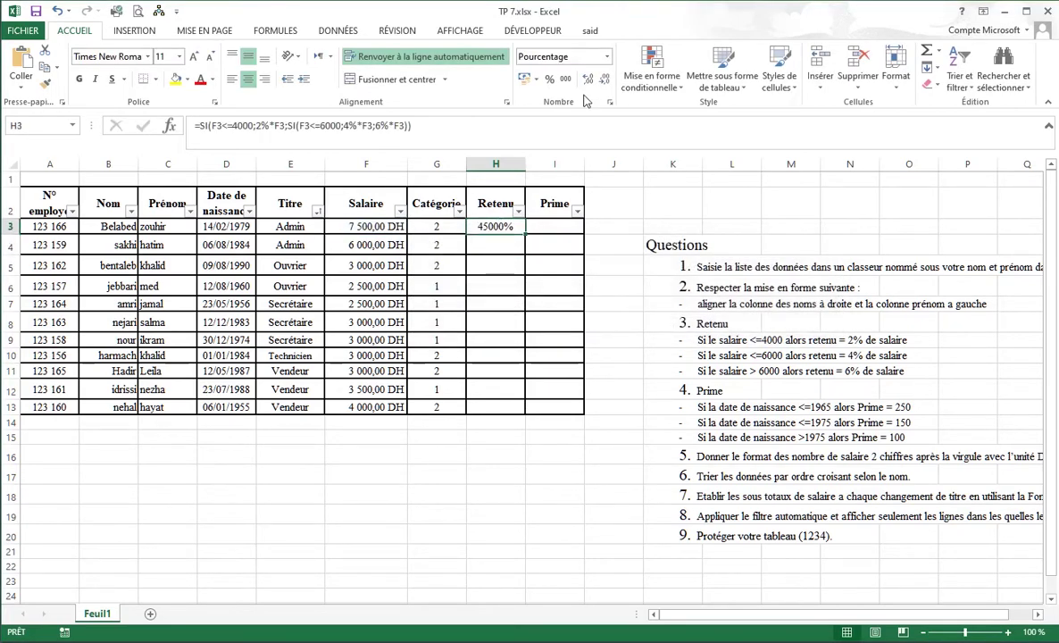
click(607, 57)
click(607, 56)
click(606, 56)
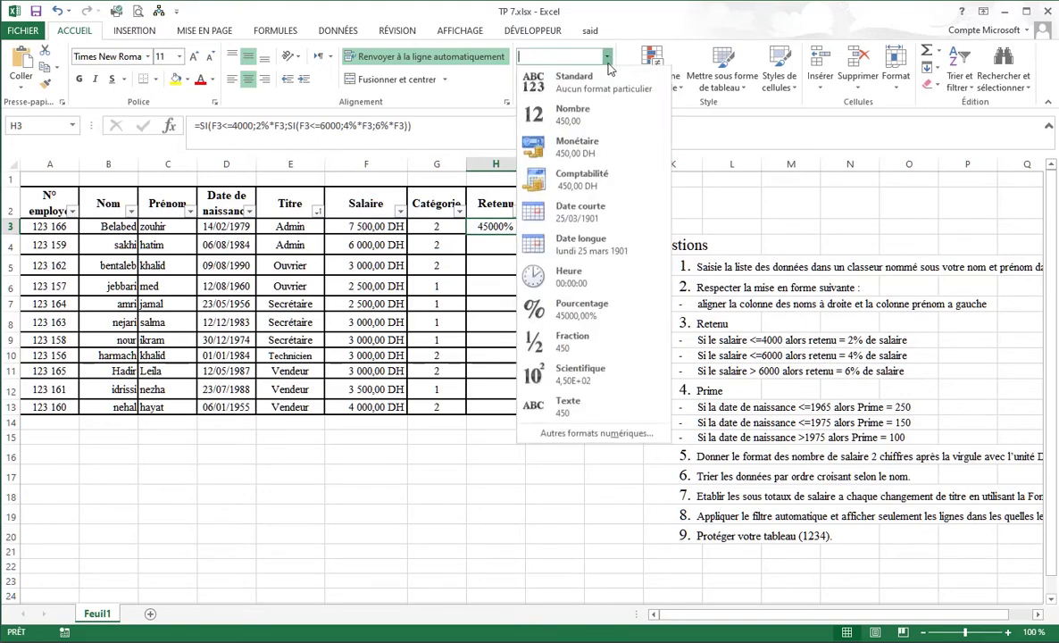
click(607, 75)
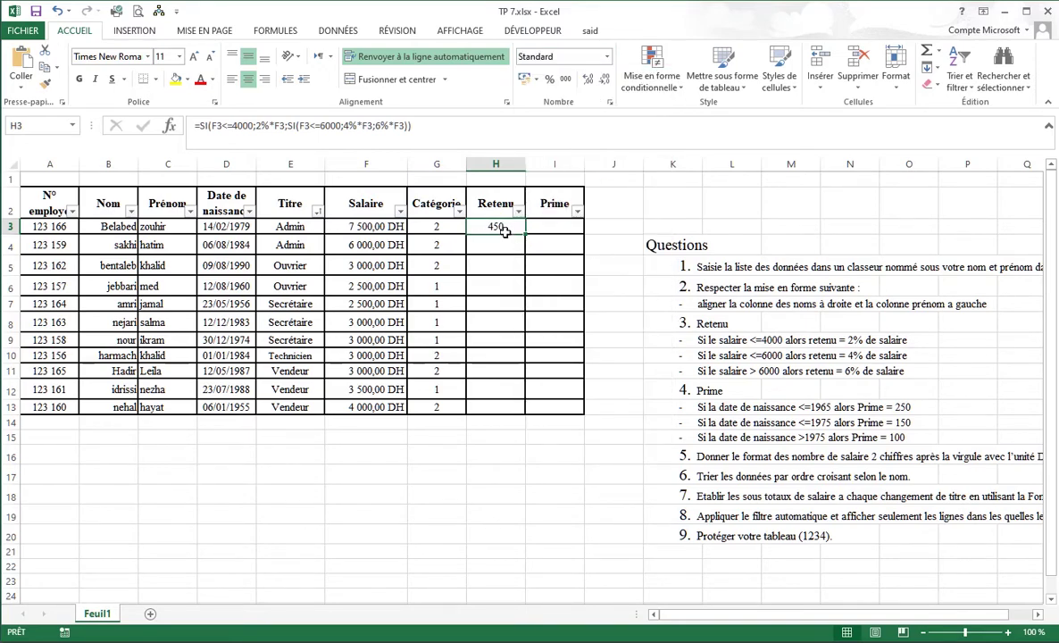
drag(525, 235, 521, 412)
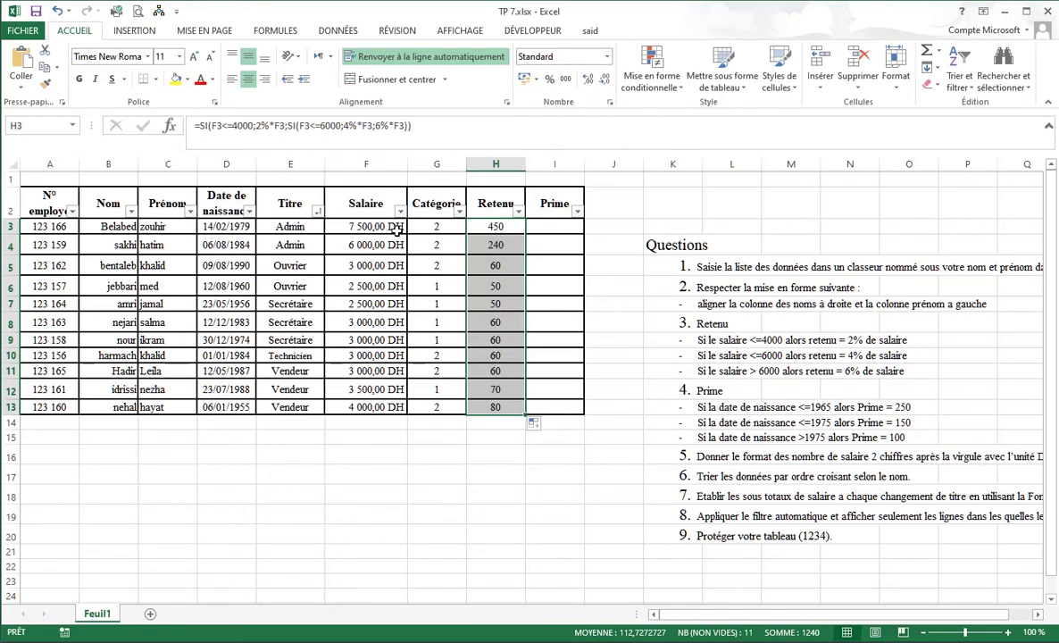
click(547, 226)
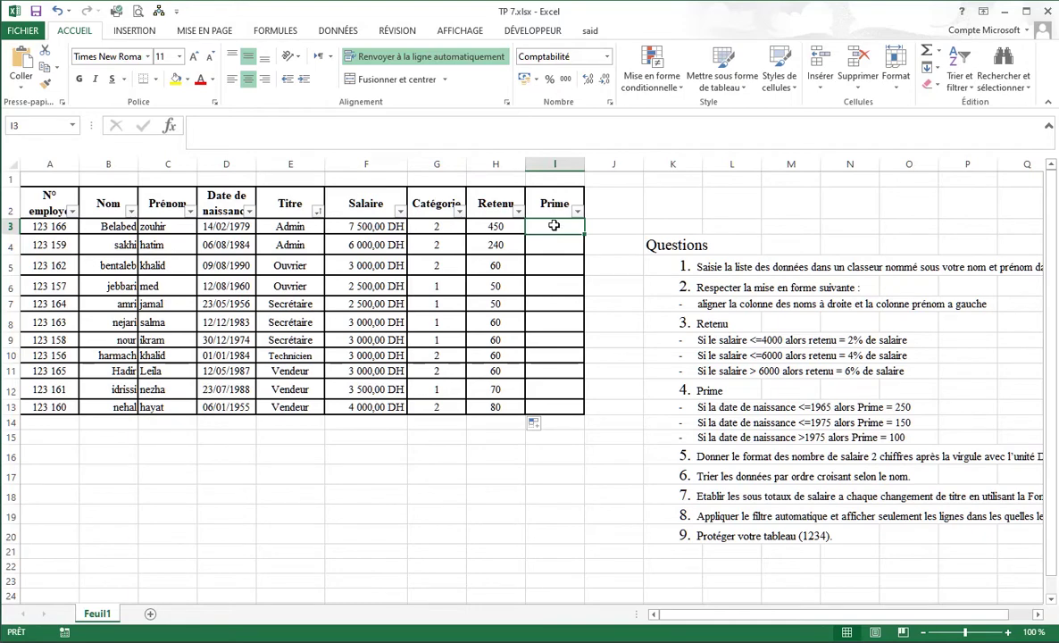
Start the I3 Prime formula with the condition =SI(ANNEE(D3)<=1965.
text(=si)
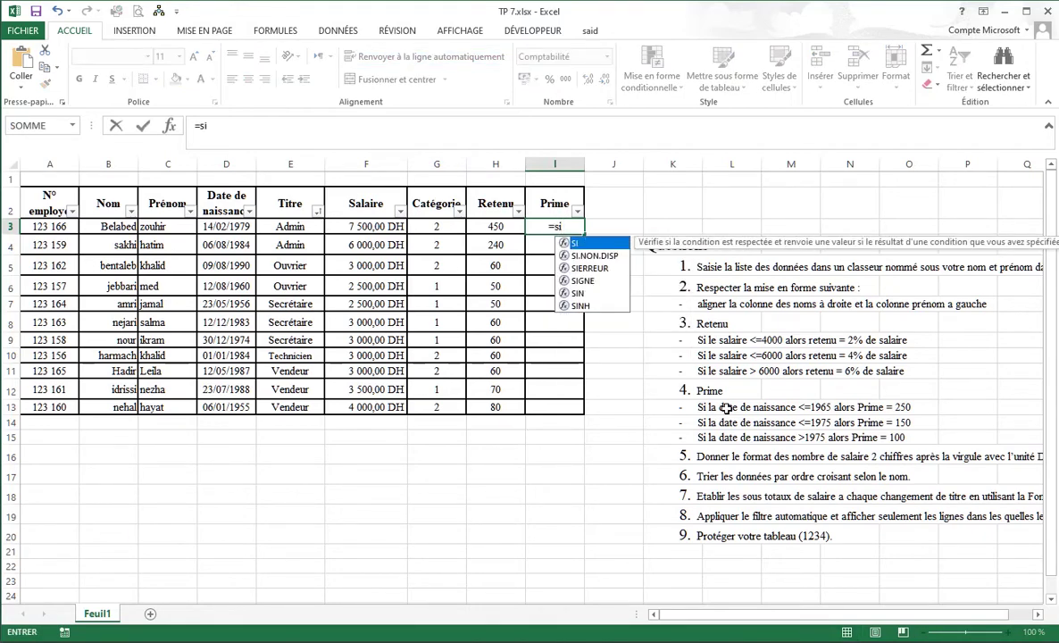
key(Tab)
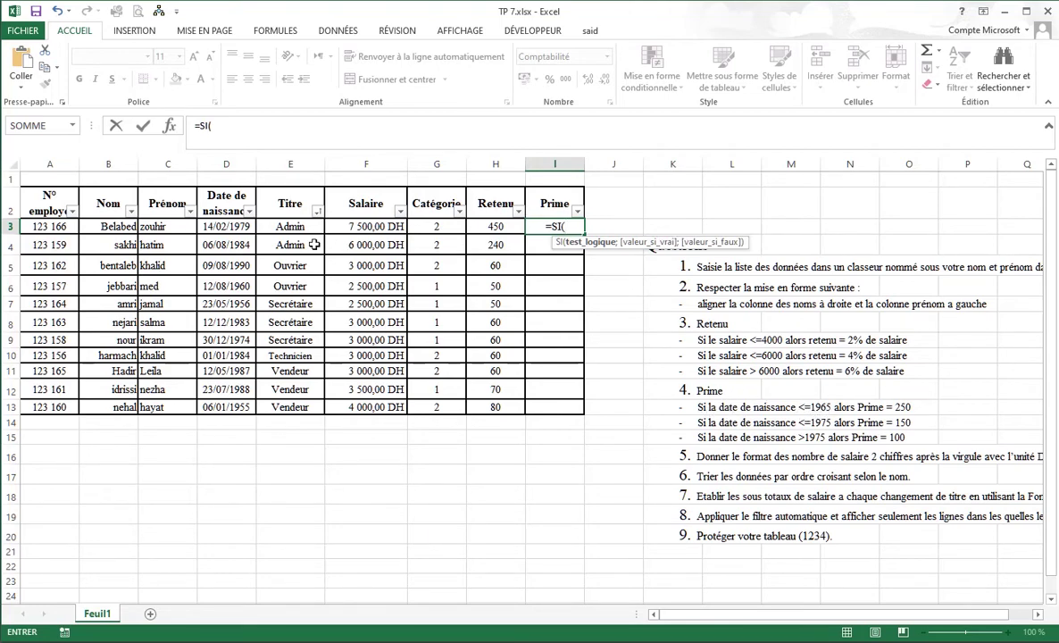
click(227, 227)
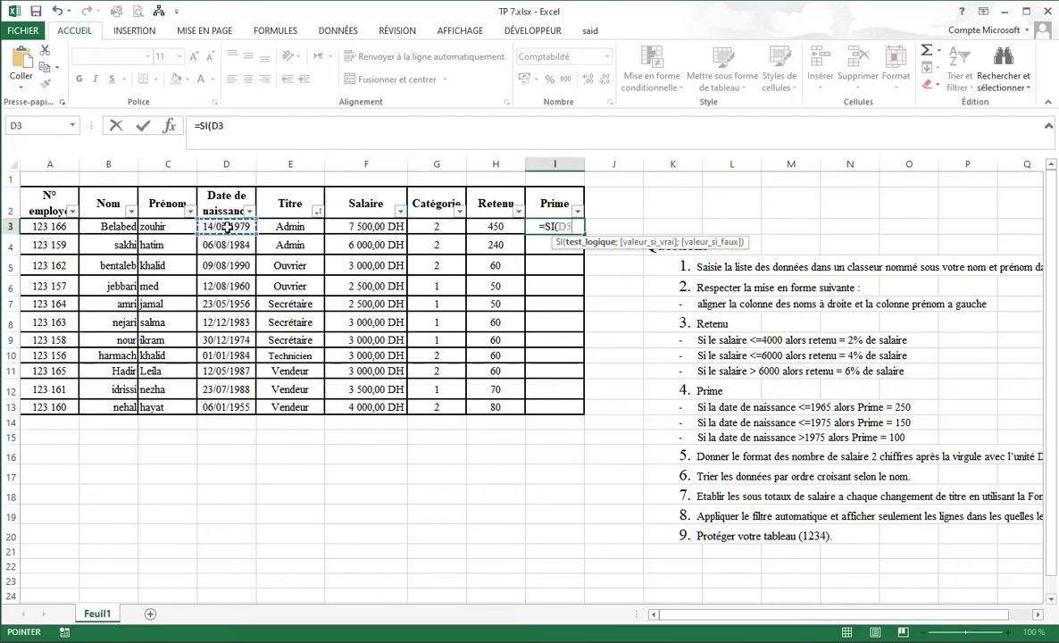
text(<=)
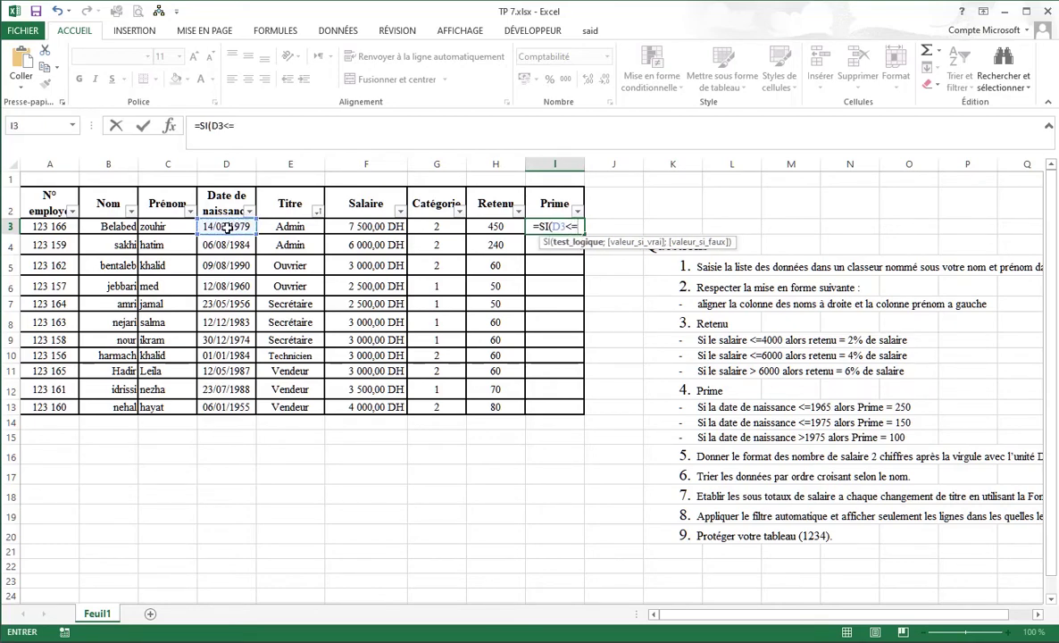
text(1965)
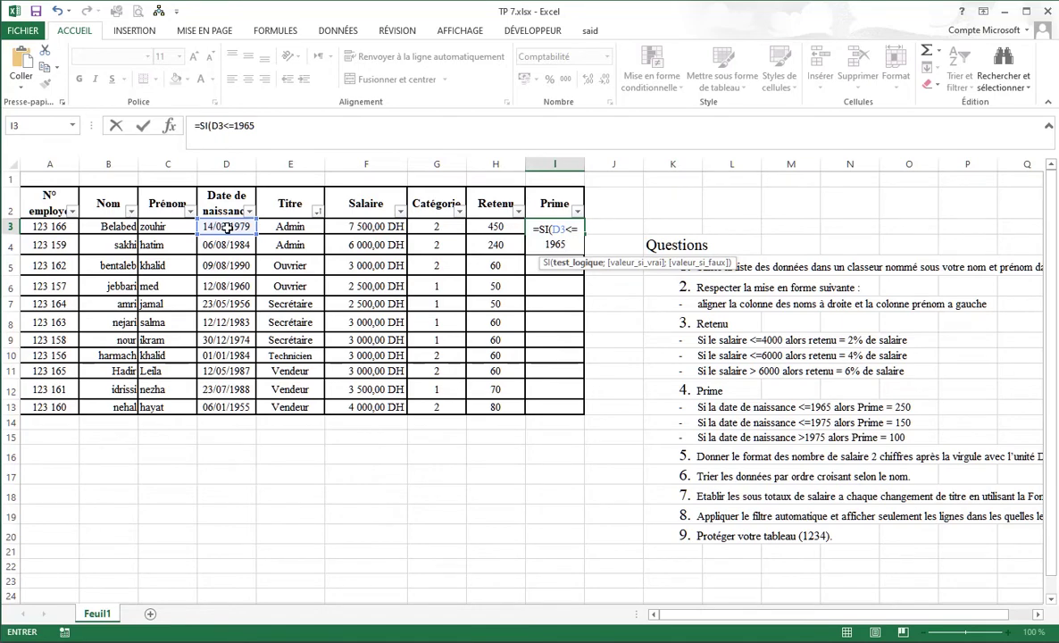
click(225, 126)
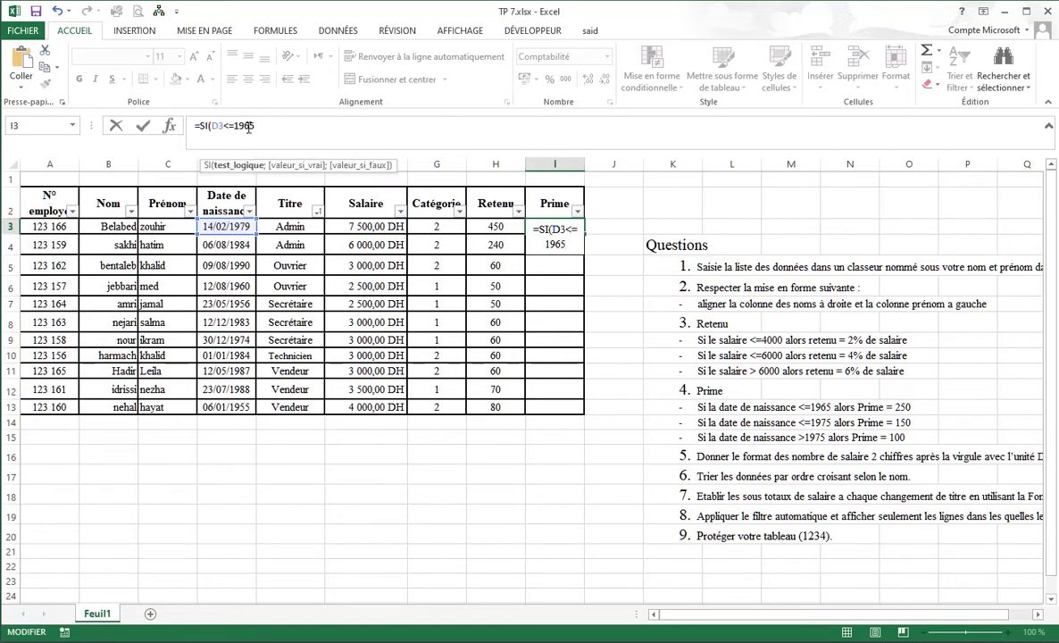
drag(212, 126, 256, 126)
click(215, 126)
text(ann)
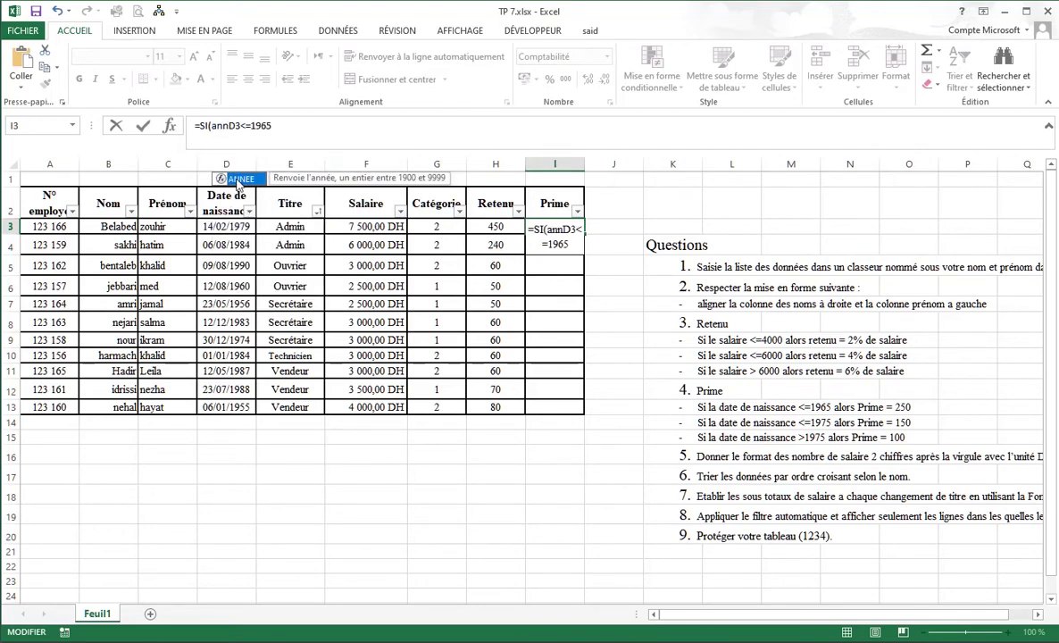
double_click(238, 180)
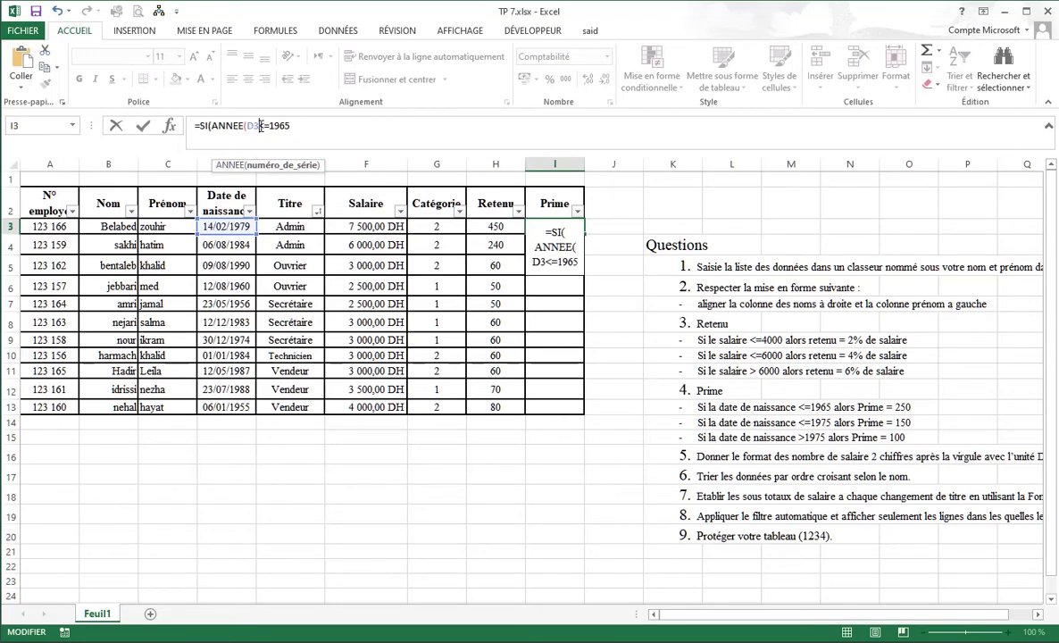
text())
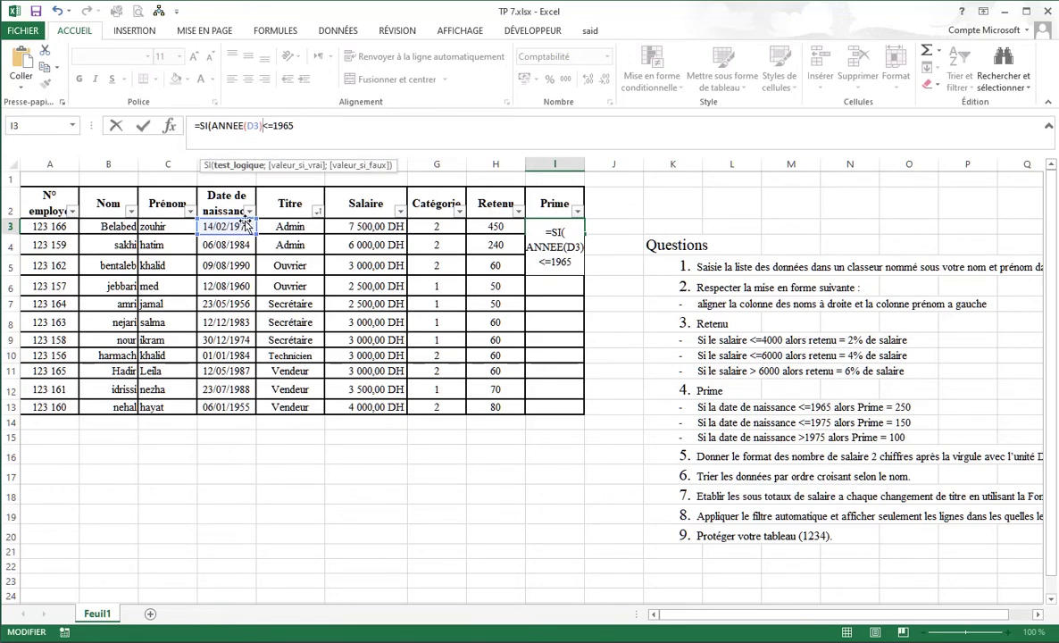
Complete it with 250 and nested SI(ANNEE(D3)<=1975;150;100), then commit.
click(293, 125)
text(;)
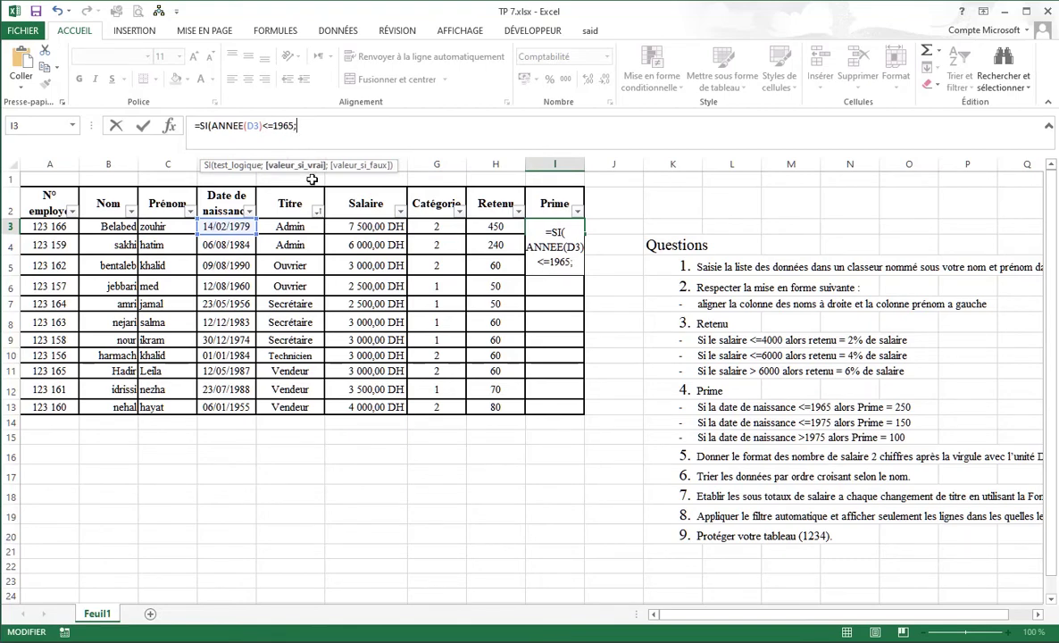
text(250)
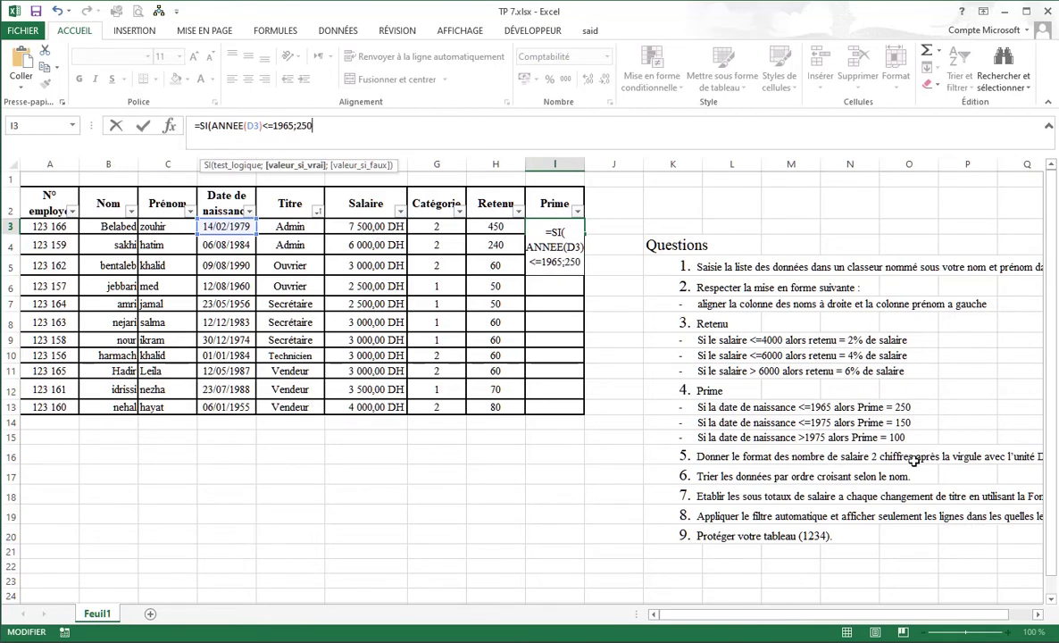
text(;)
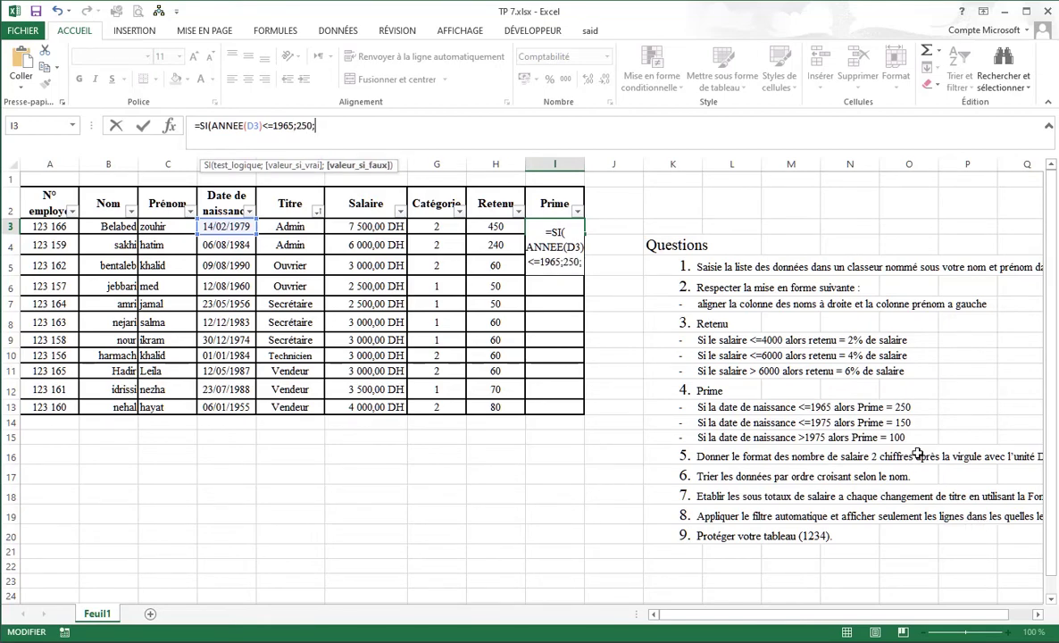
text(si)
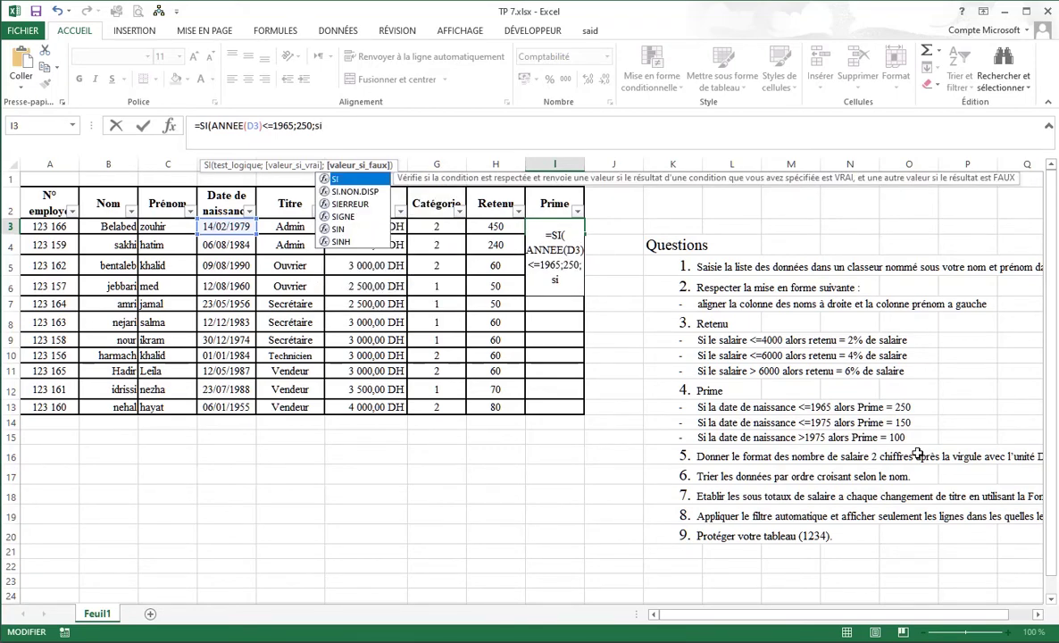
key(Tab)
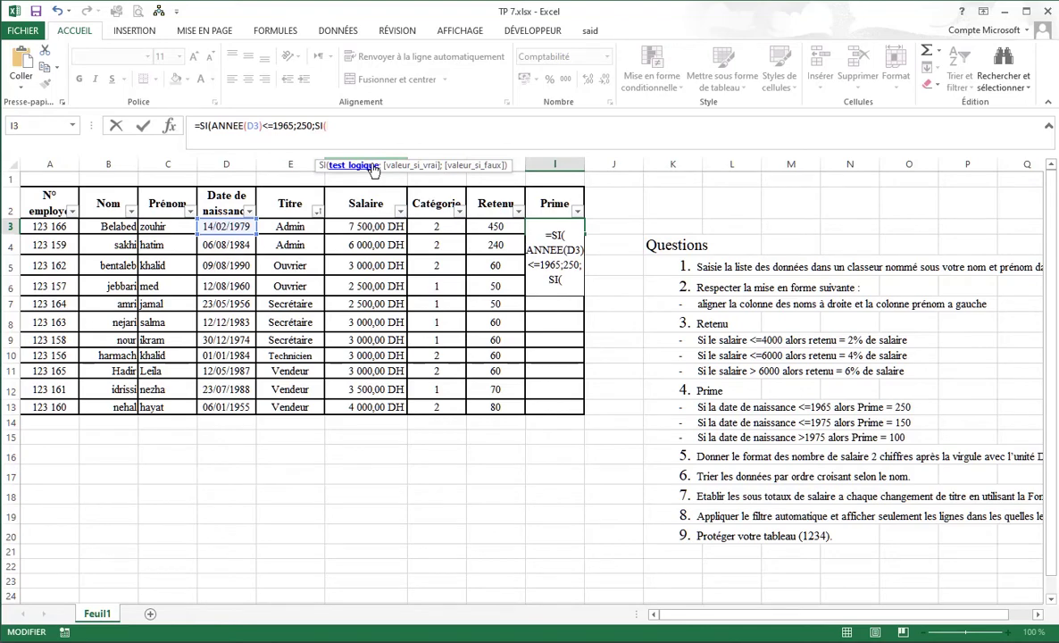
text(ann)
key(Tab)
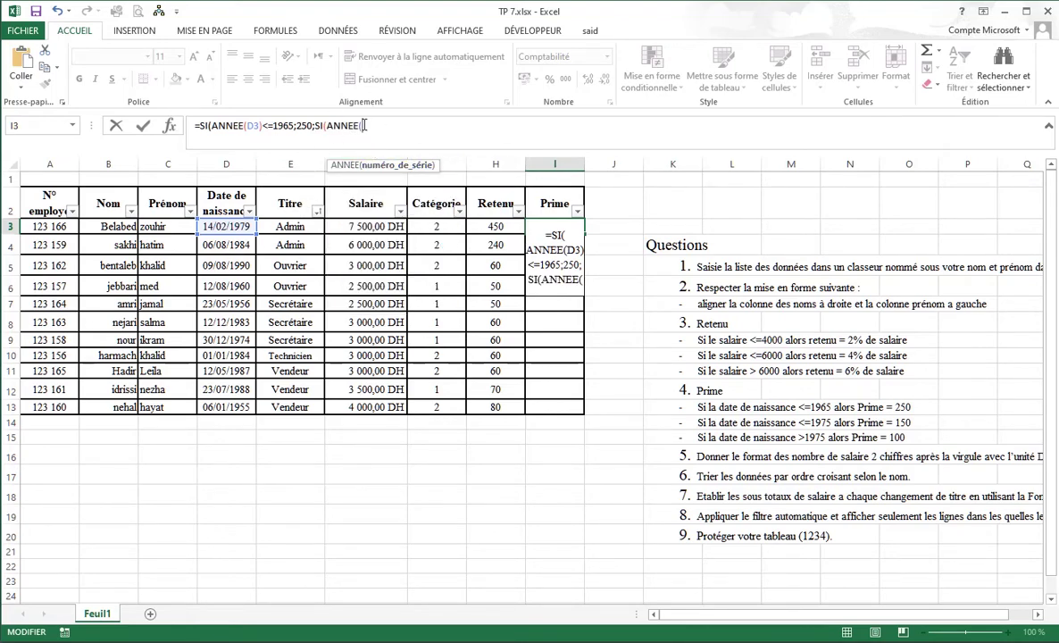
click(239, 225)
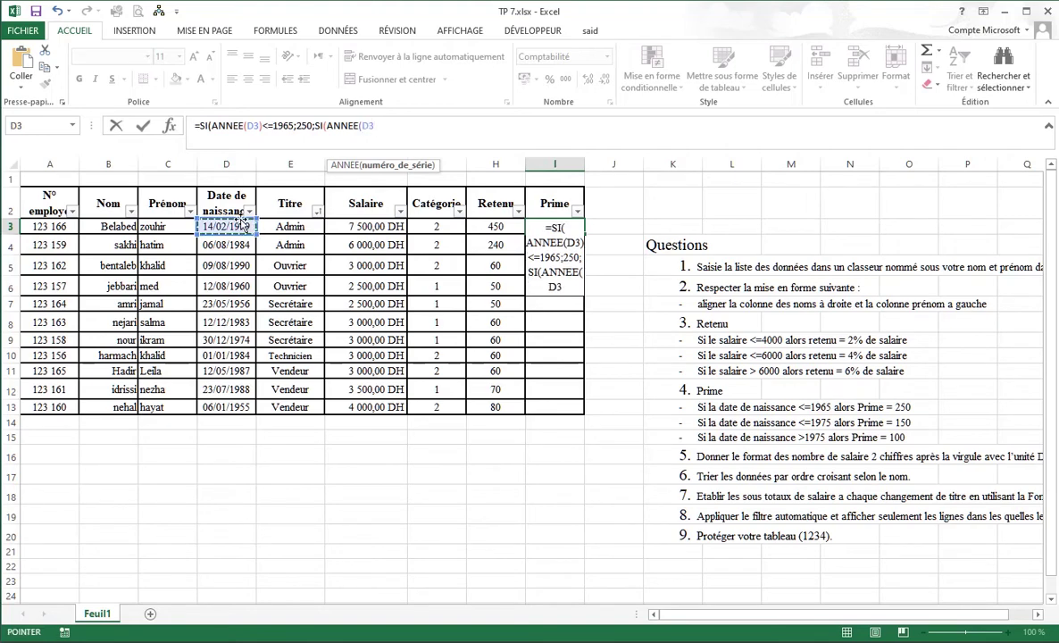
text())
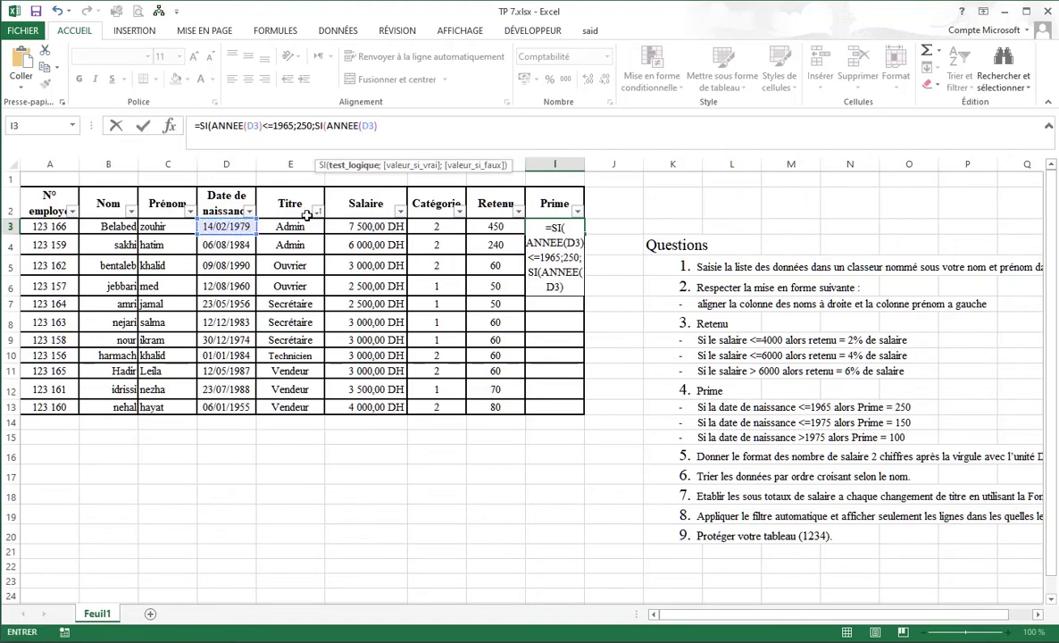
text(<=1975)
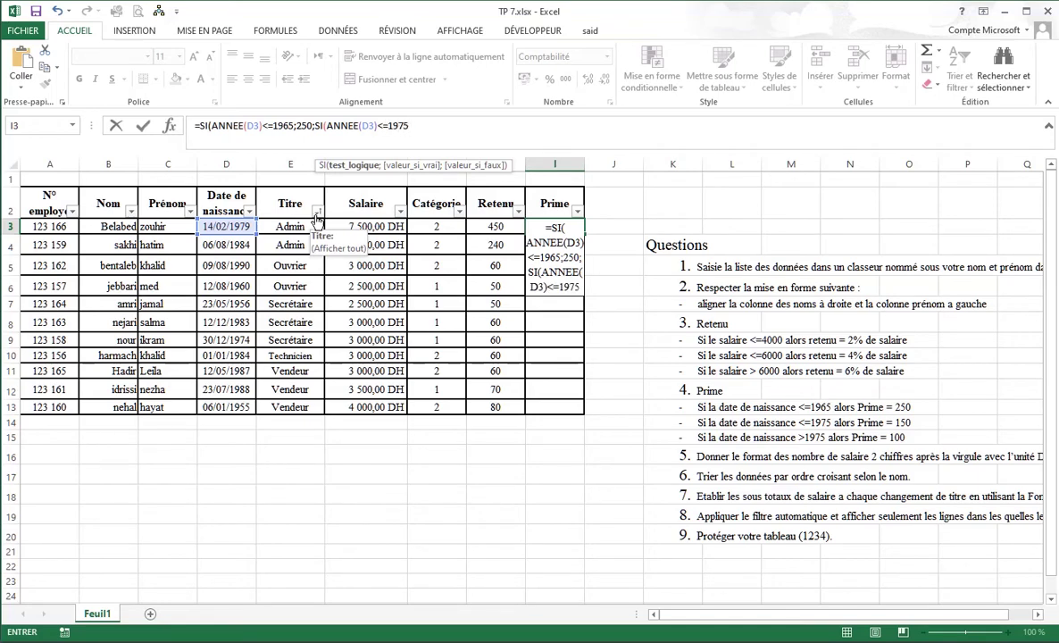
text(;)
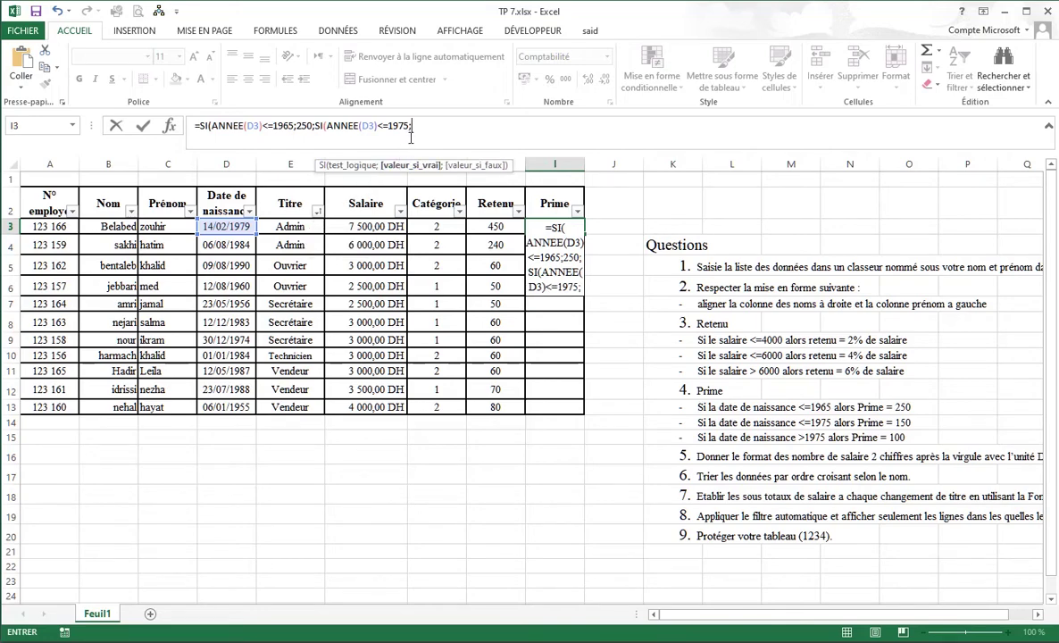
text(150)
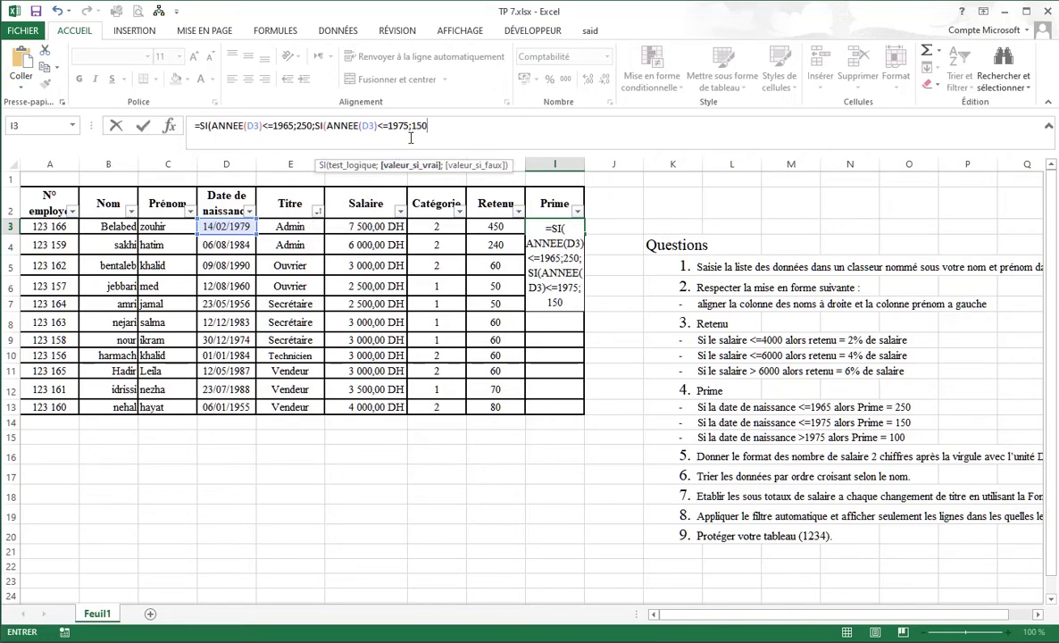
text(;)
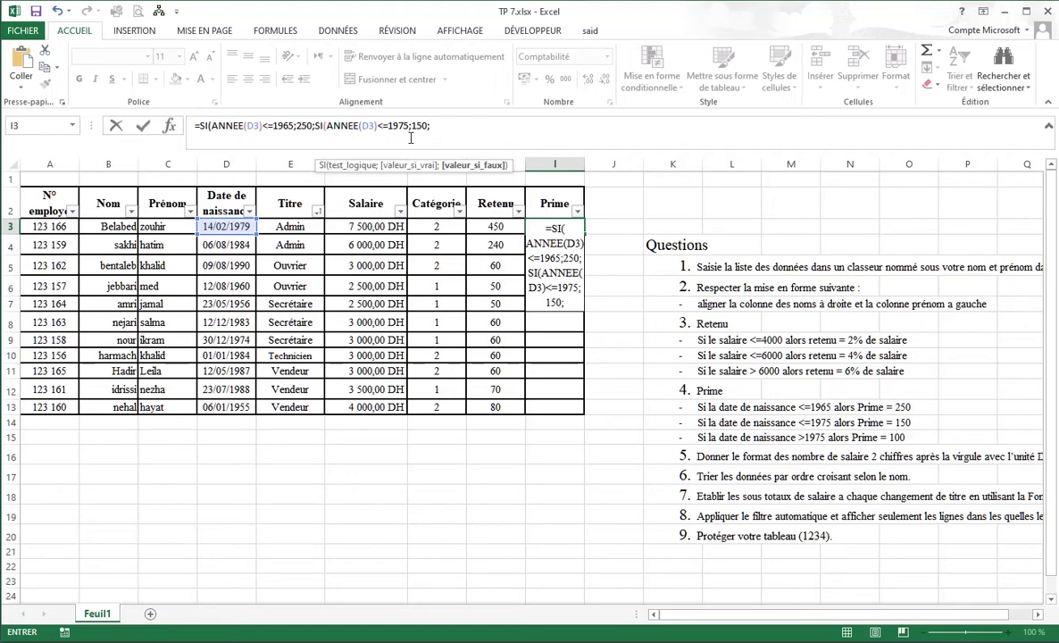
text(100)))
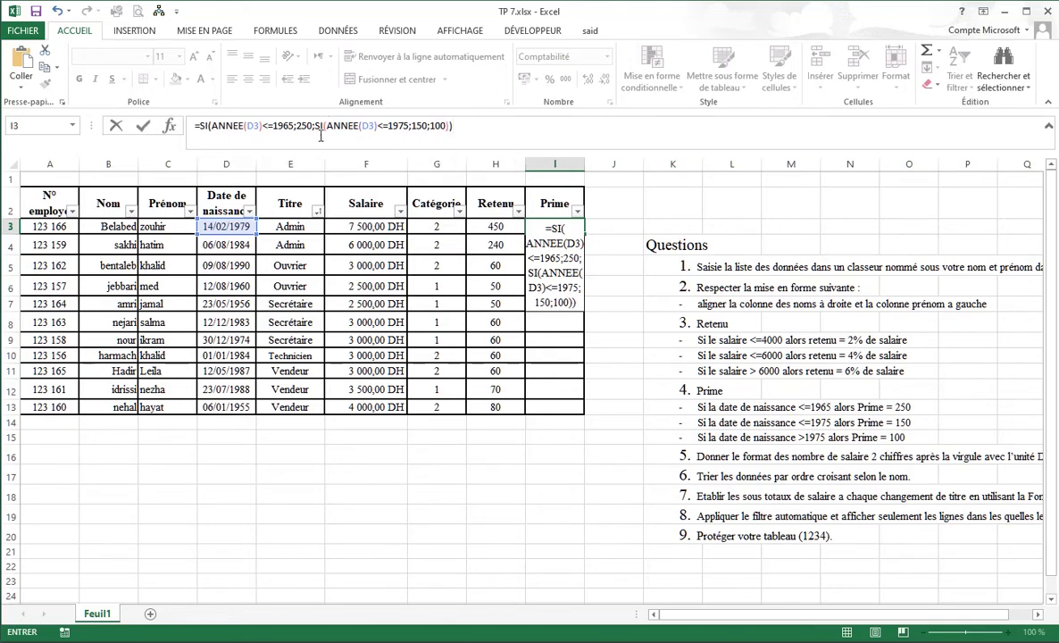
key(Return)
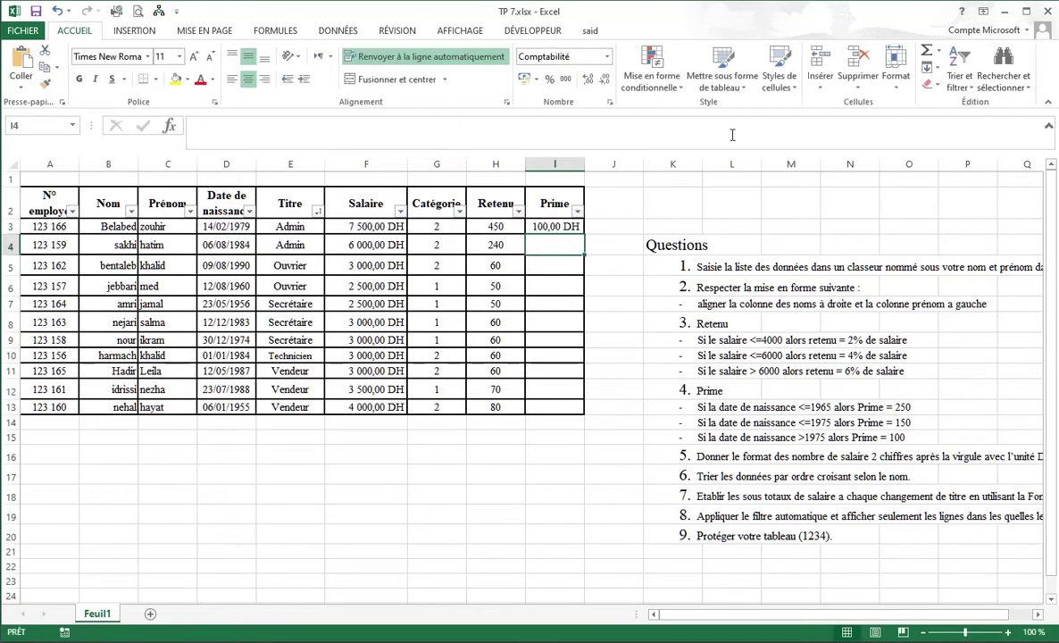
click(549, 226)
drag(583, 235, 586, 411)
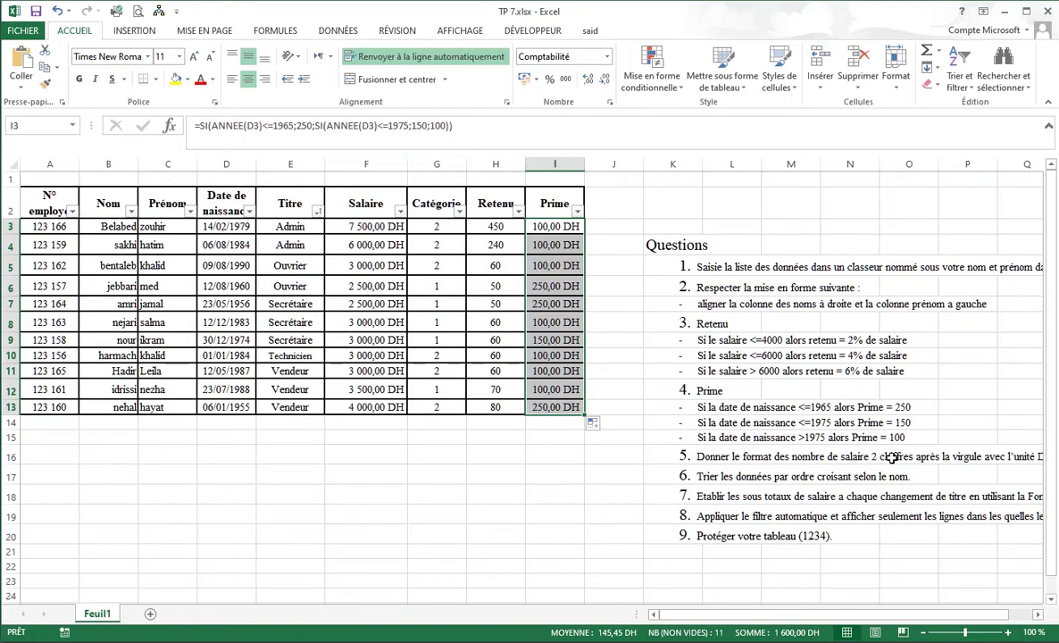
drag(384, 227, 380, 407)
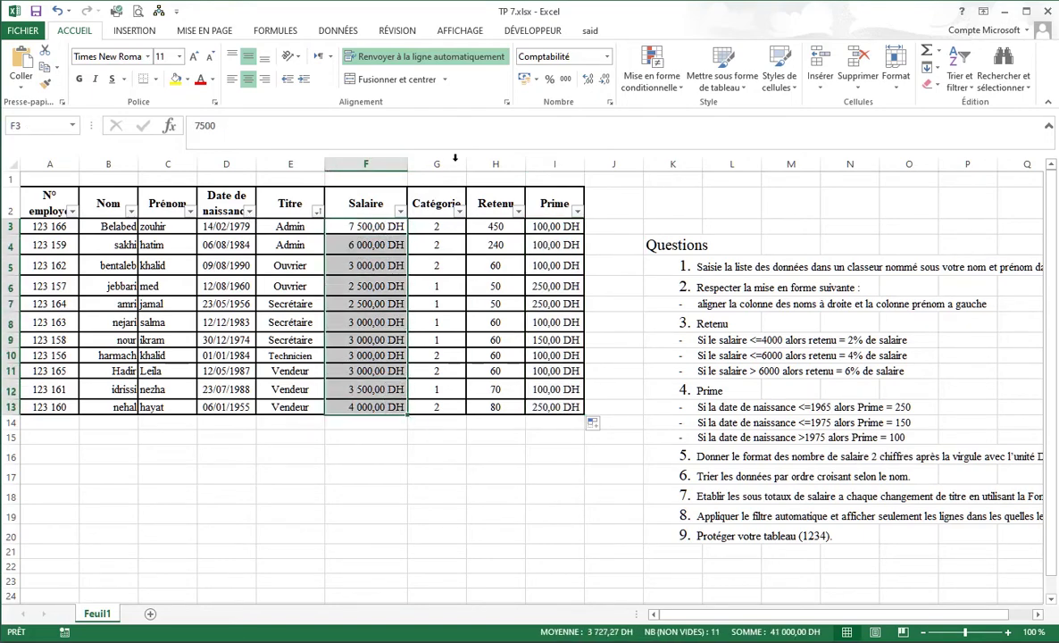
Show the Salaire values in accounting format with two decimals and no DH unit.
click(566, 80)
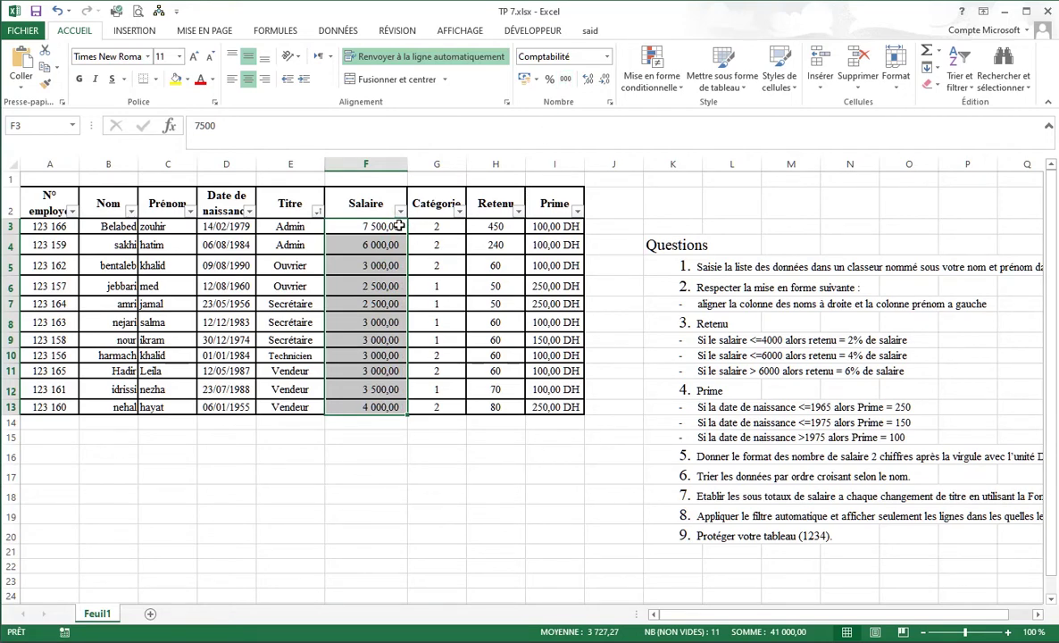
click(604, 81)
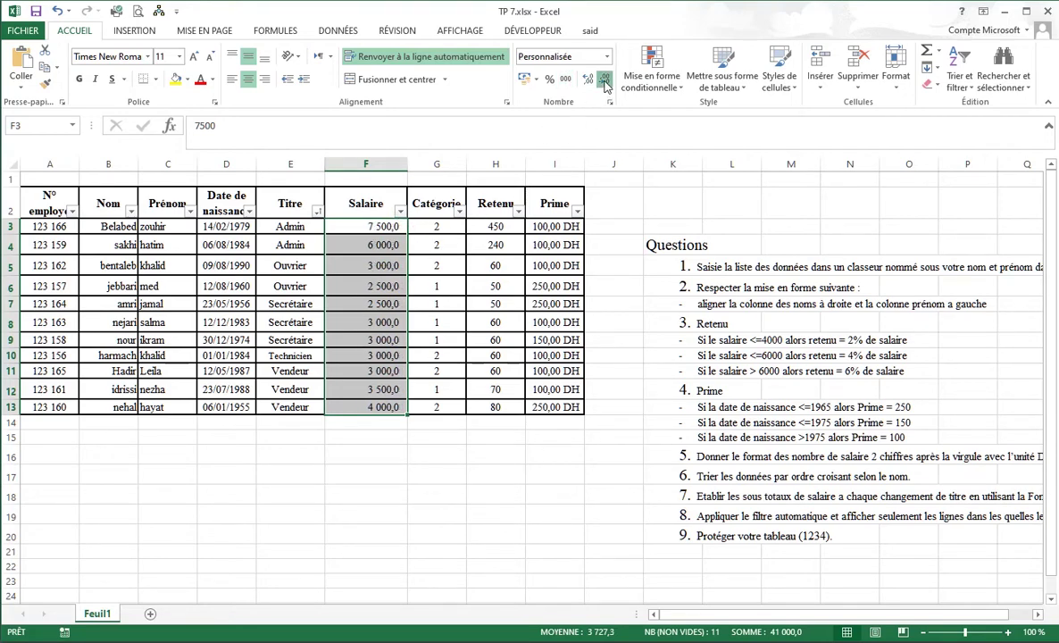
click(605, 80)
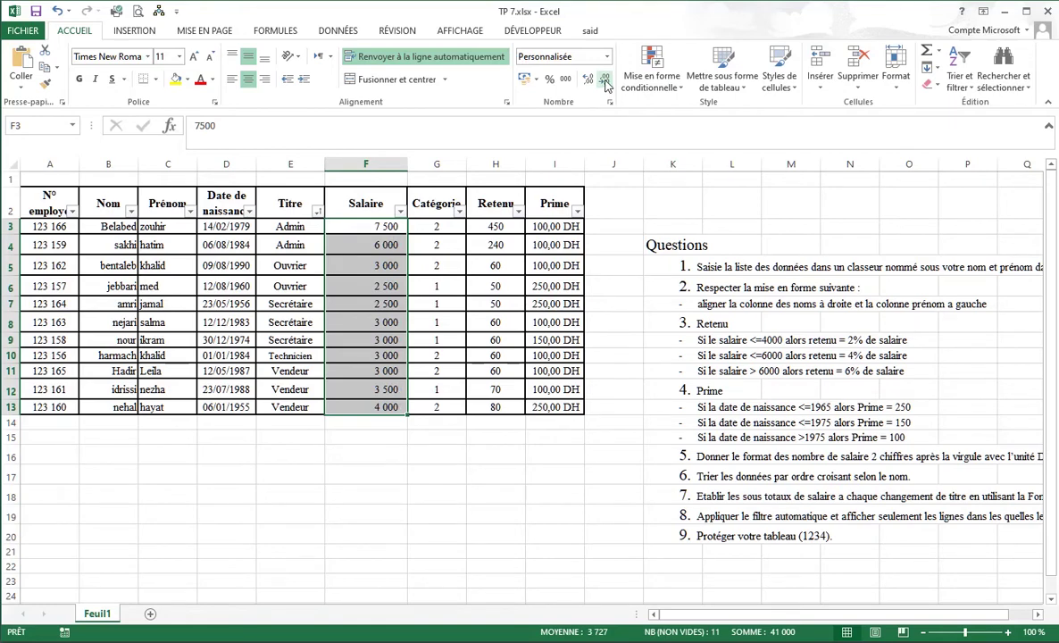
click(589, 80)
click(588, 80)
click(589, 80)
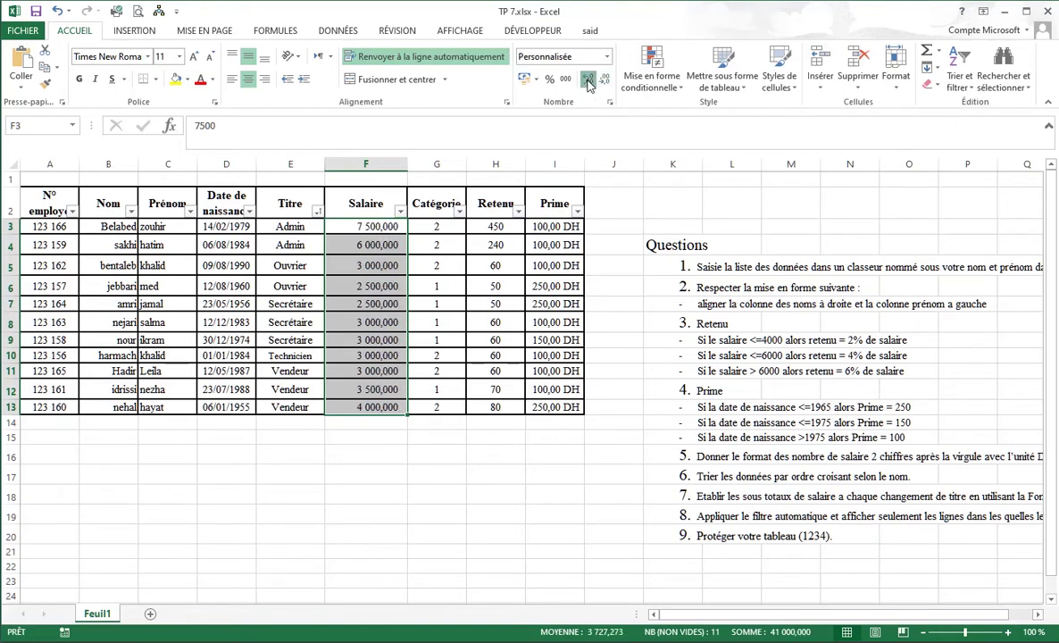
click(588, 81)
click(589, 81)
click(524, 78)
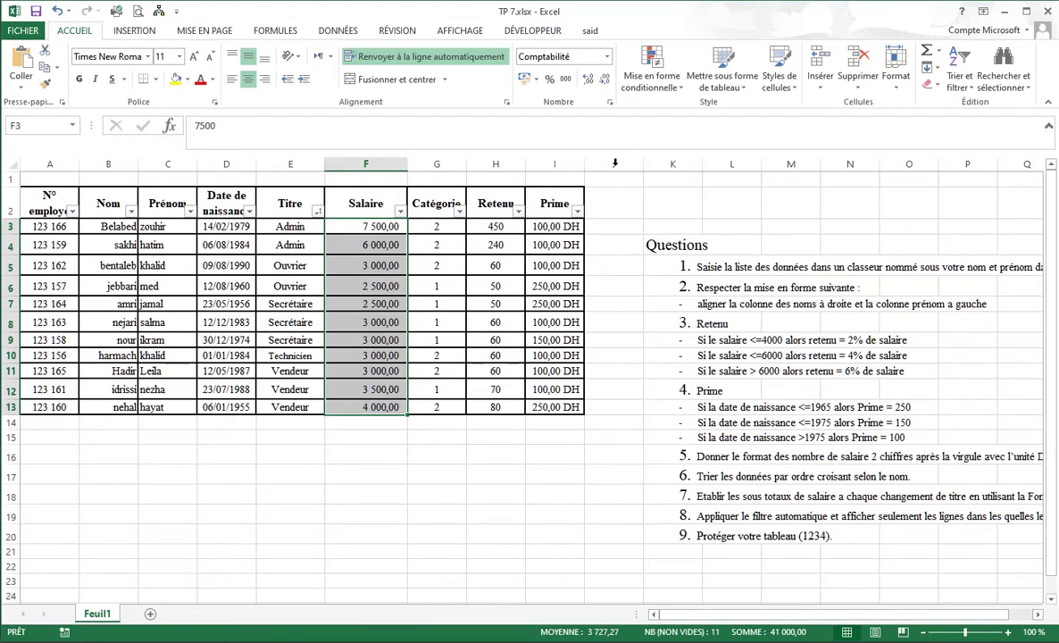
click(537, 80)
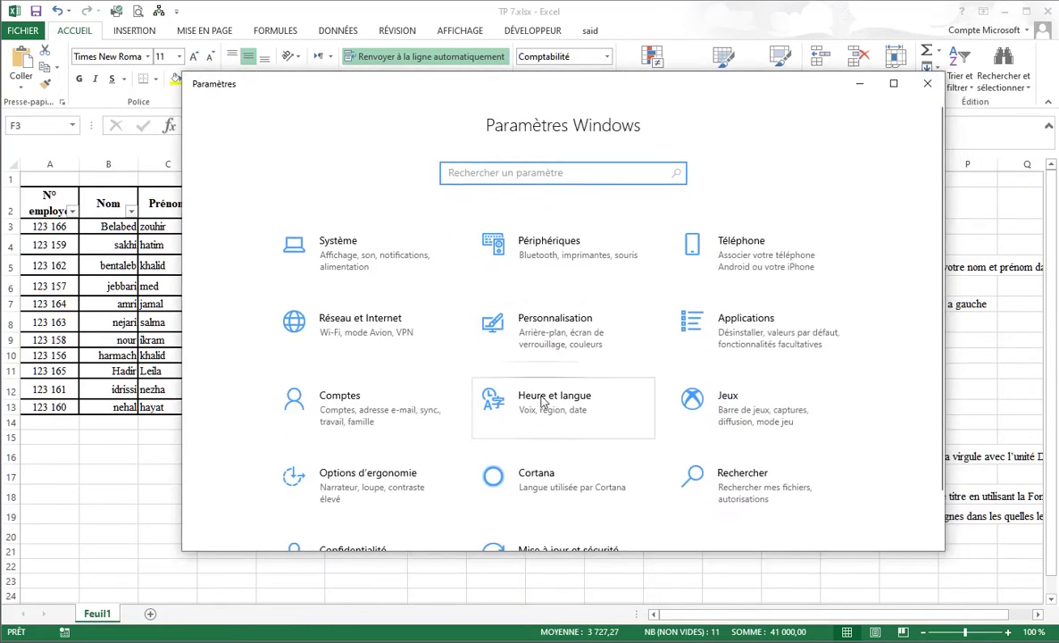
Set the regional Currency symbol to DHS in Region's additional settings and close the dialogs.
click(544, 404)
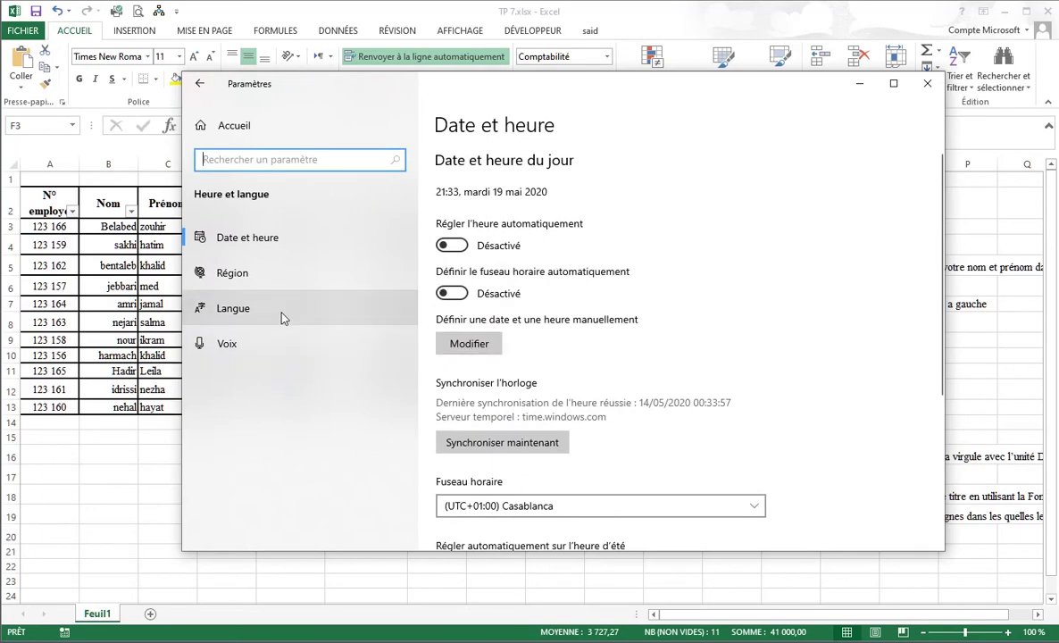
click(268, 282)
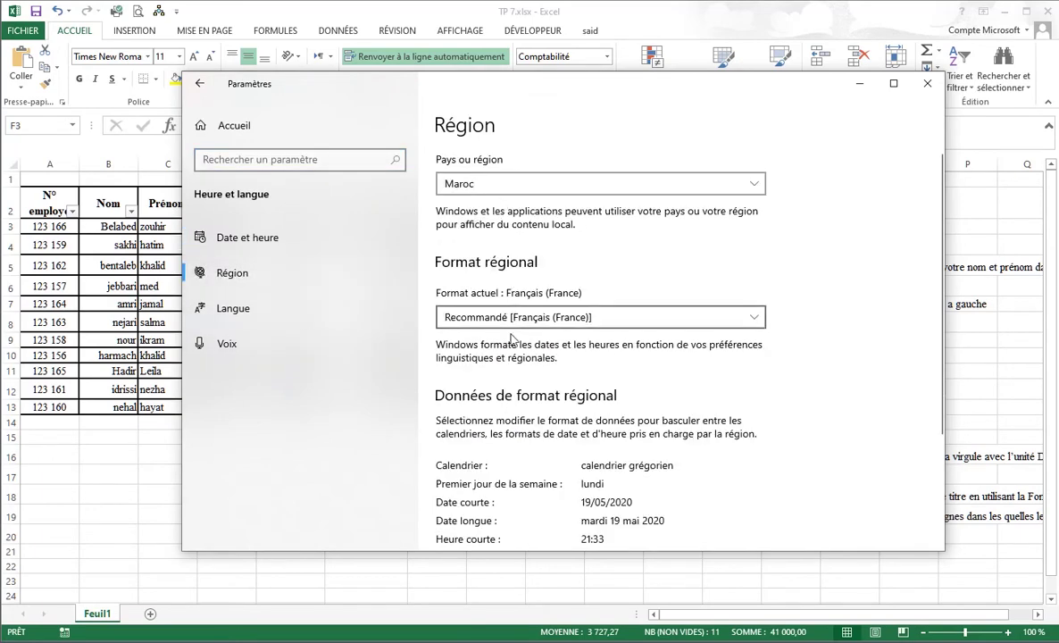
scroll(490, 380, down, 5)
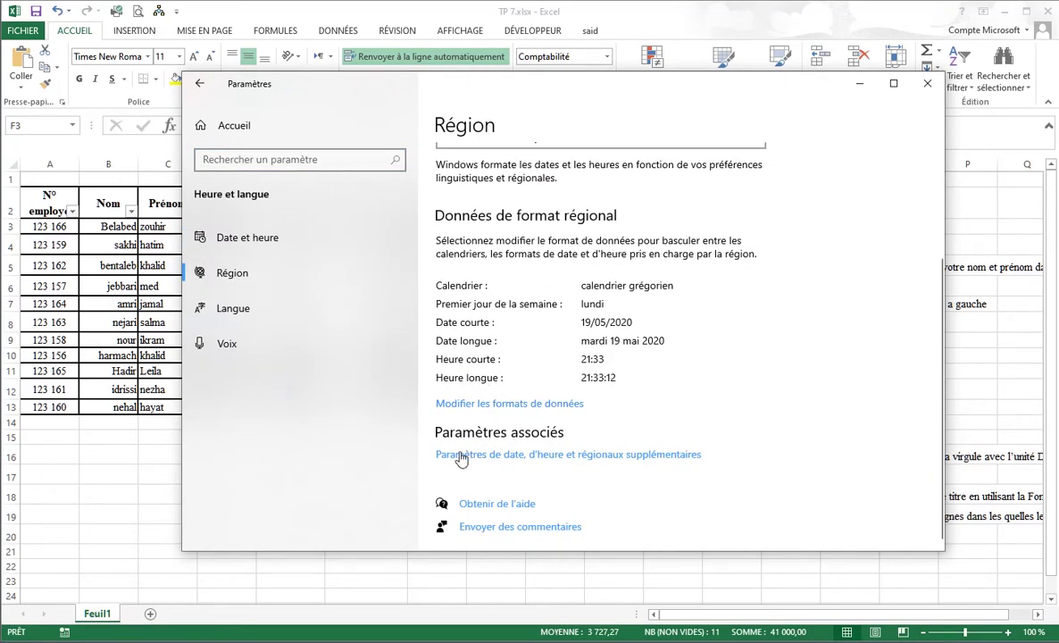
click(525, 457)
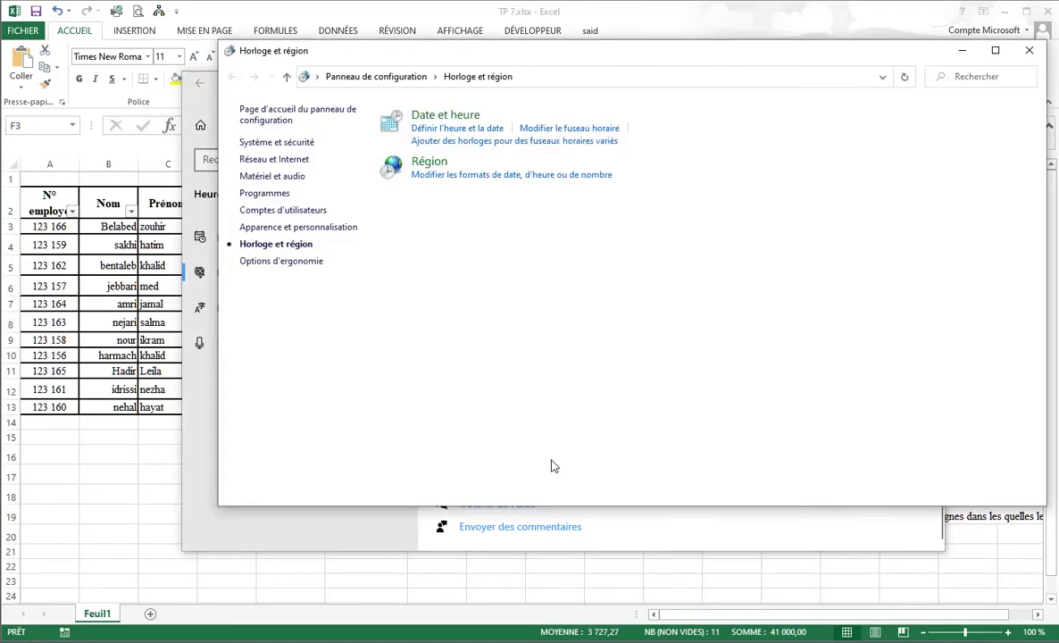
click(463, 175)
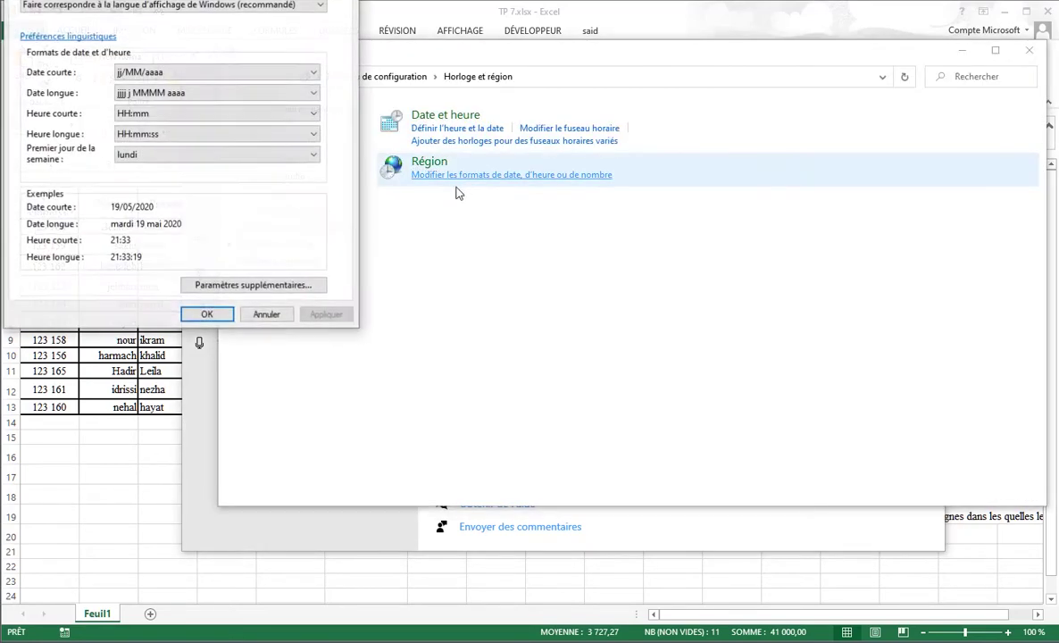
click(228, 284)
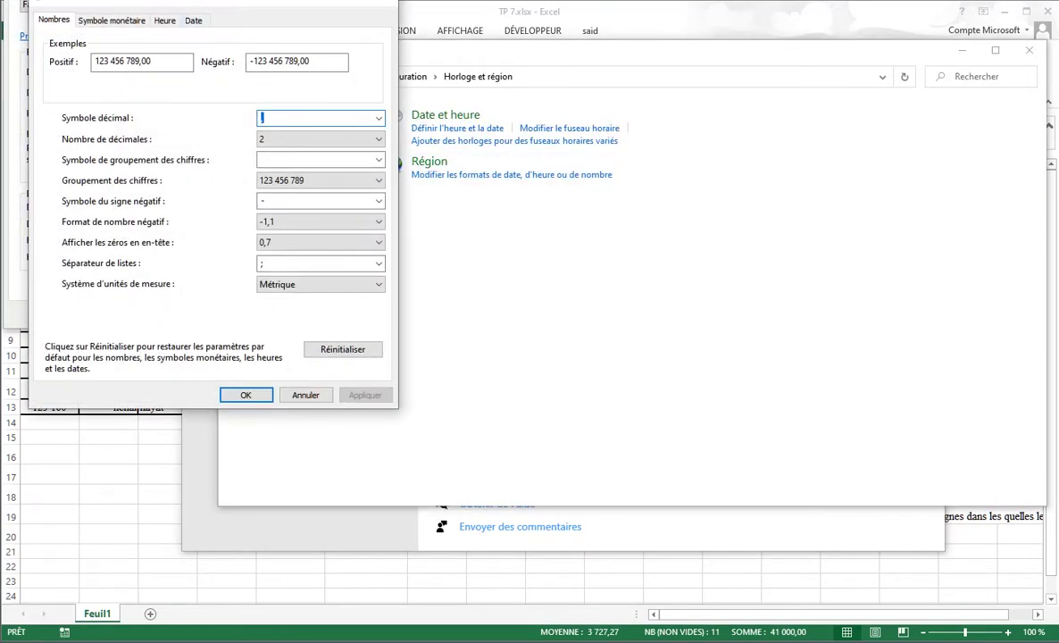
drag(180, 3, 383, 90)
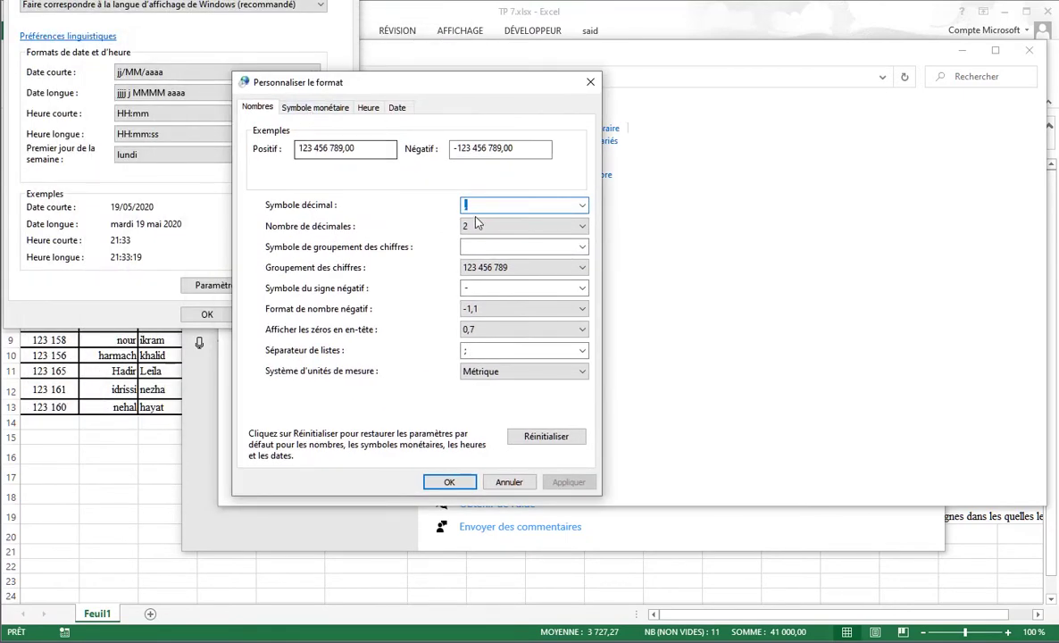
click(314, 107)
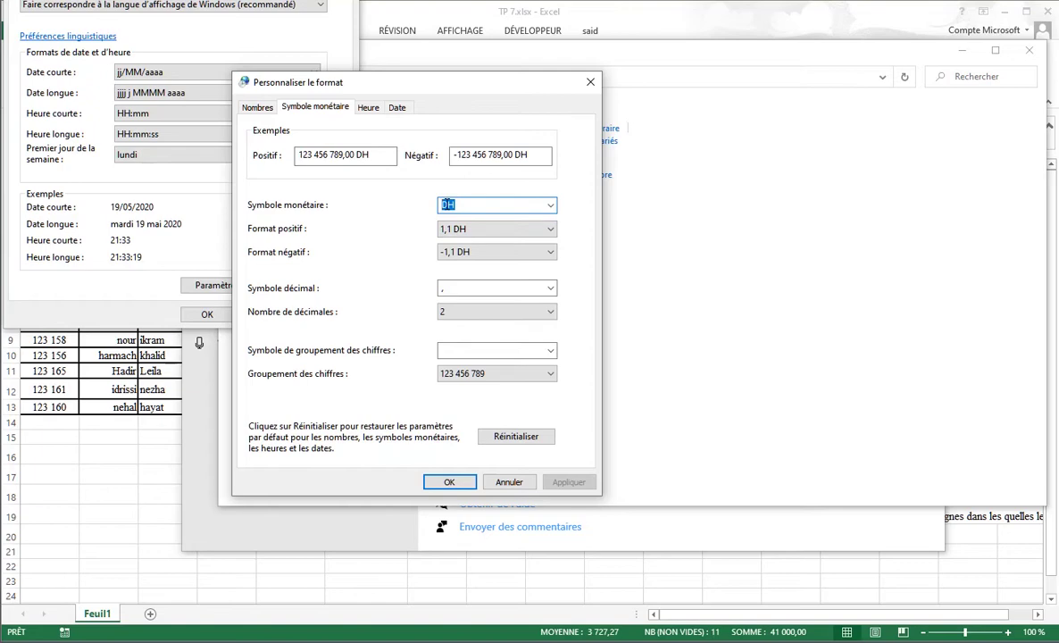
text(DHS)
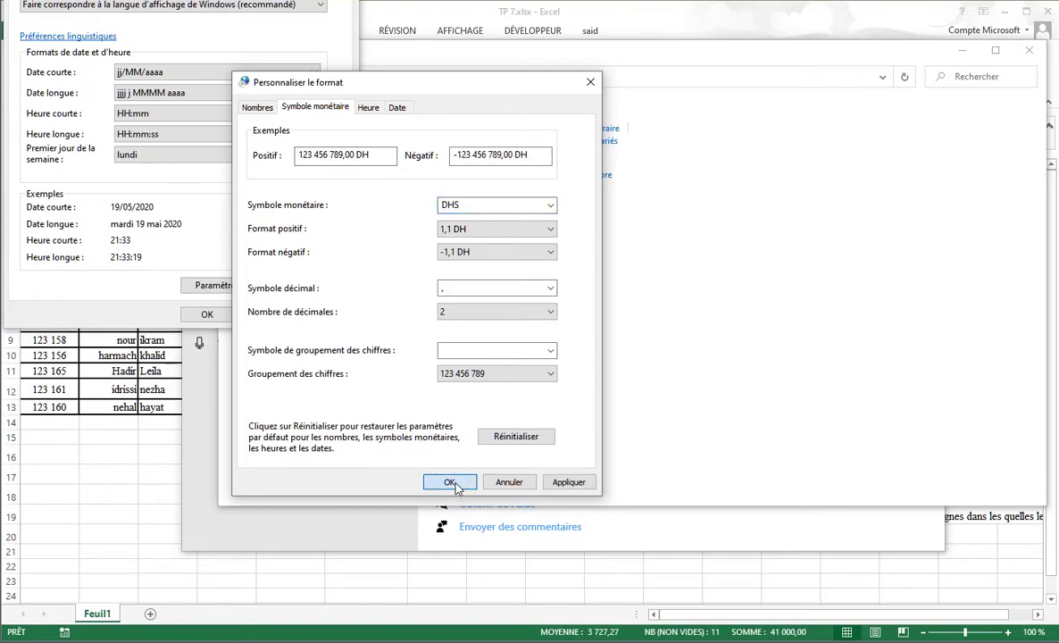
double_click(457, 205)
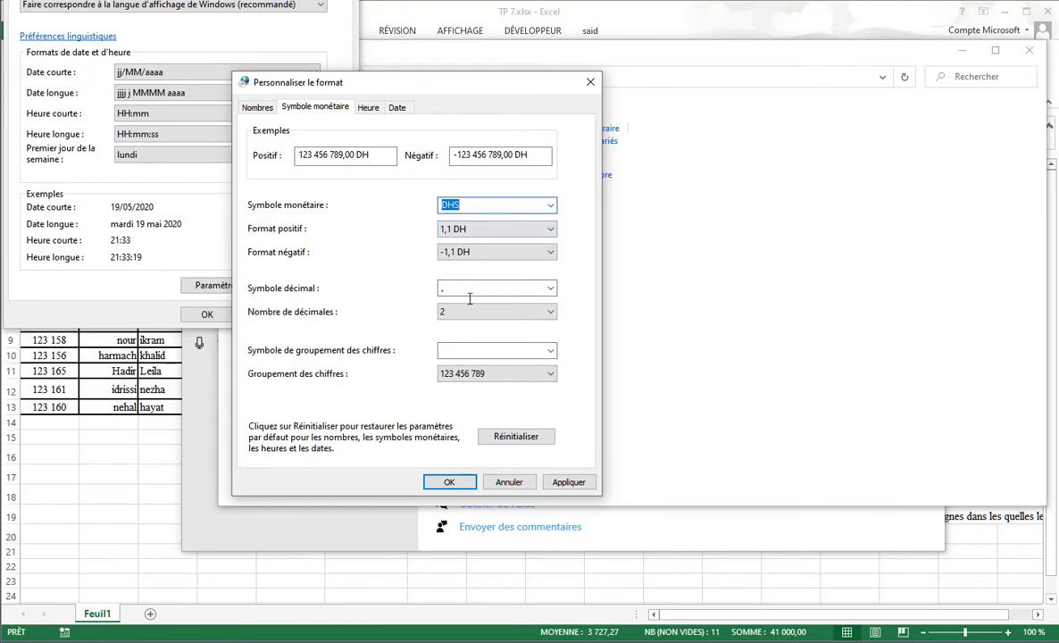
click(449, 479)
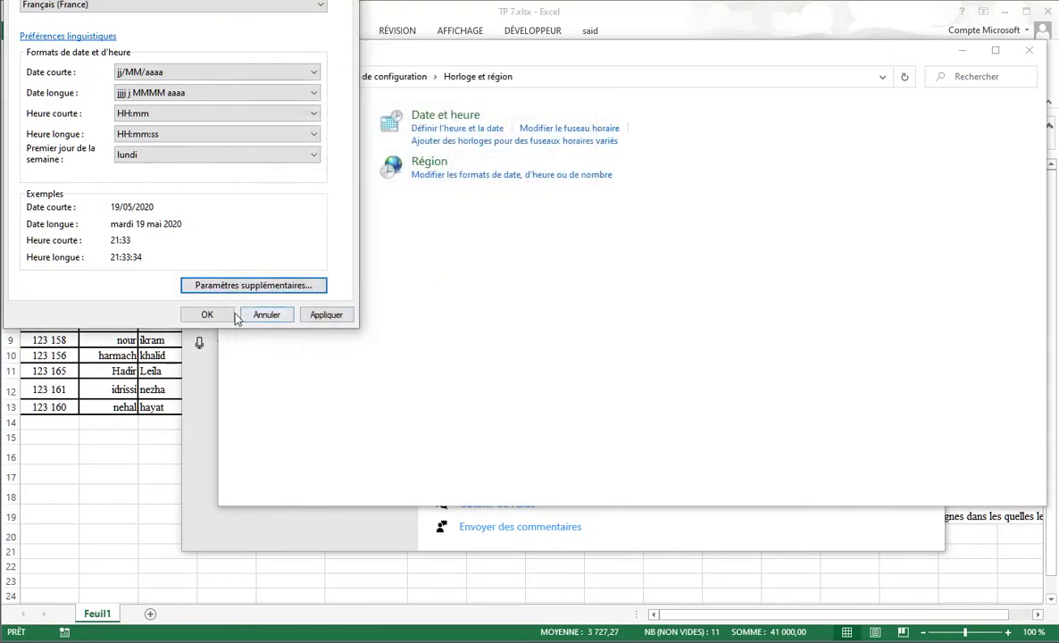
click(227, 316)
click(962, 51)
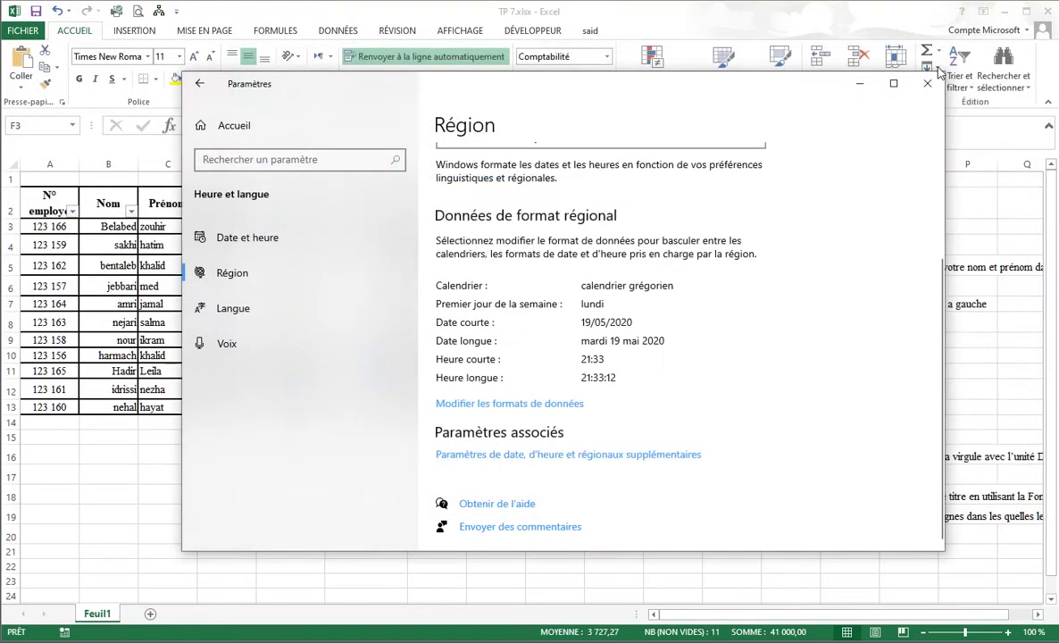
Return to Excel and widen column I so the Prime values are readable.
click(928, 83)
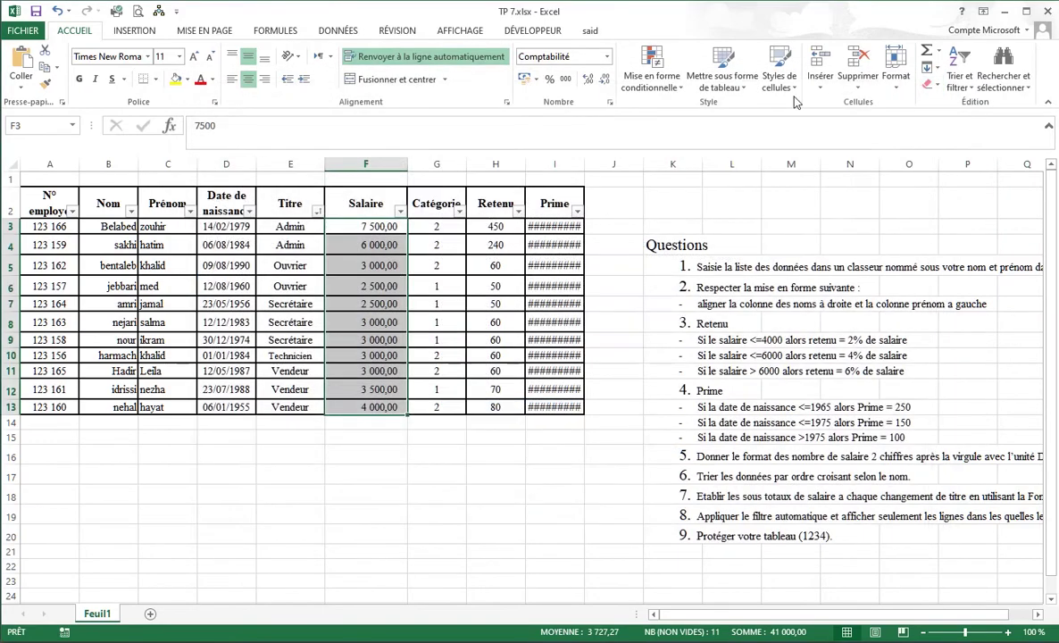
click(536, 80)
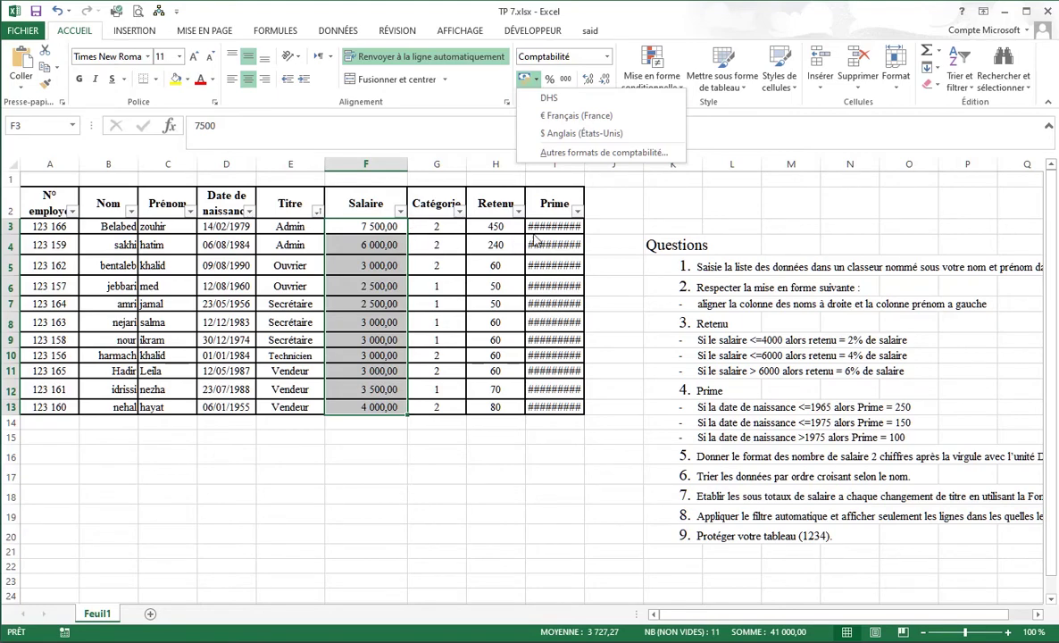
click(588, 197)
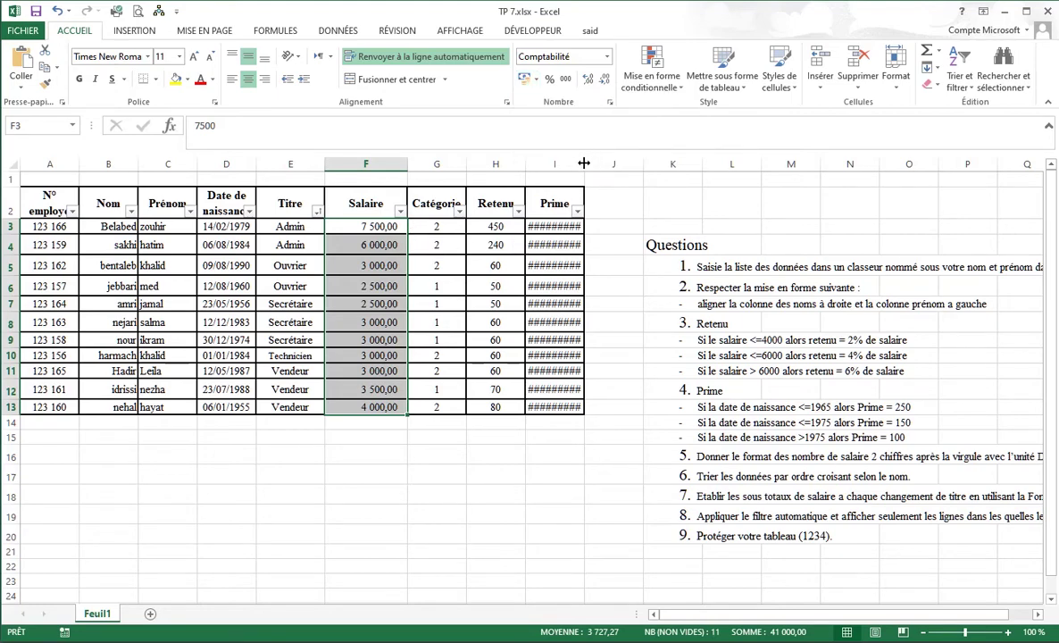
drag(584, 163, 607, 164)
click(545, 226)
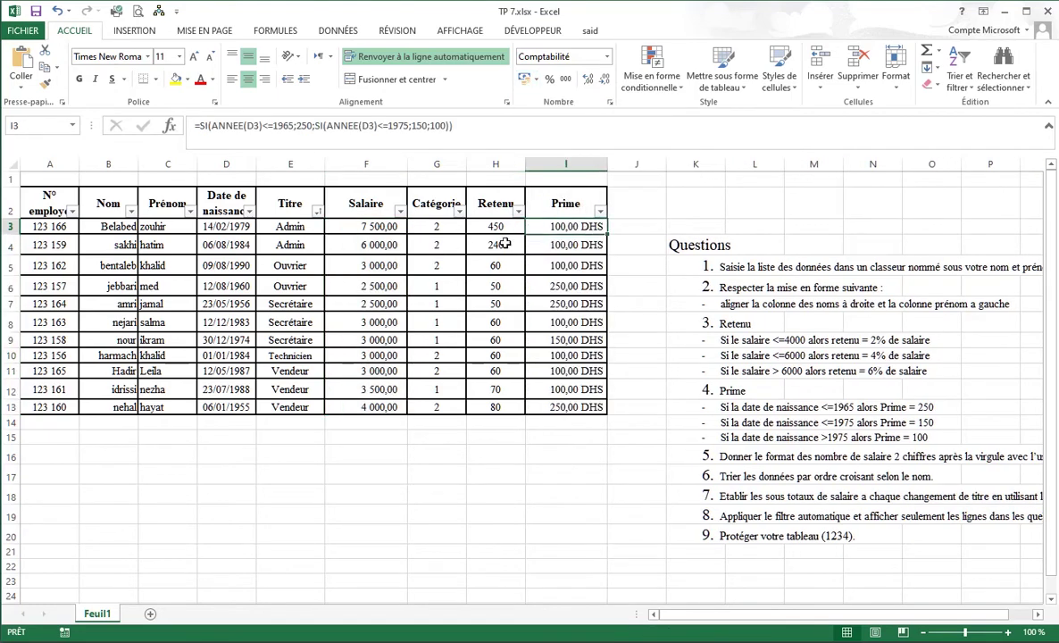
Apply the DHS accounting format to the Salaire values in F3:F13.
drag(366, 226, 376, 406)
click(535, 79)
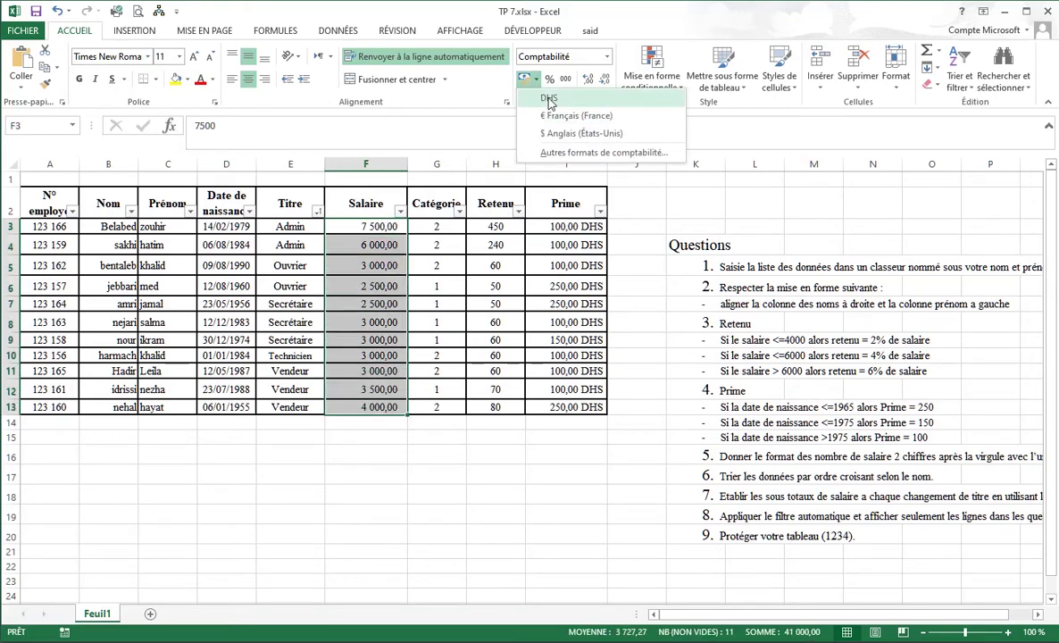
click(549, 98)
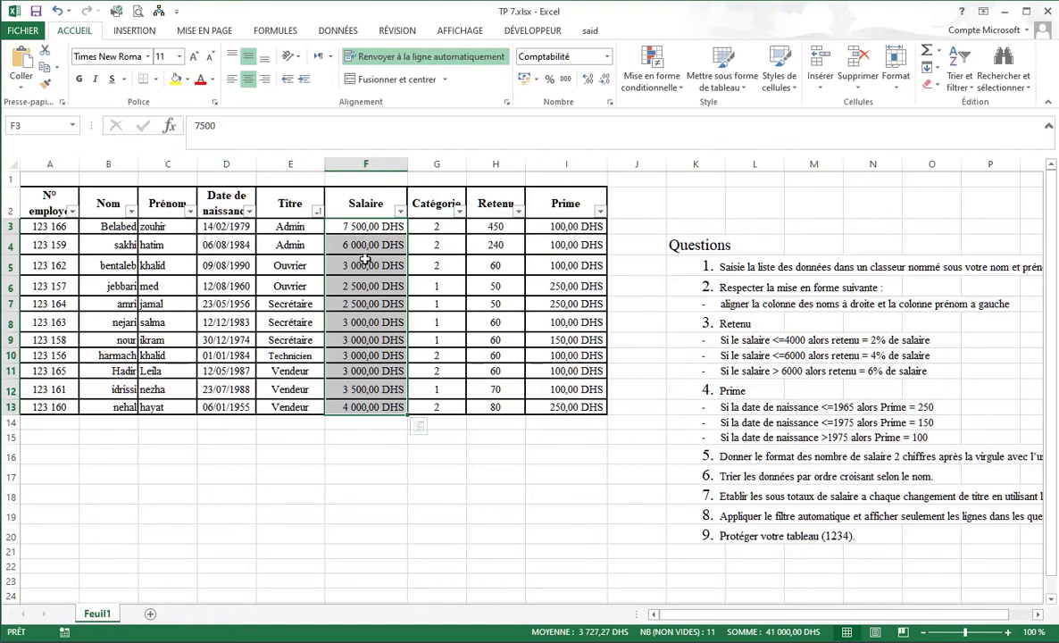
drag(56, 210, 567, 204)
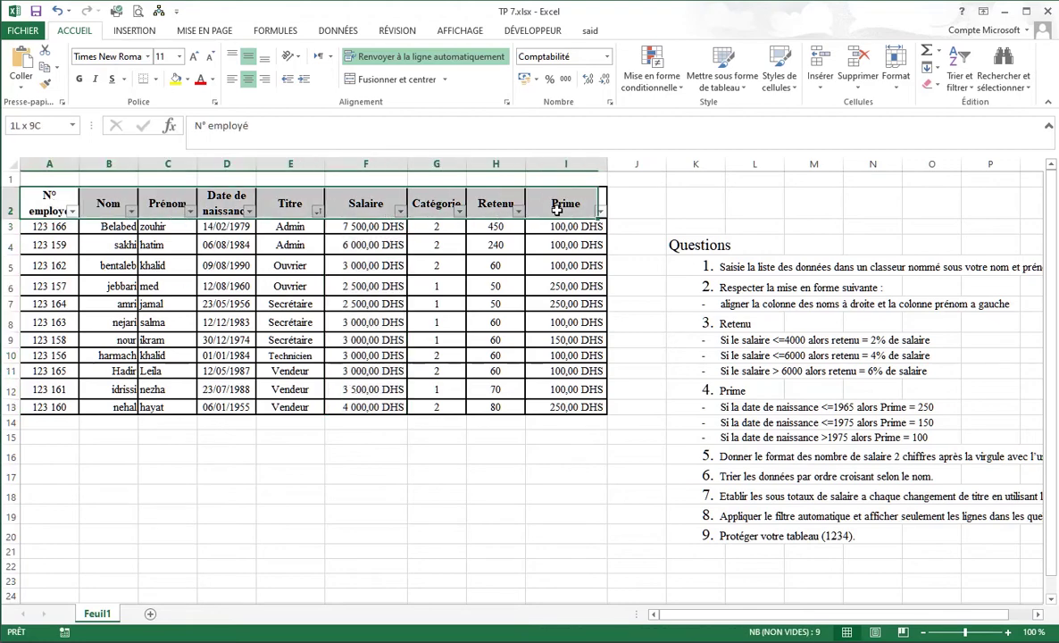
Switch the header-row filters on A2:I2 off and back on to reset them.
click(961, 79)
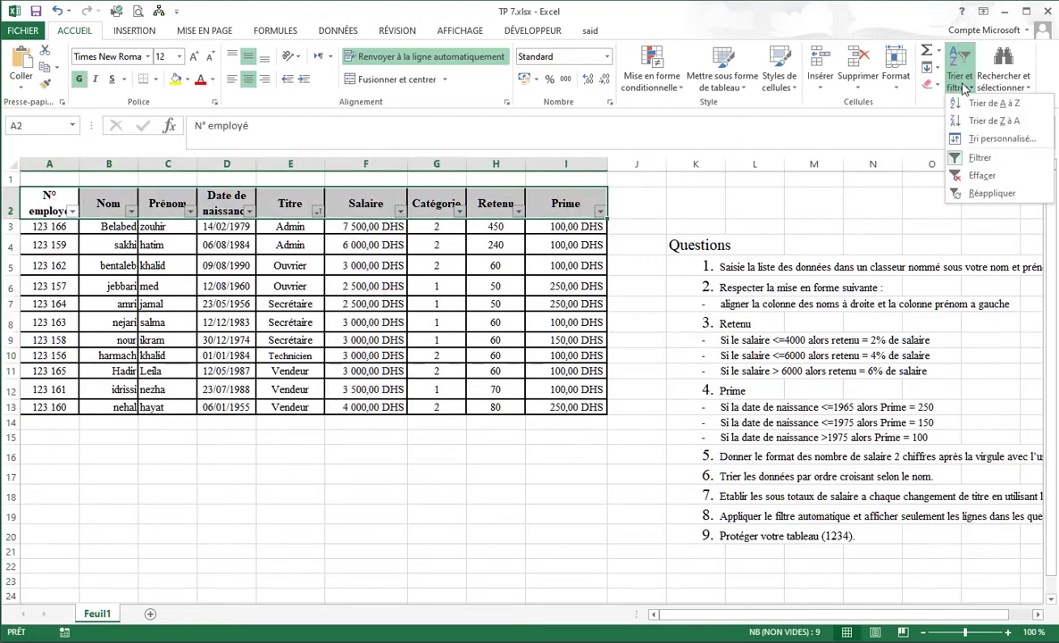
click(995, 160)
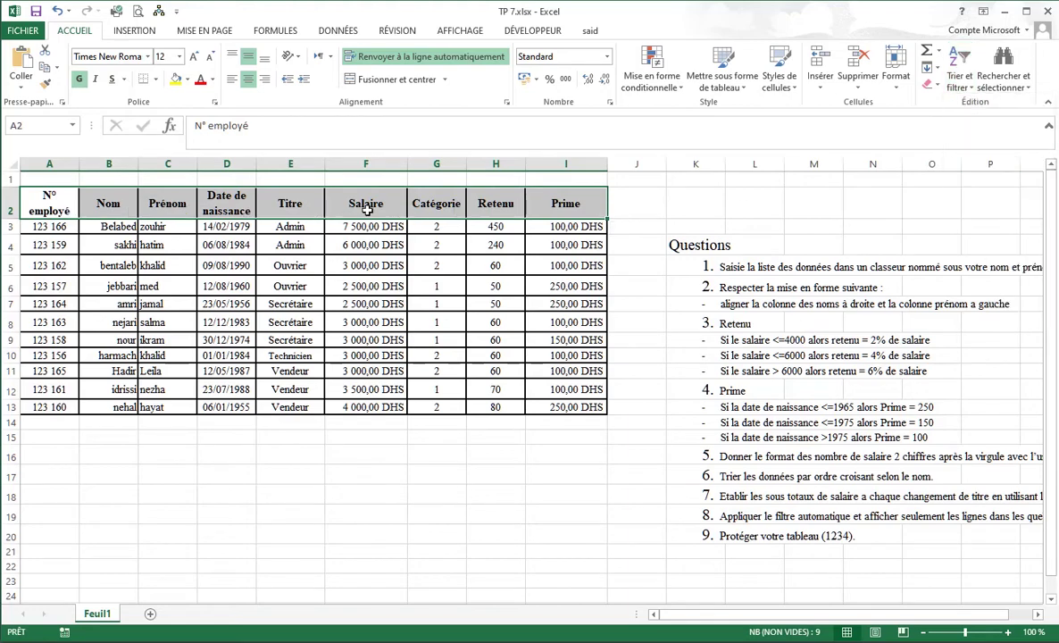
click(961, 80)
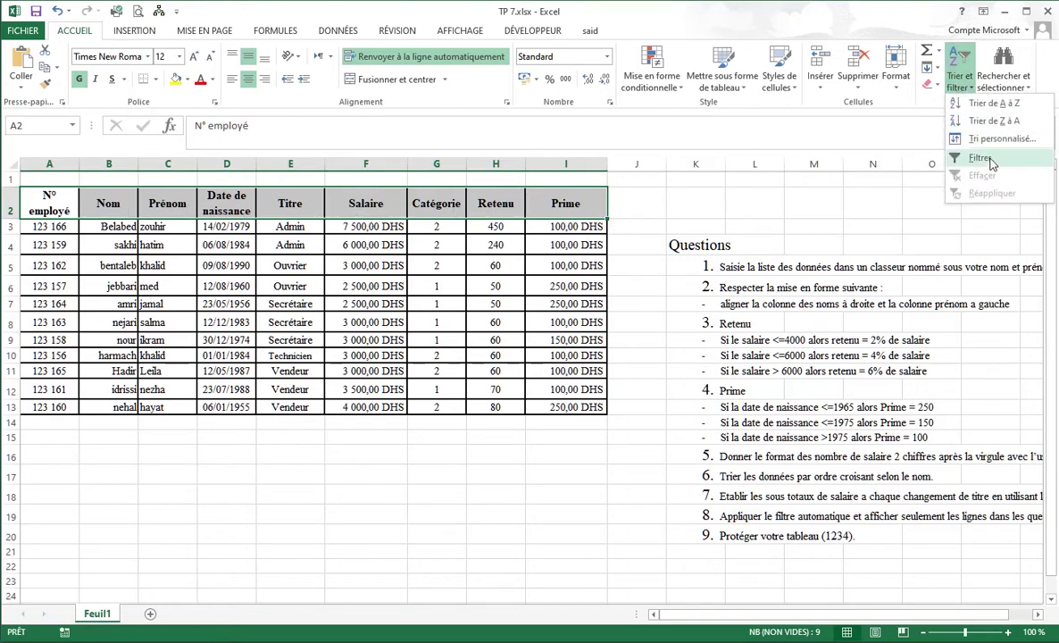
click(992, 161)
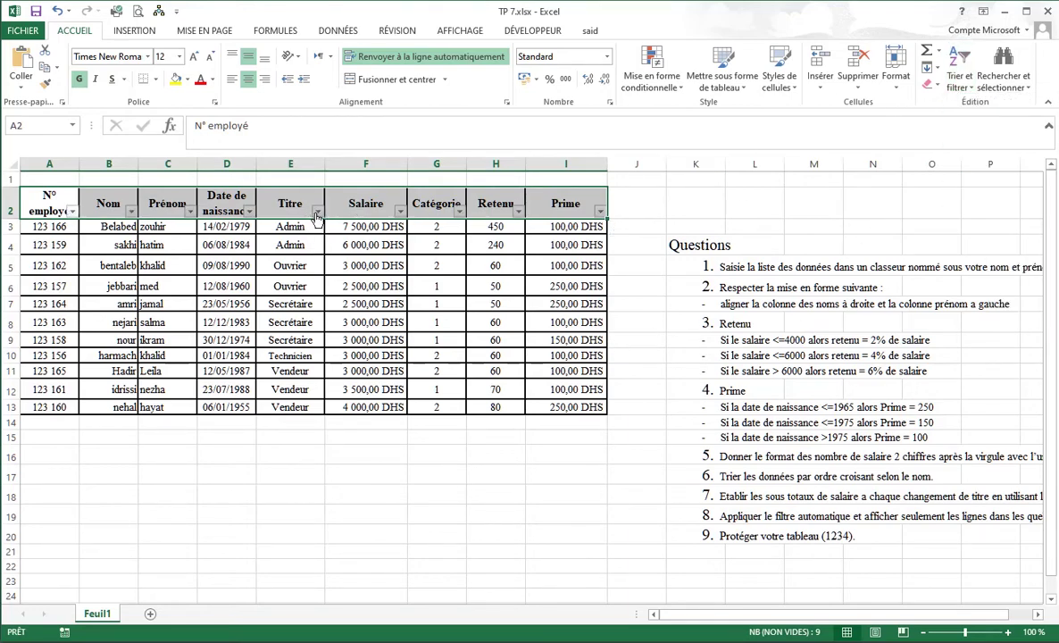
Sort the employee table A to Z by Nom from the Nom column's filter dropdown.
click(317, 215)
click(317, 214)
click(315, 216)
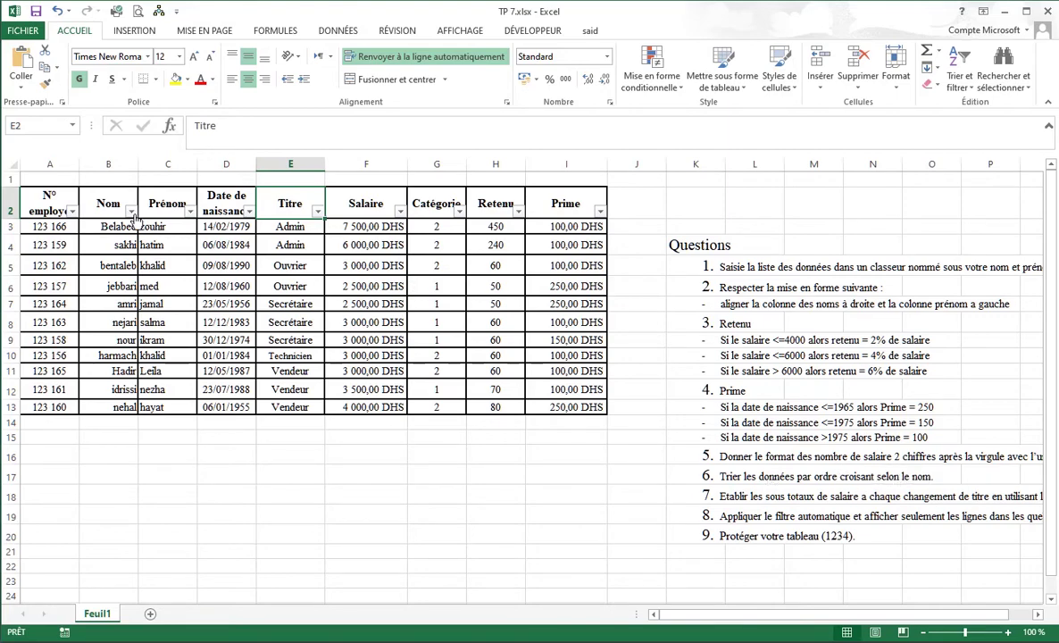
click(131, 211)
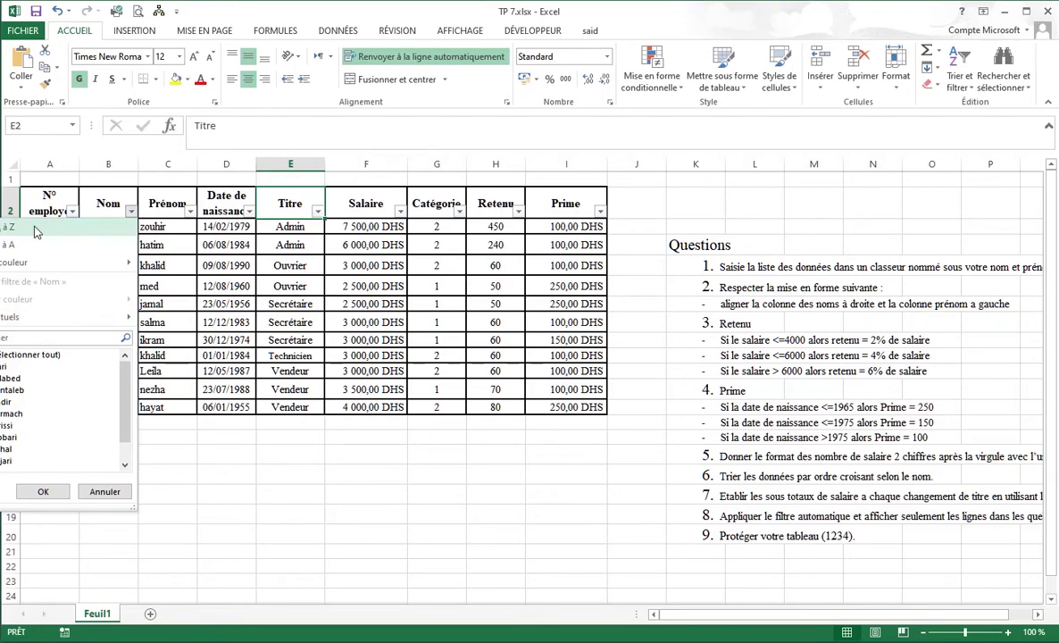
click(37, 228)
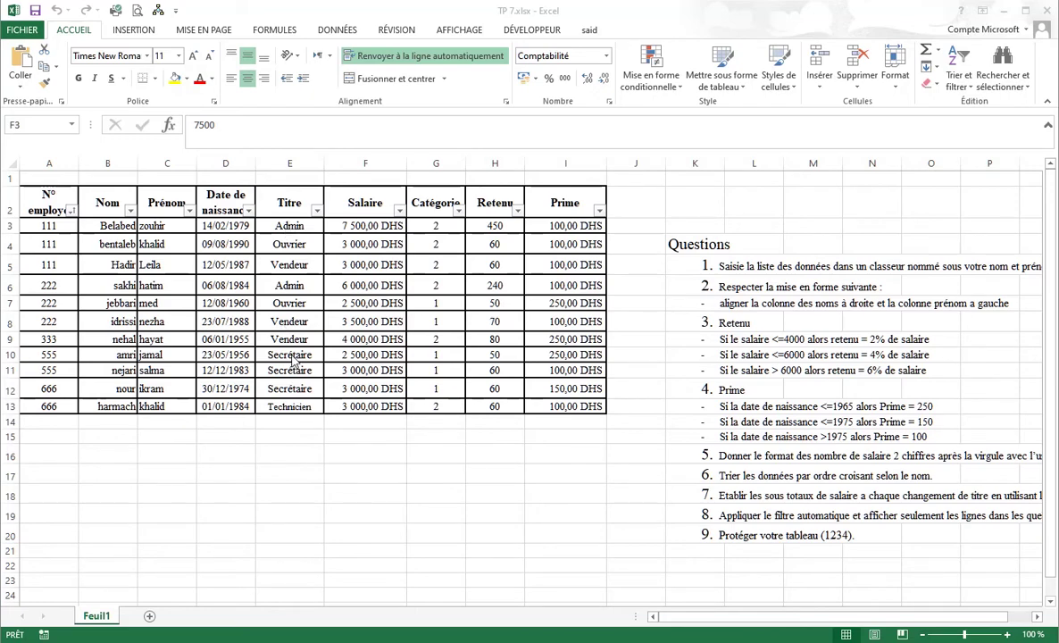
Sort the employee table A to Z by Titre.
click(289, 303)
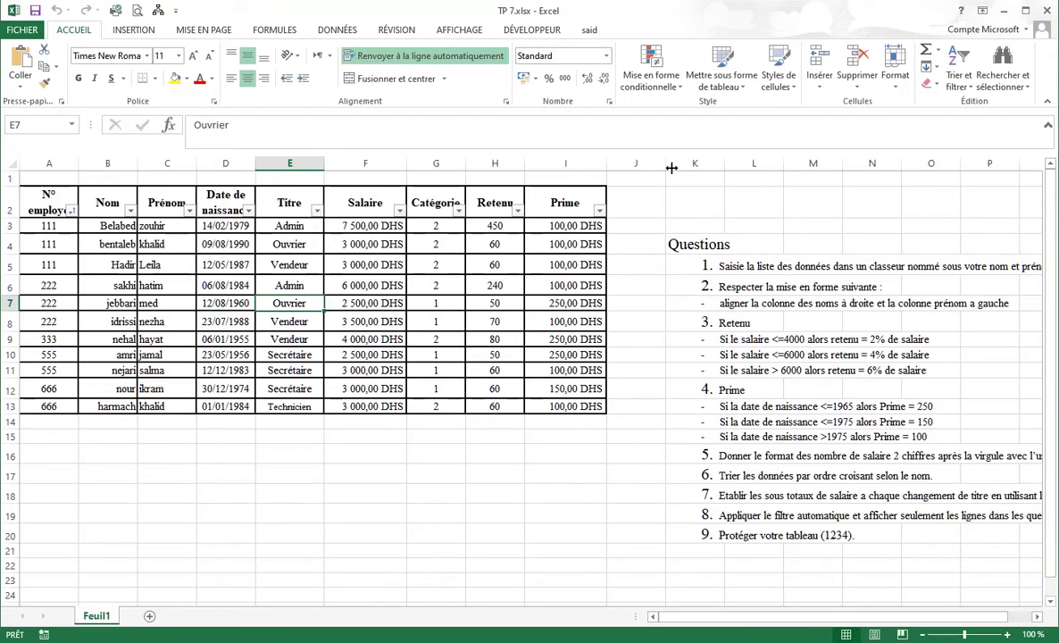
click(320, 211)
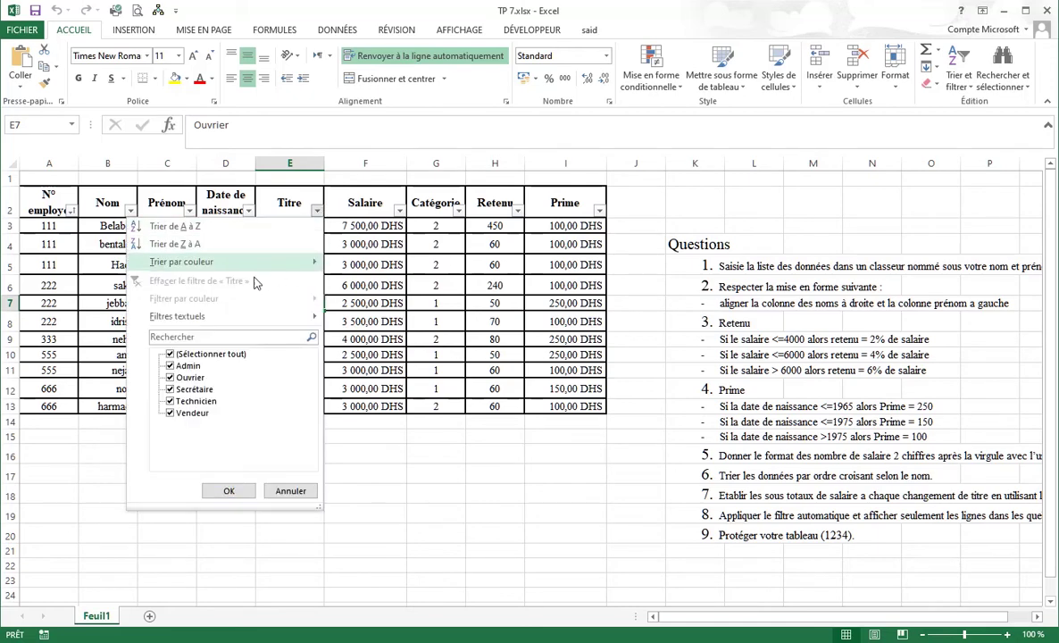
click(179, 226)
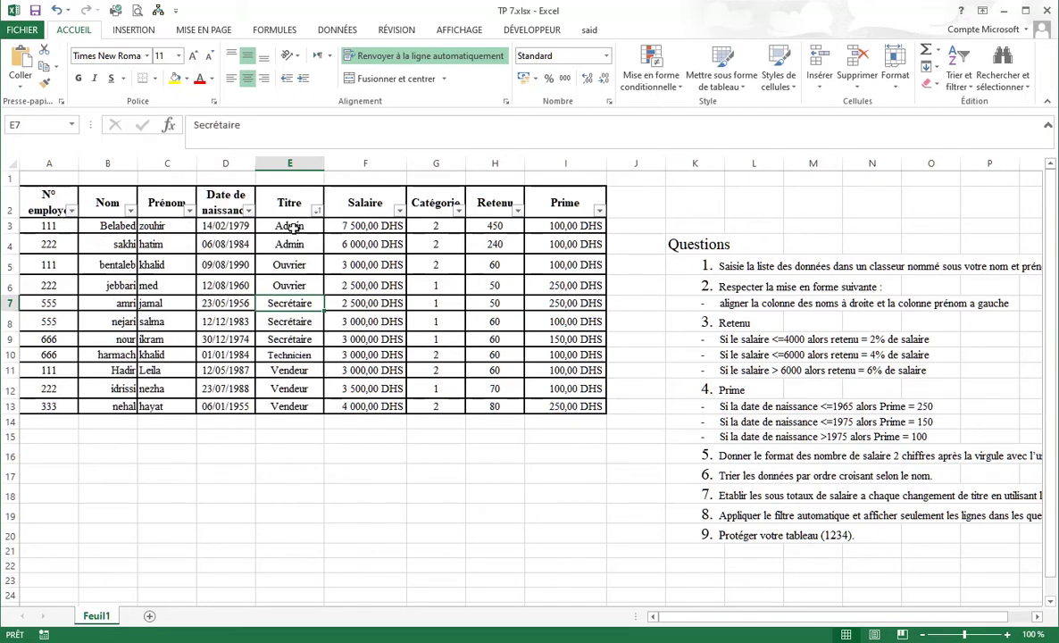
Check the grouped Admin through Vendeur titles and select the whole table A2:I13.
click(290, 227)
click(288, 245)
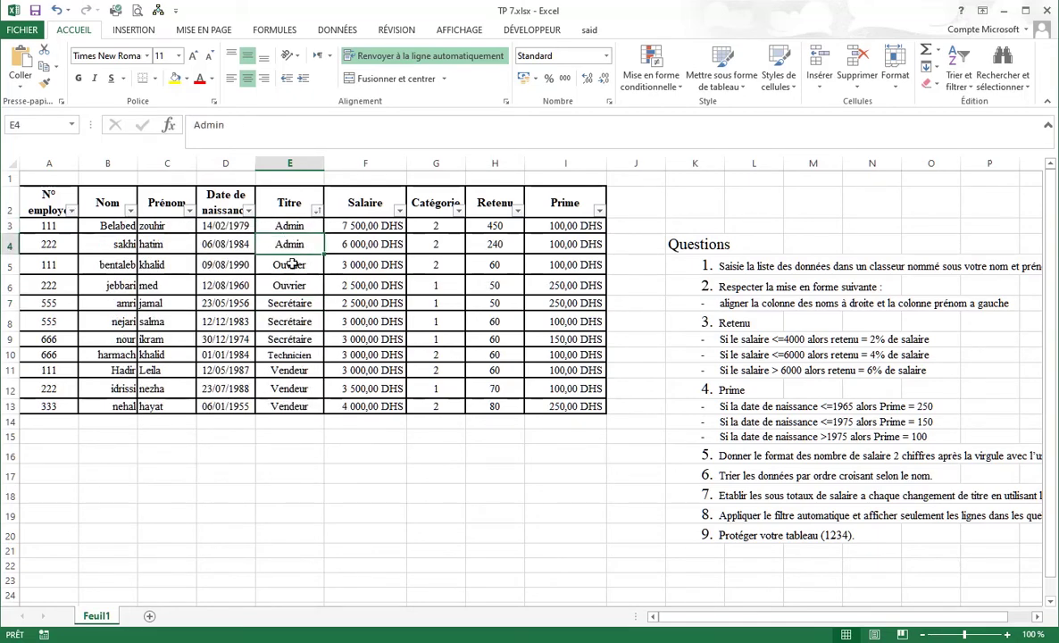
click(290, 265)
click(290, 286)
click(290, 304)
click(291, 322)
click(293, 339)
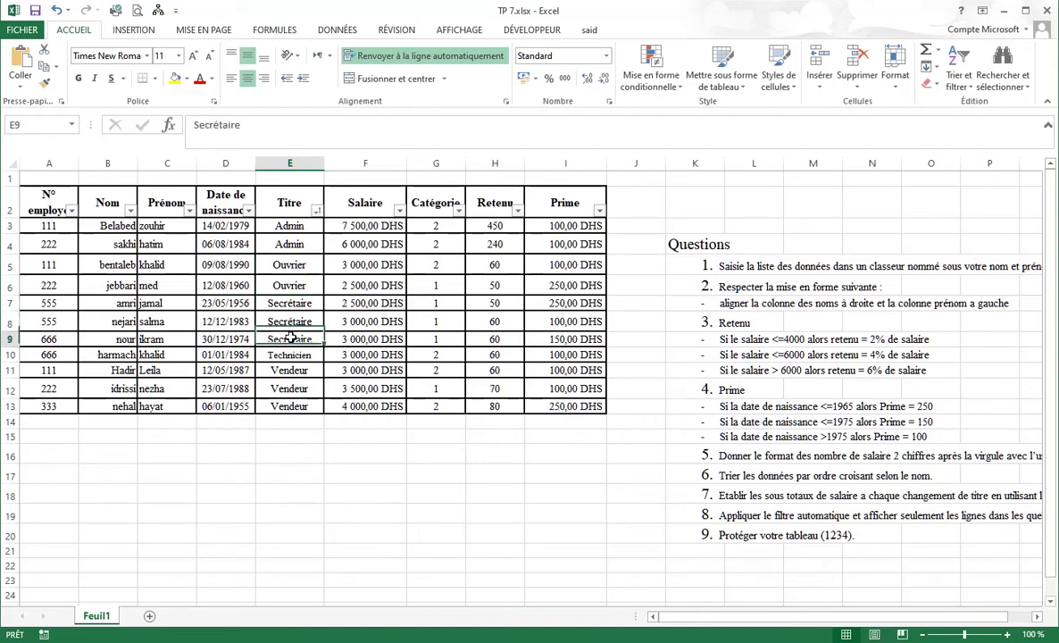
click(291, 355)
click(290, 370)
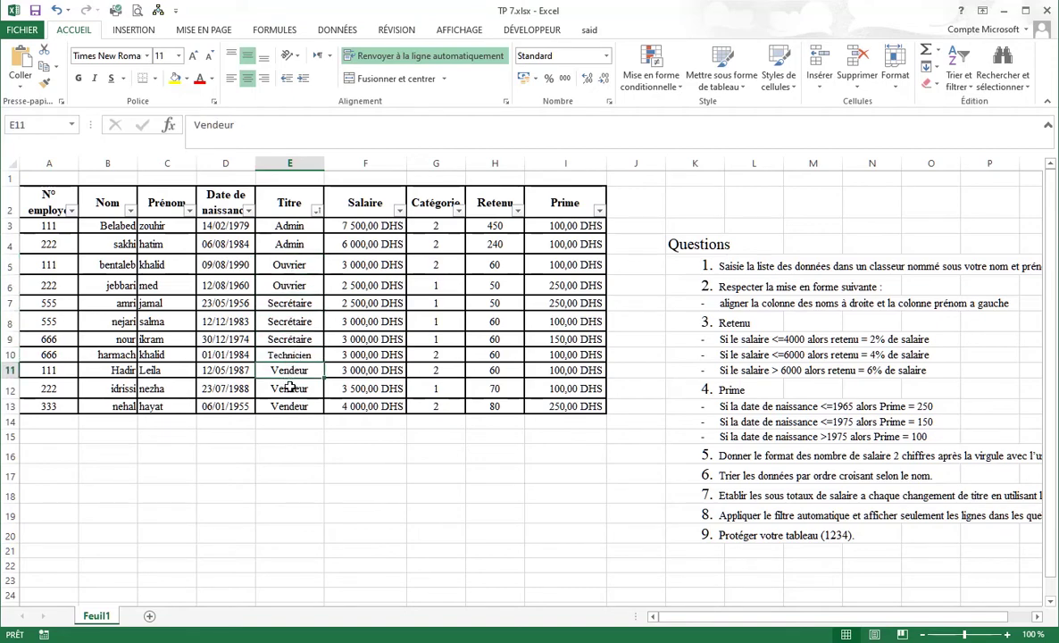
click(288, 389)
drag(289, 227, 295, 241)
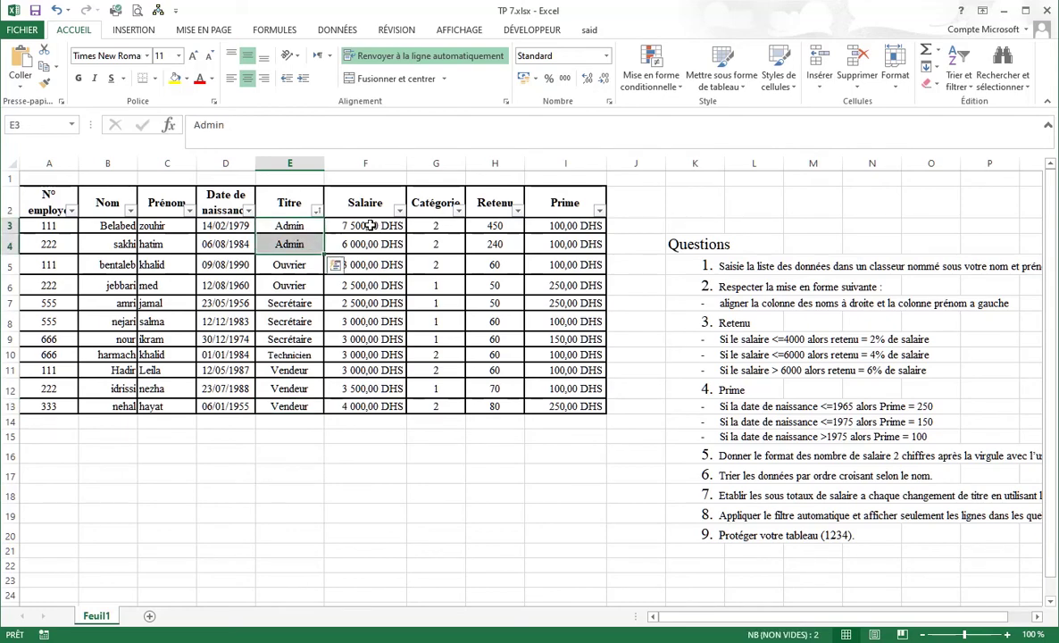
drag(353, 225, 355, 243)
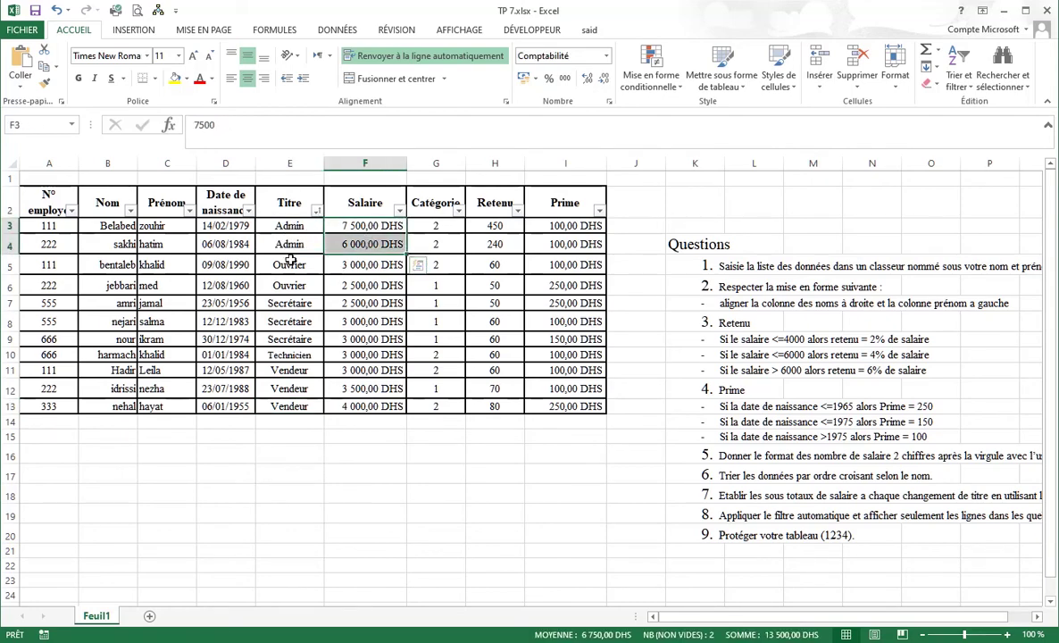
drag(289, 265, 291, 284)
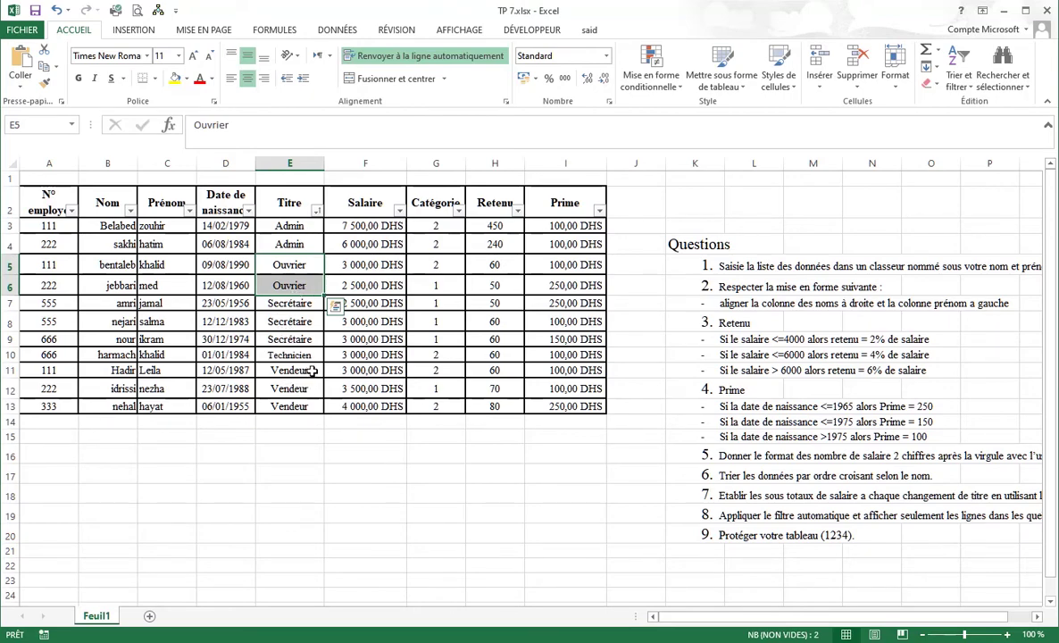
drag(59, 210, 574, 400)
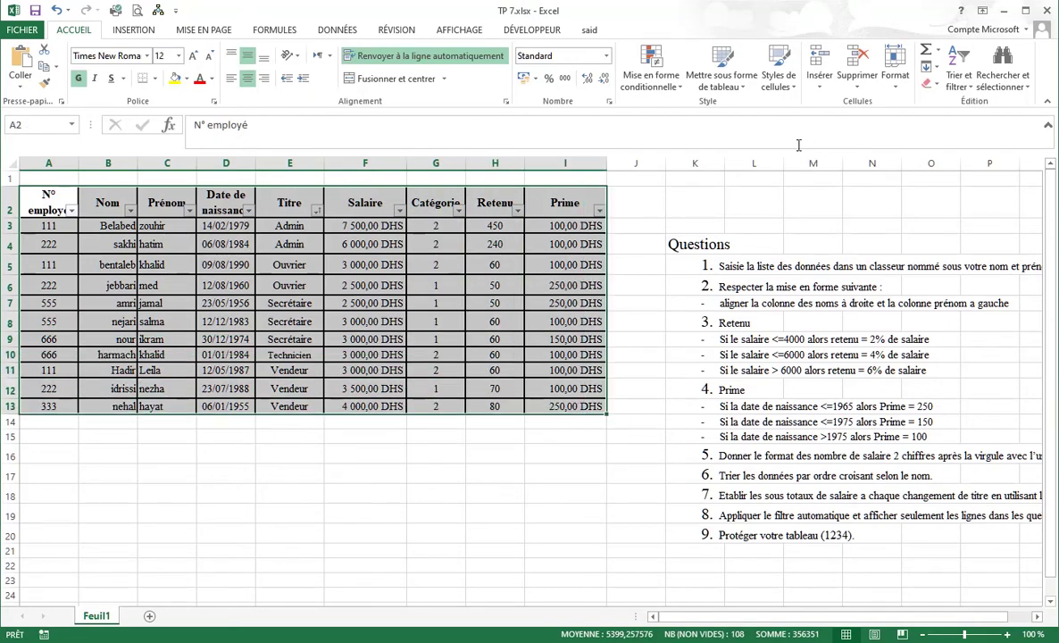
Add Sous-total at each change of Titre, summing Salaire only with Prime unchecked.
click(337, 29)
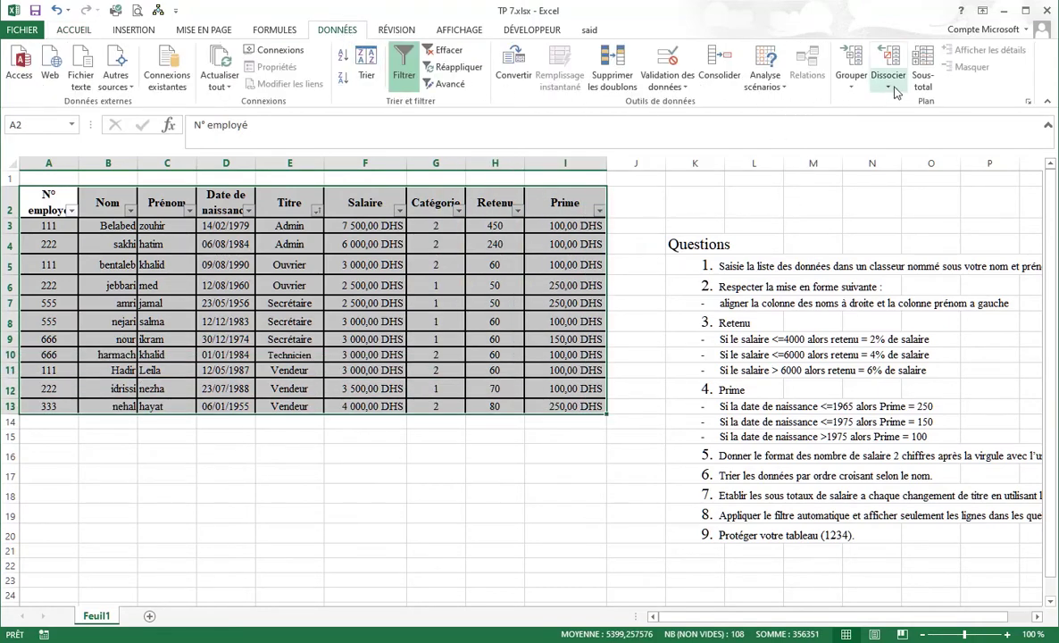
click(923, 67)
drag(610, 116, 808, 86)
click(765, 114)
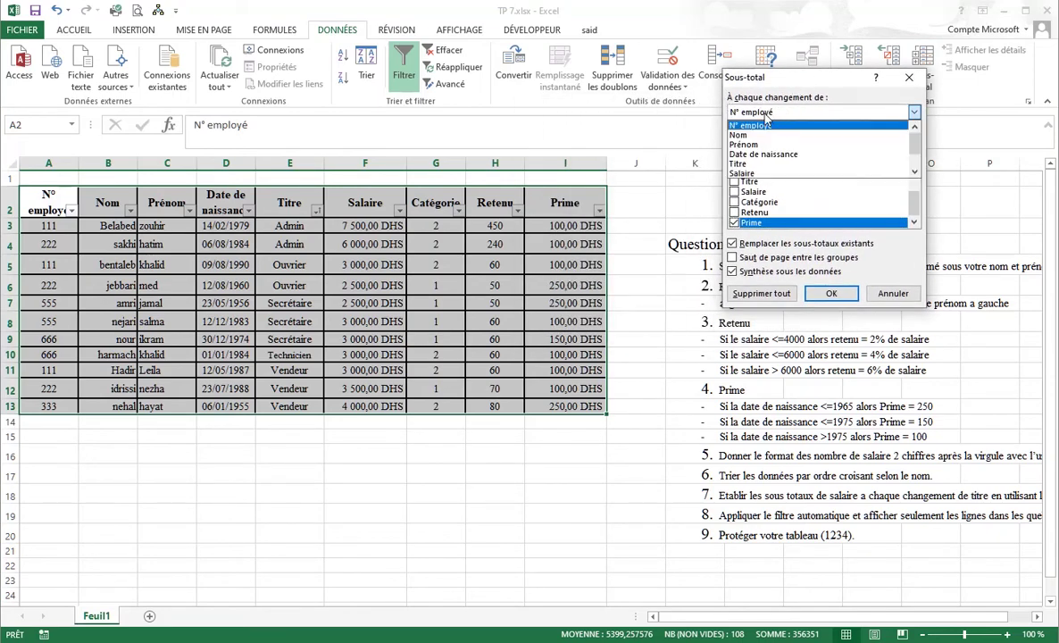
click(758, 164)
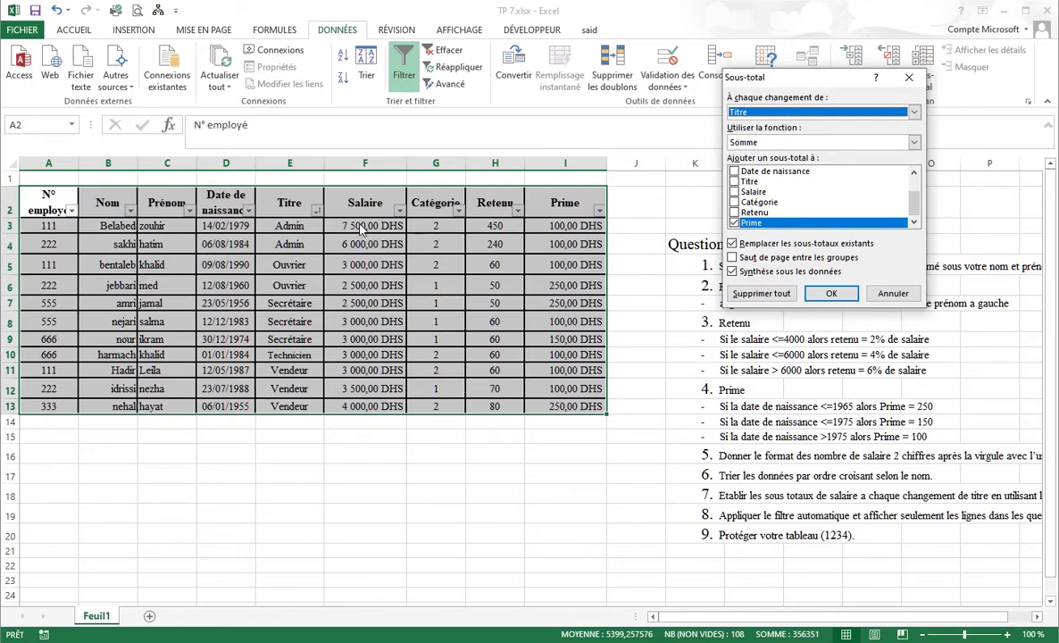
click(734, 192)
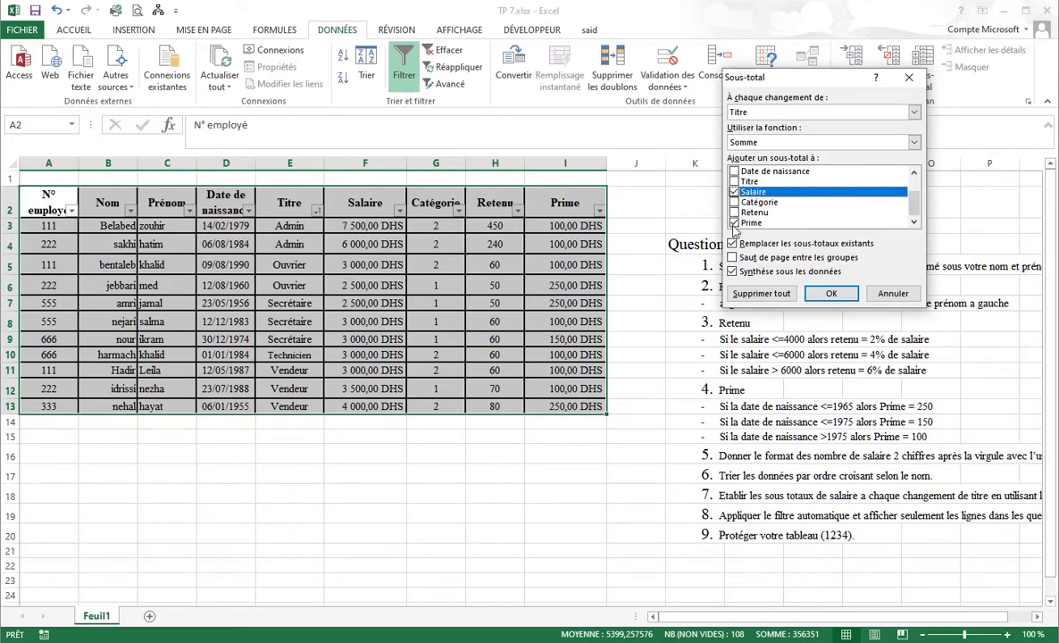
click(734, 223)
click(832, 293)
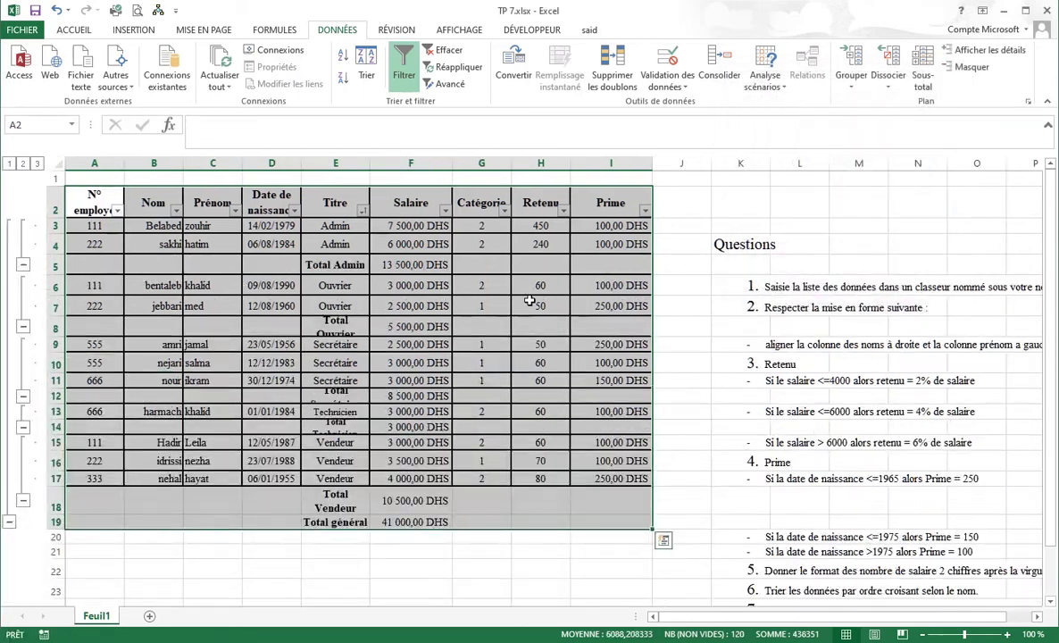
drag(335, 226, 327, 253)
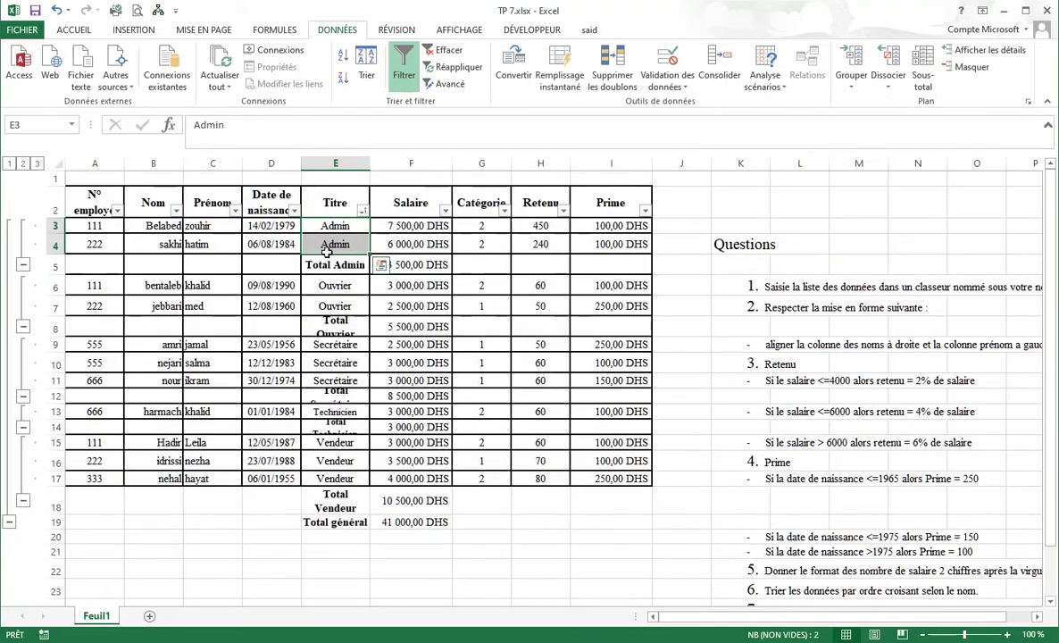
click(327, 260)
key(Right)
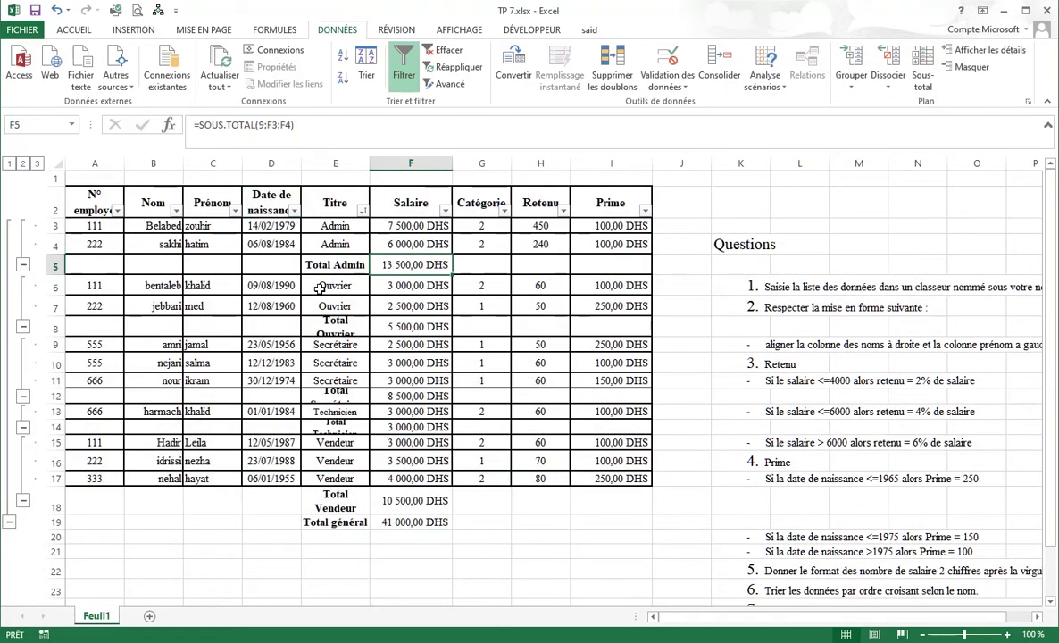
click(319, 289)
click(336, 304)
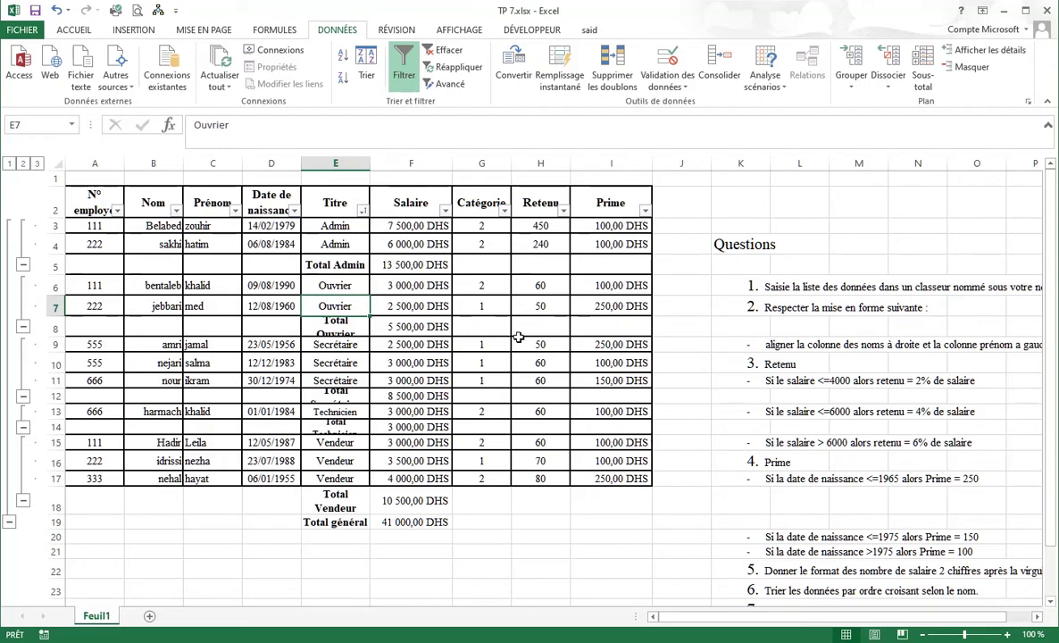
click(92, 224)
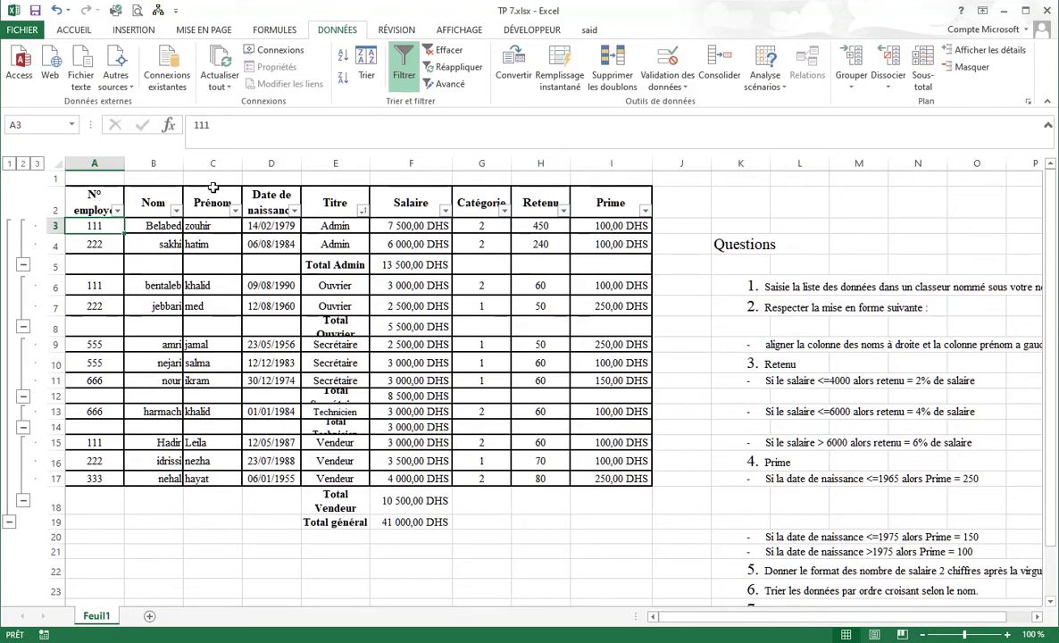
drag(85, 185, 617, 522)
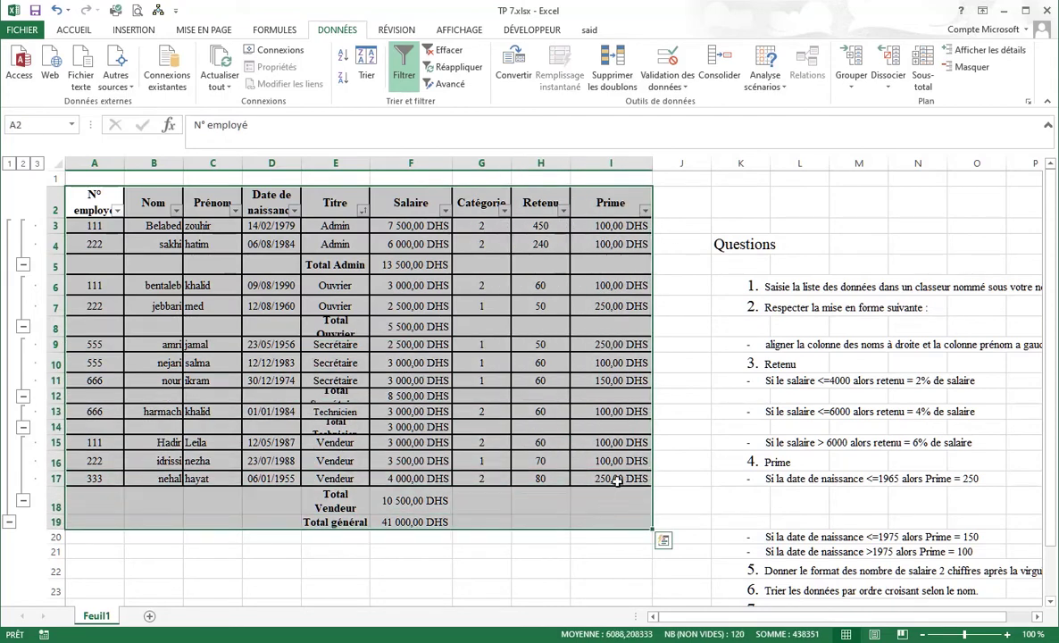
Remove all Titre subtotals with Supprimer tout.
click(923, 76)
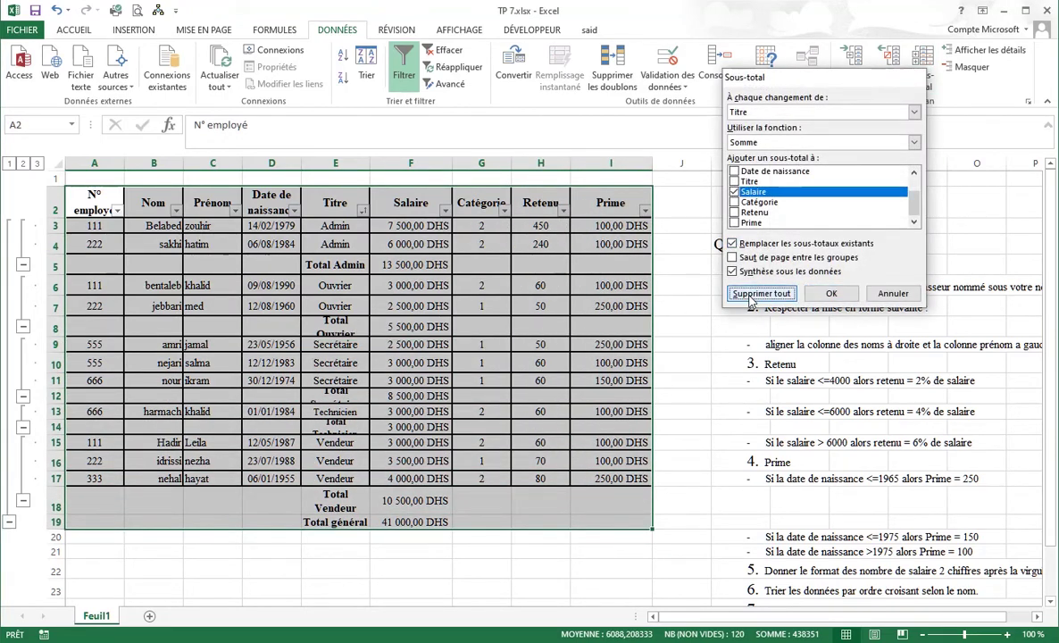
click(760, 294)
click(63, 212)
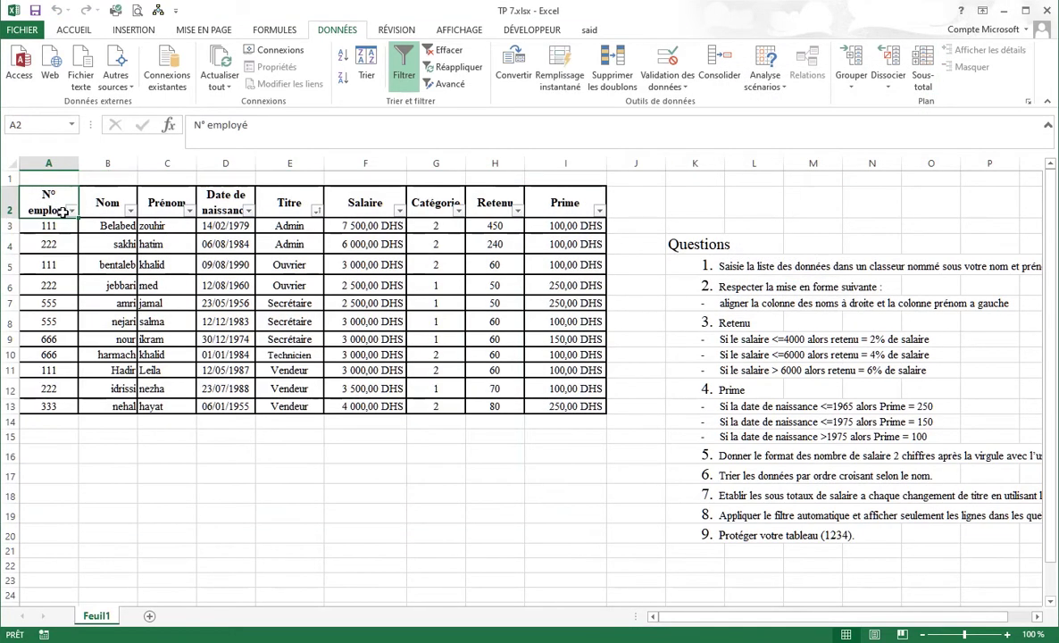
Sort the table smallest to largest by N° employé and select it.
click(71, 211)
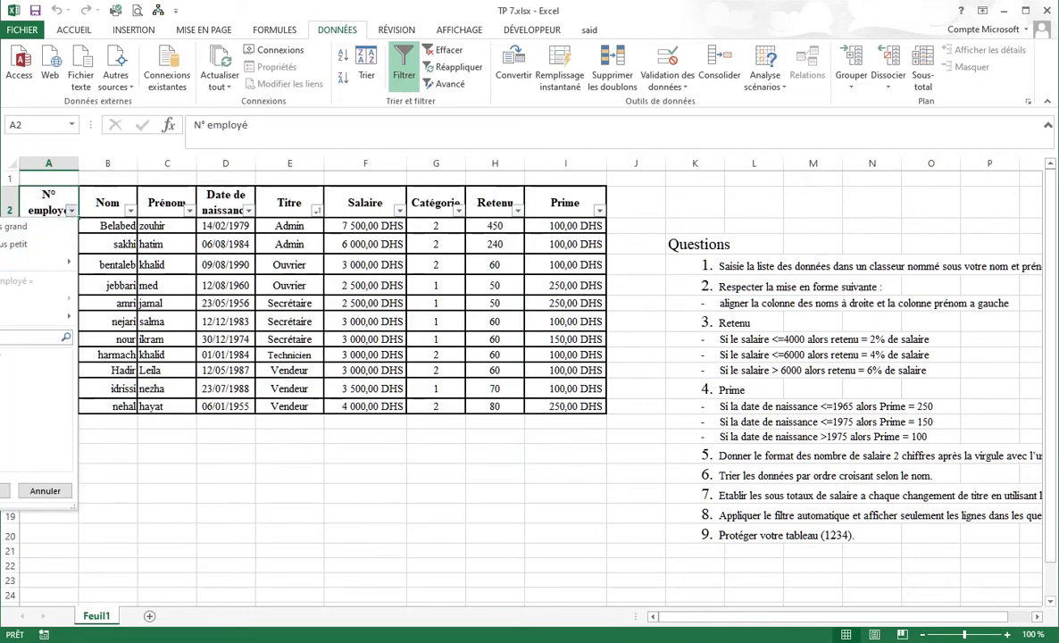
click(43, 227)
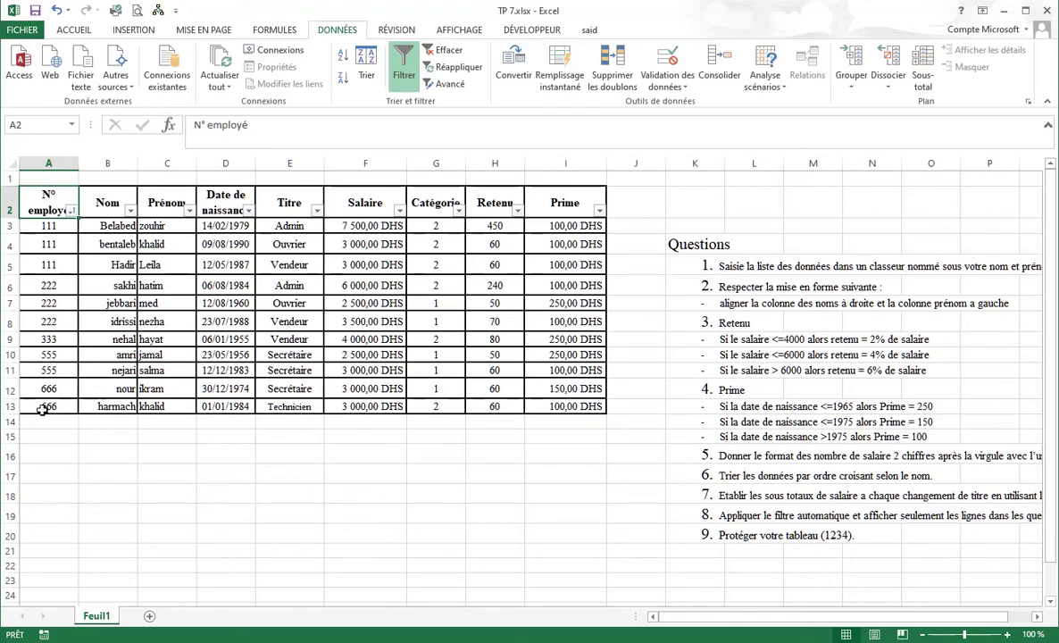
drag(55, 199, 578, 410)
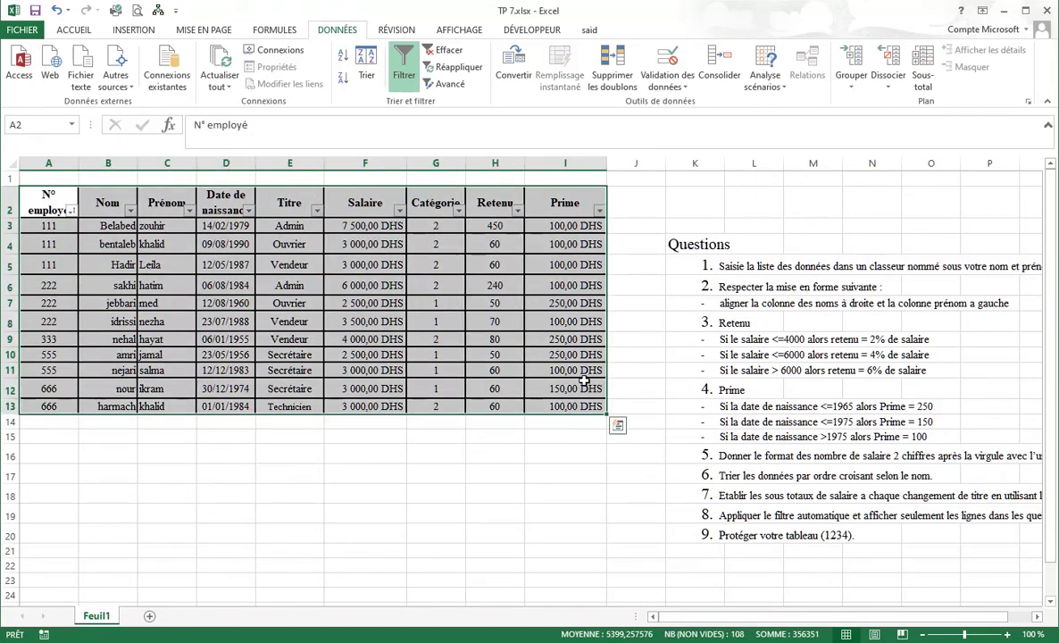
Add Sous-total at each change of N° employé, keeping Somme on Salaire.
click(926, 65)
click(759, 112)
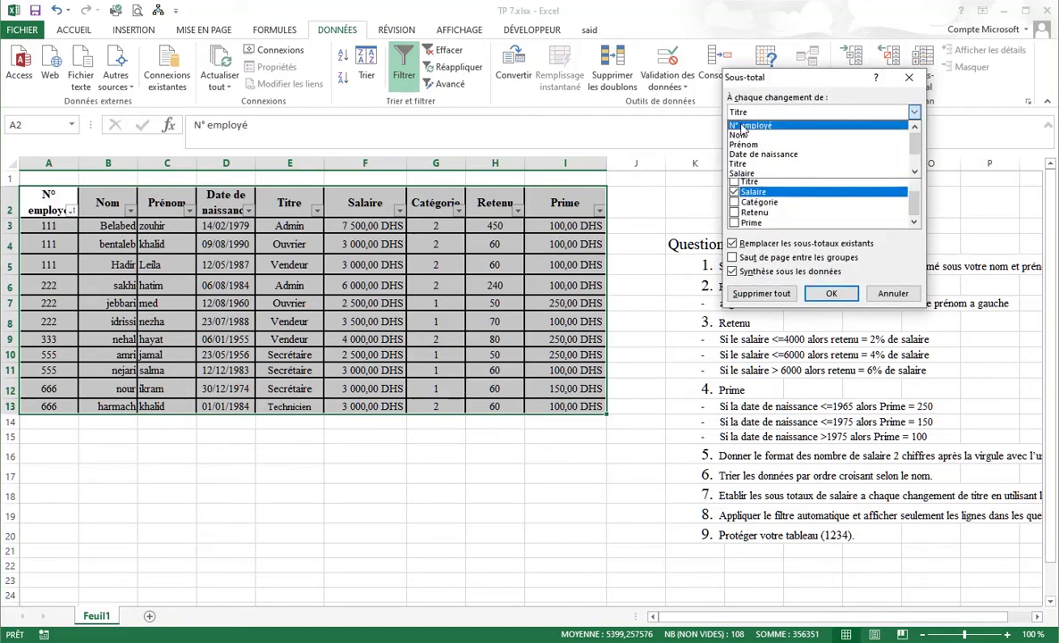
click(758, 126)
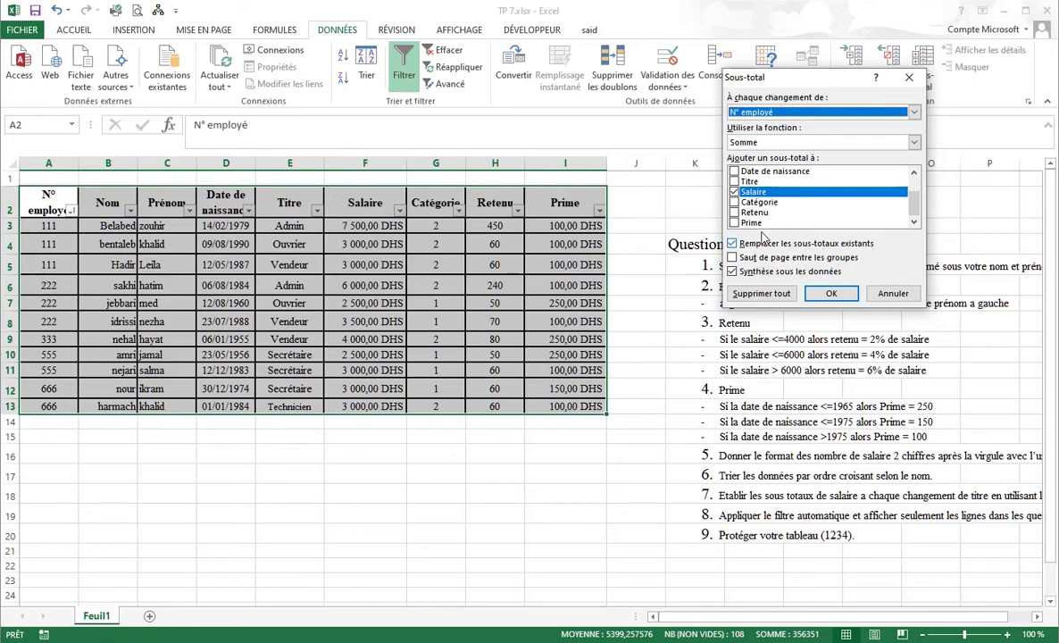
click(831, 294)
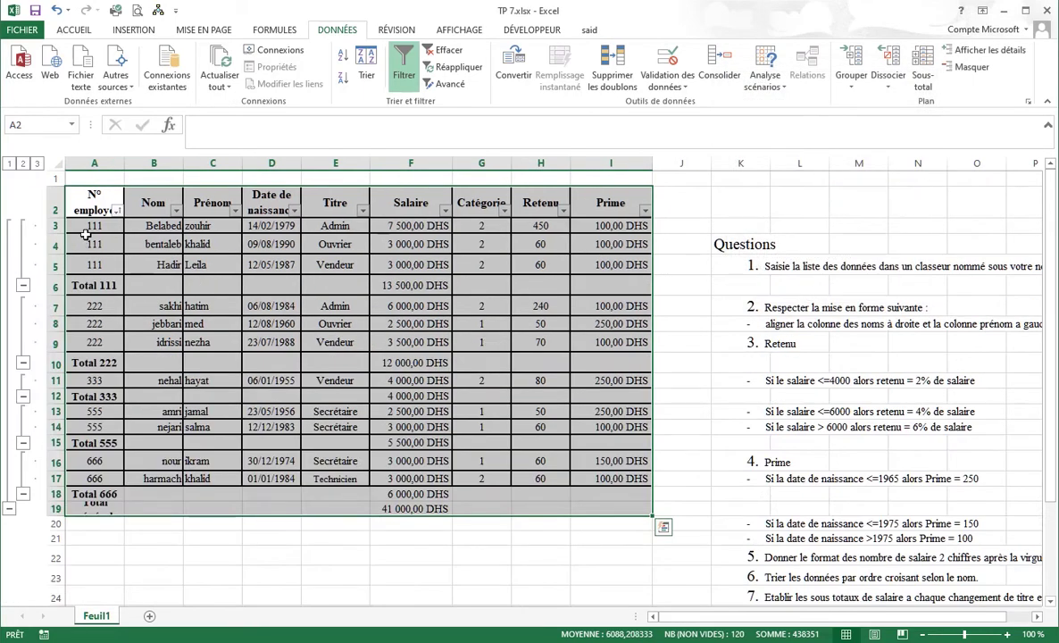
drag(81, 227, 89, 268)
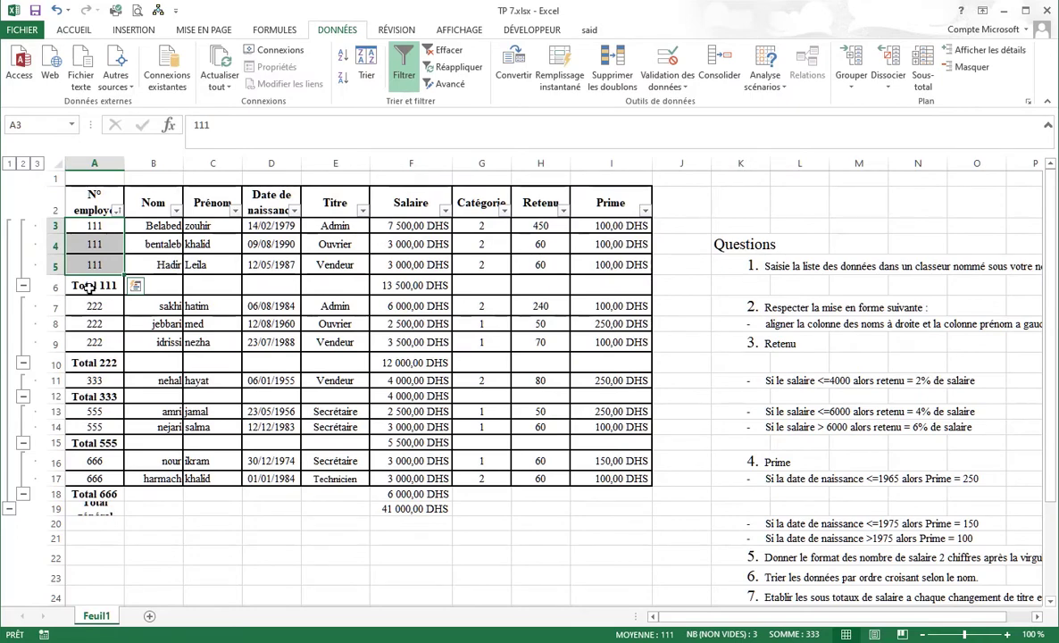
click(90, 305)
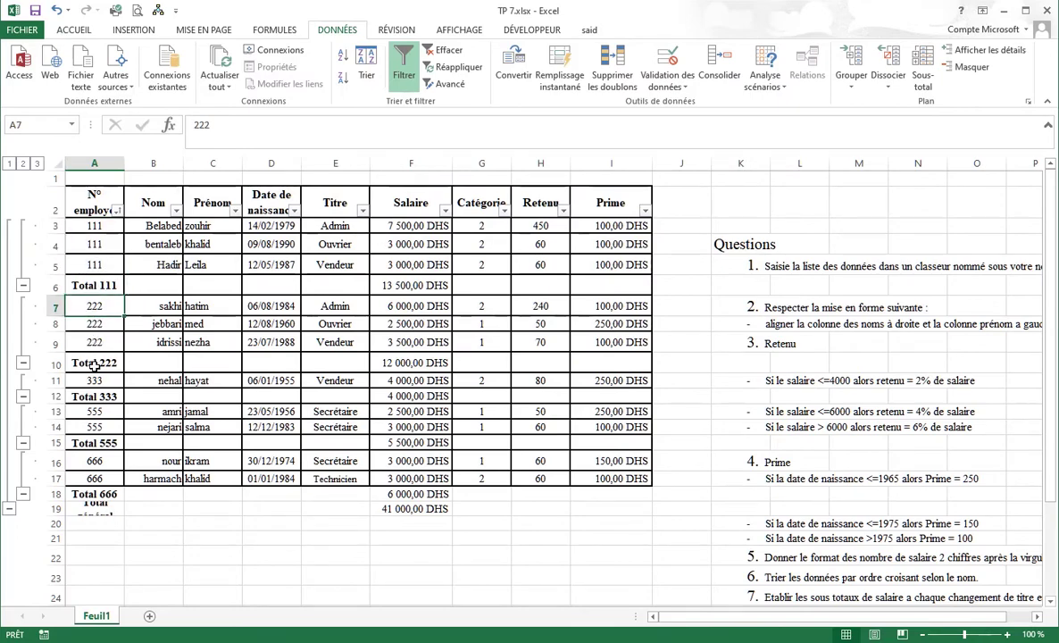
click(93, 365)
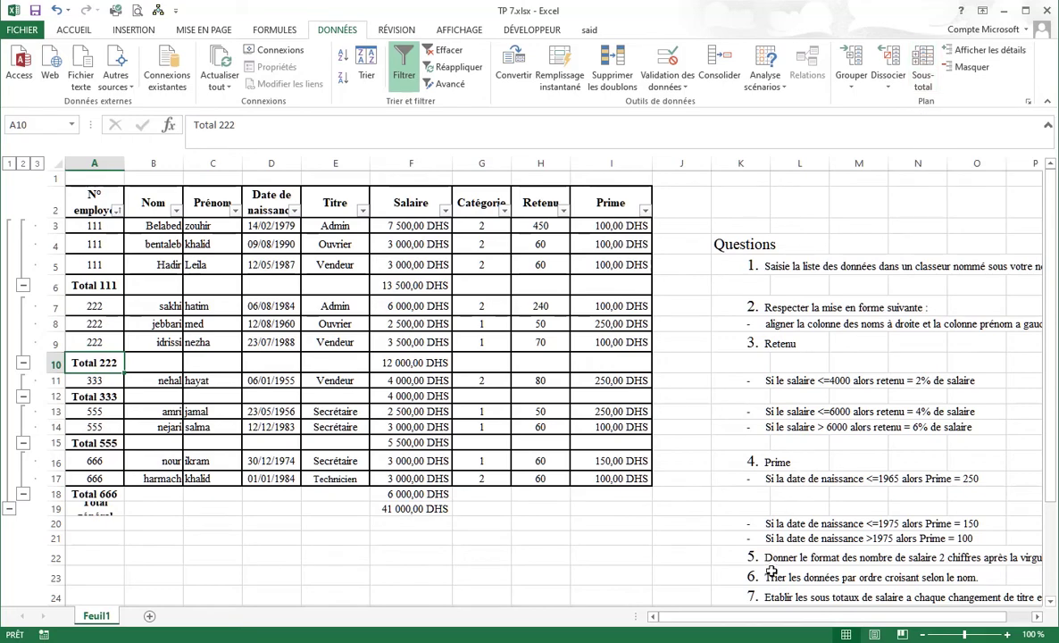
scroll(810, 566, down, 1)
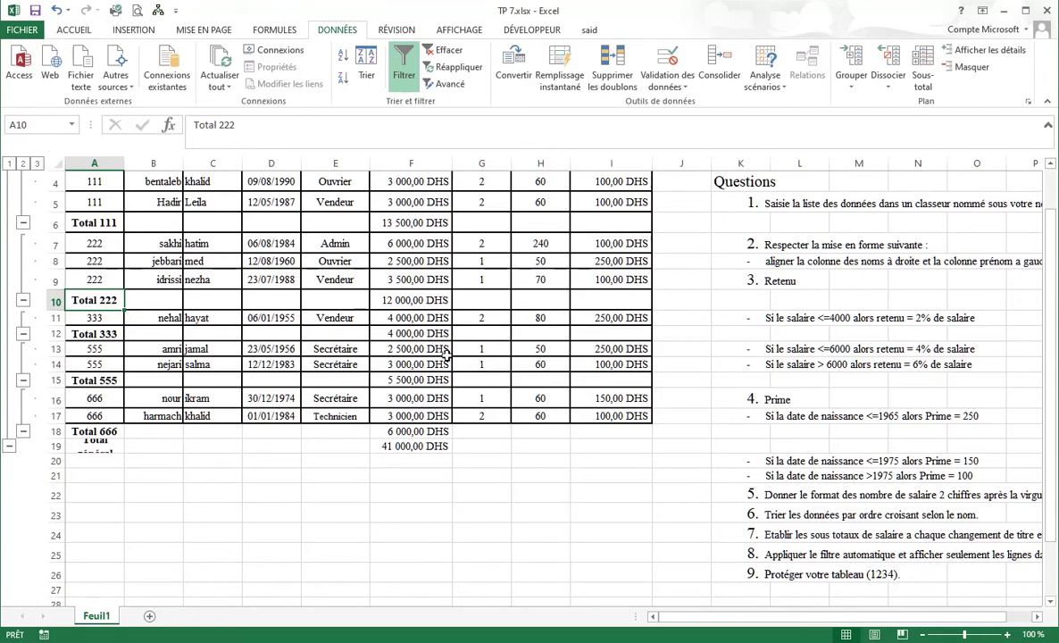
scroll(429, 339, up, 1)
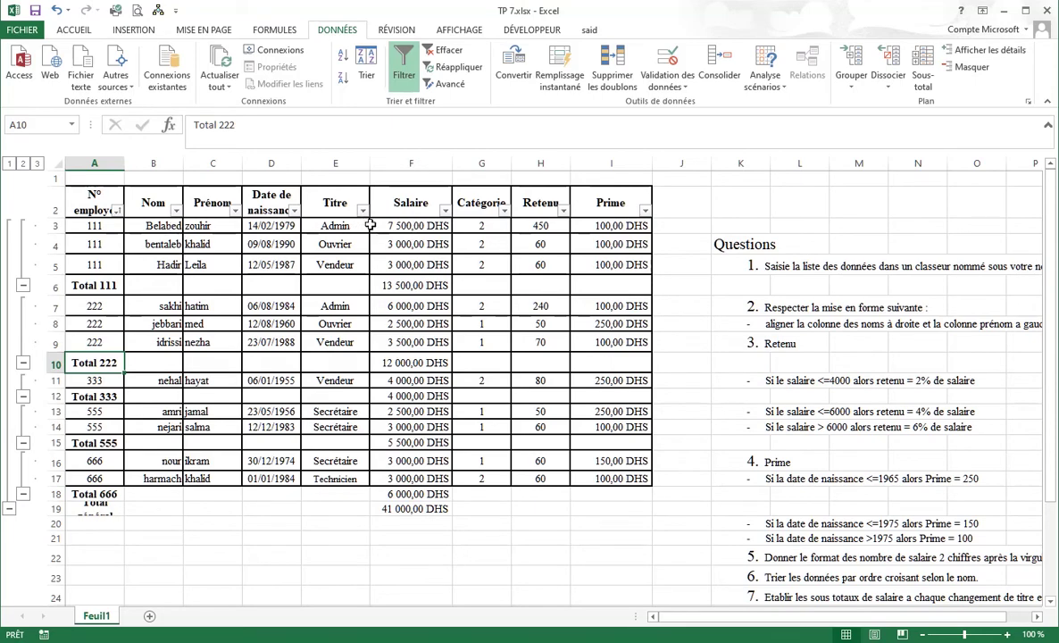
Filter the Salaire column to show only values greater than 3500.
click(445, 211)
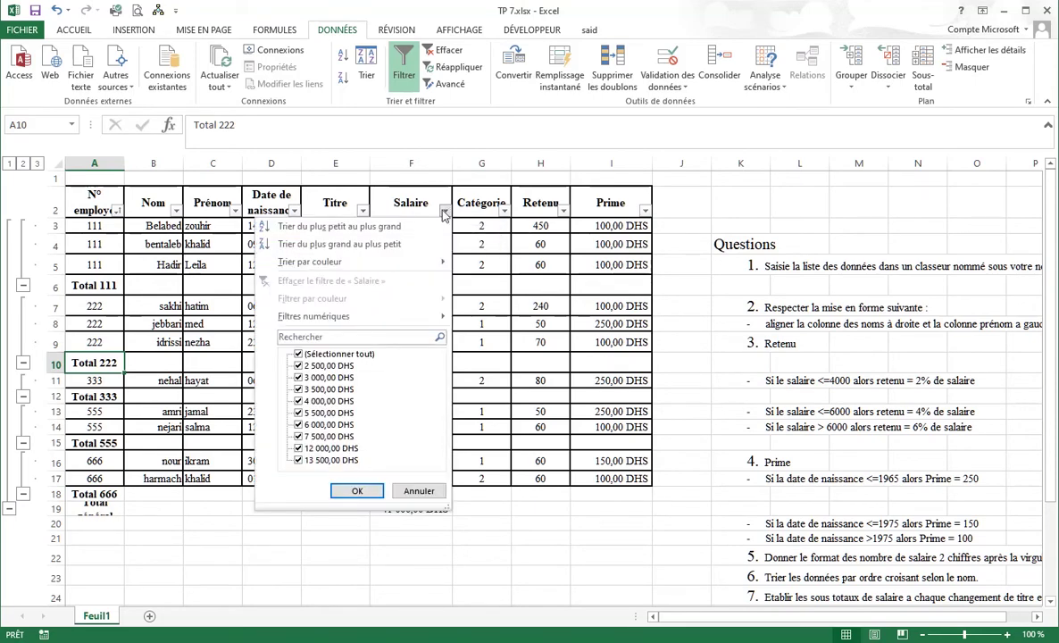
mouse_move(304, 315)
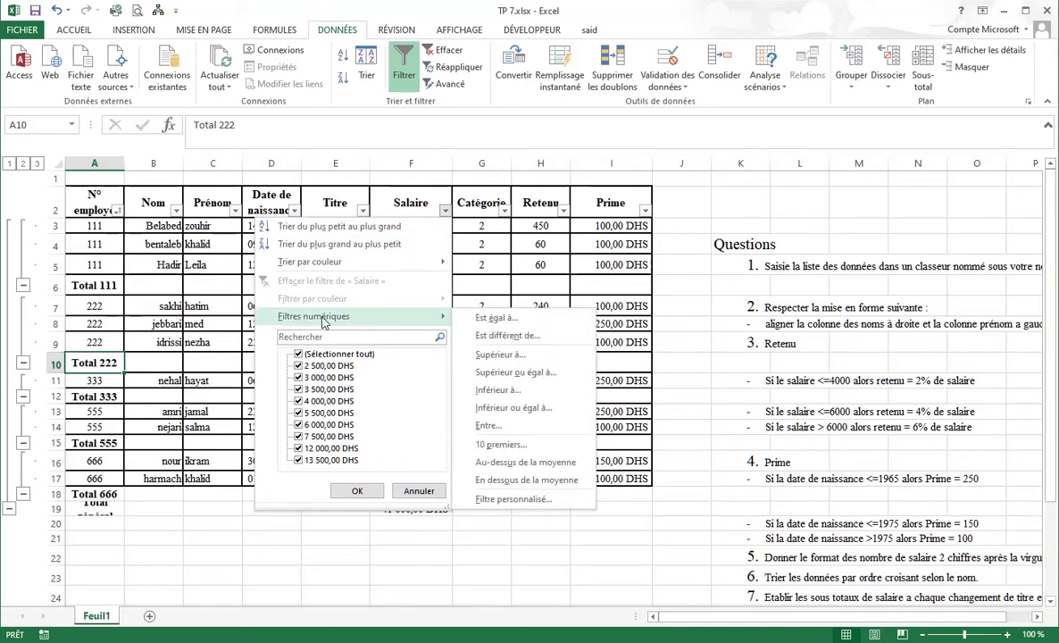
click(497, 355)
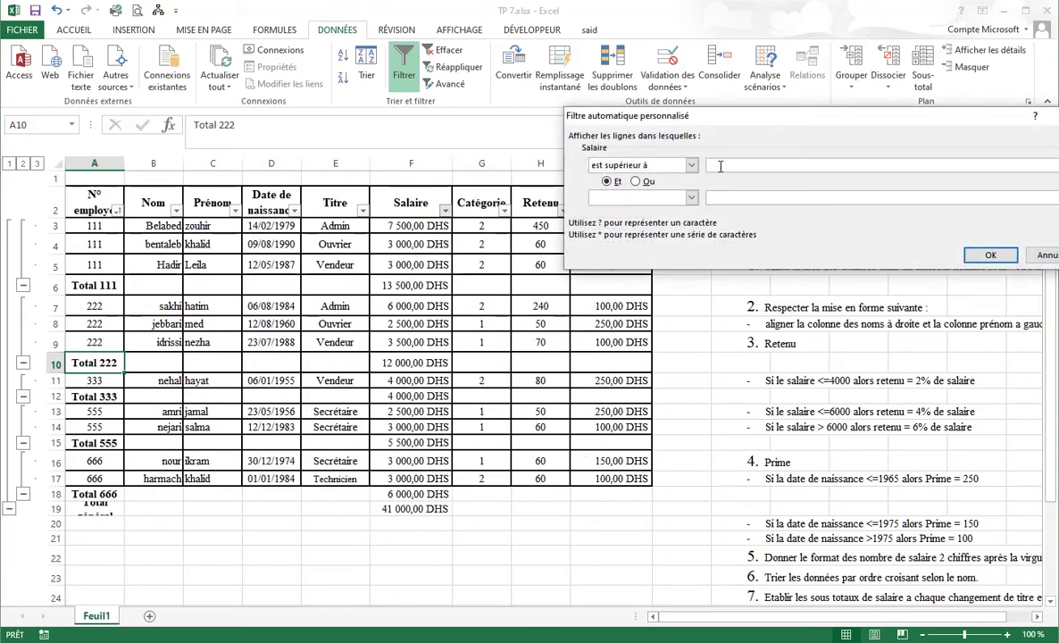
text(3500)
key(Return)
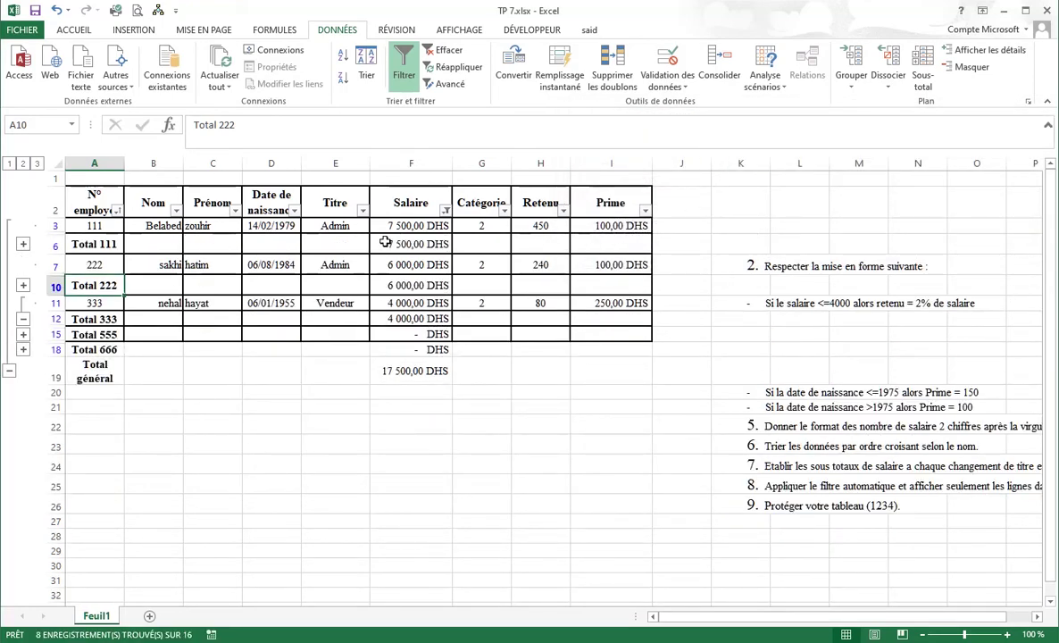
click(373, 227)
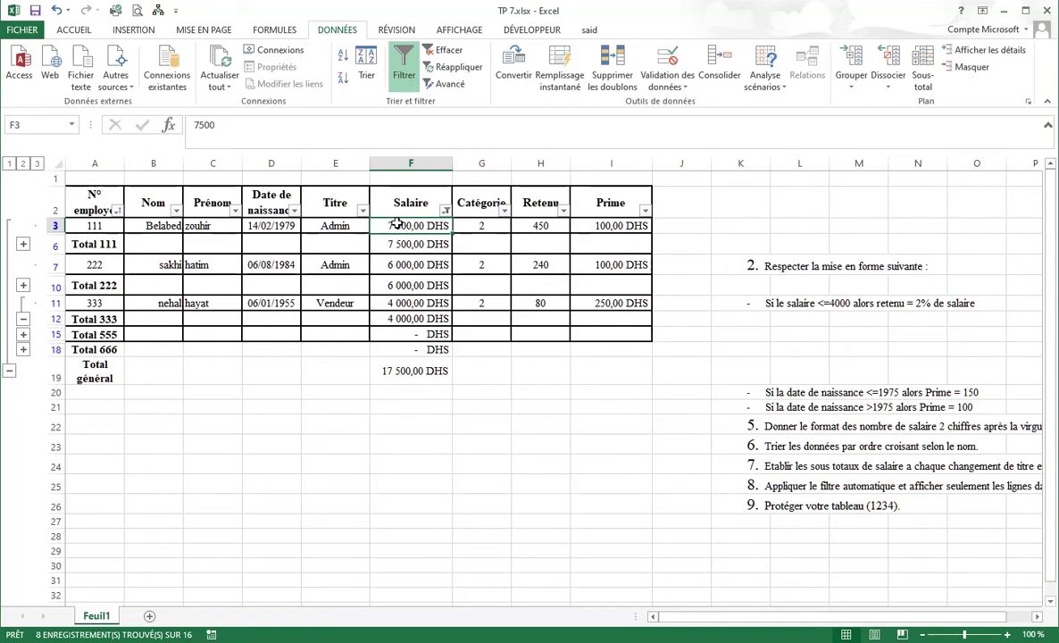
click(389, 316)
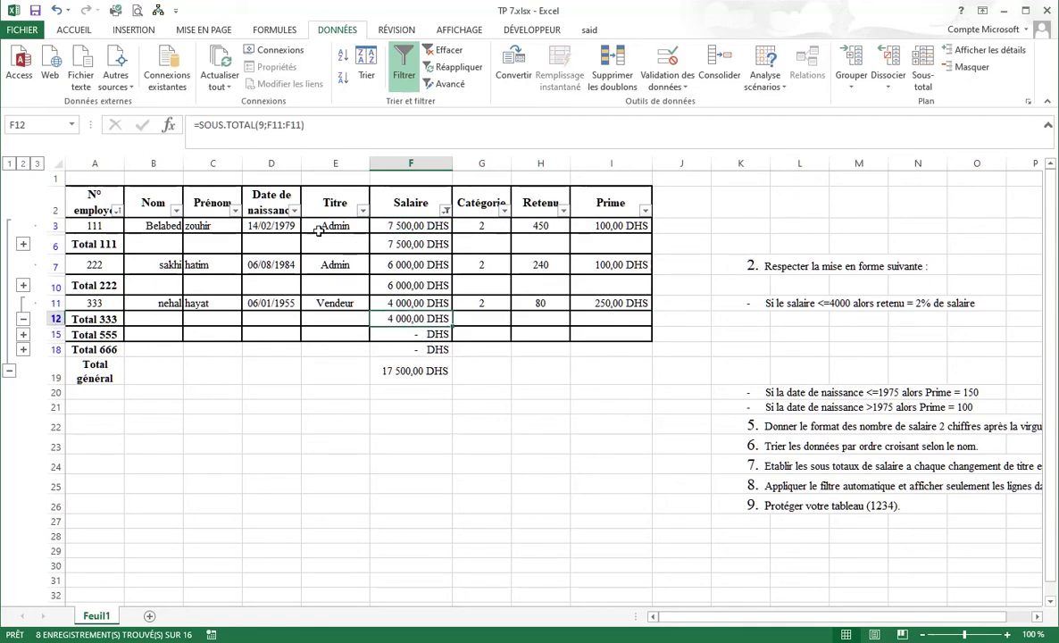
click(294, 213)
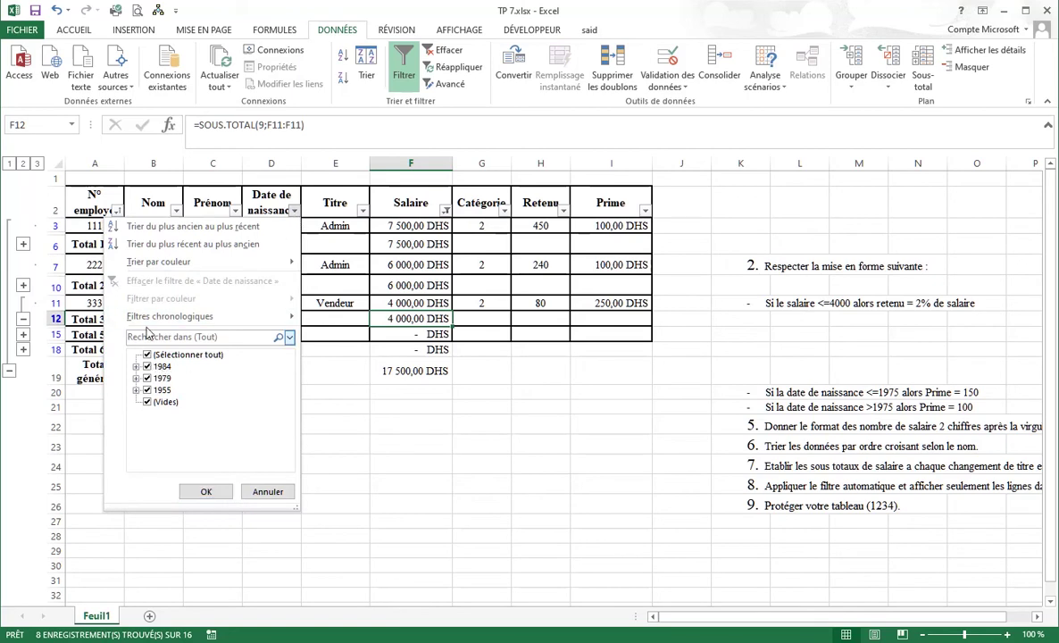
mouse_move(150, 322)
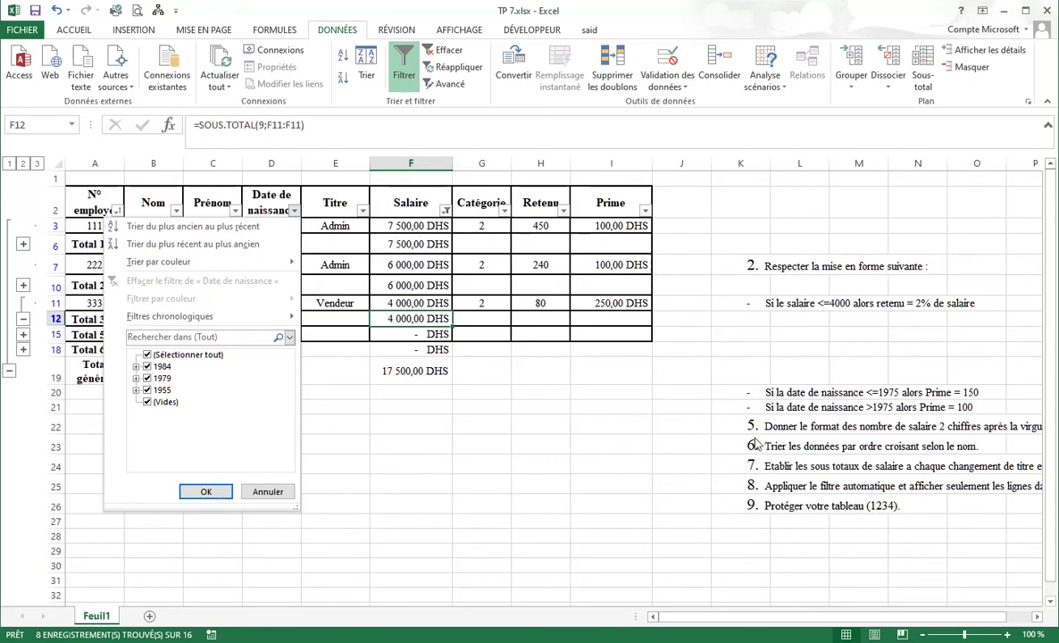
click(782, 505)
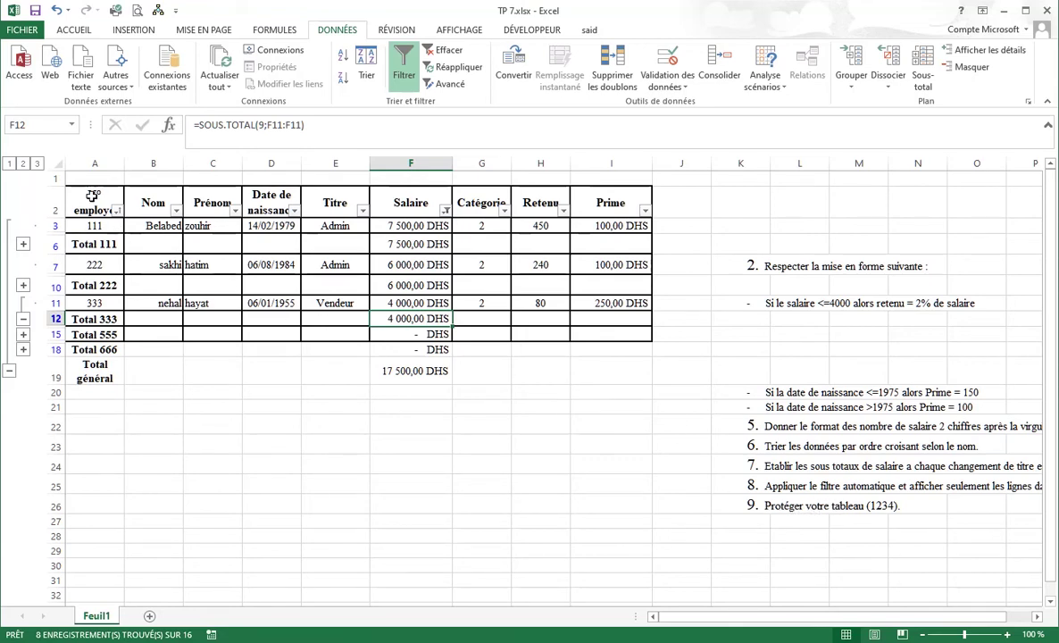
Clear the Salaire filter by ticking (Sélectionner tout).
click(445, 210)
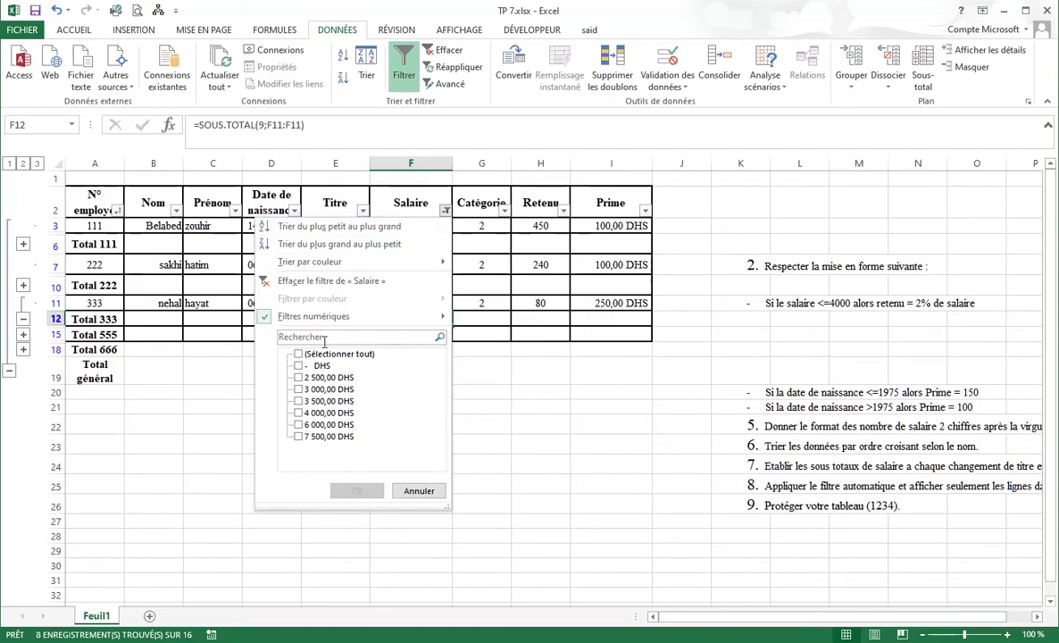
click(300, 355)
click(357, 490)
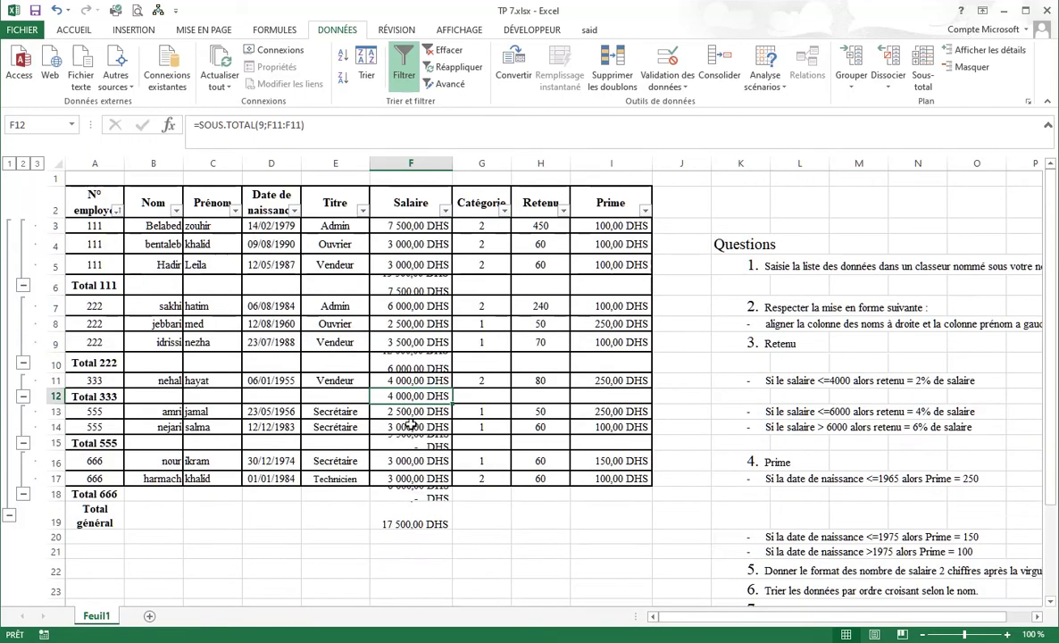
Select A2:I19 and remove all subtotals with Supprimer tout.
drag(94, 199, 614, 514)
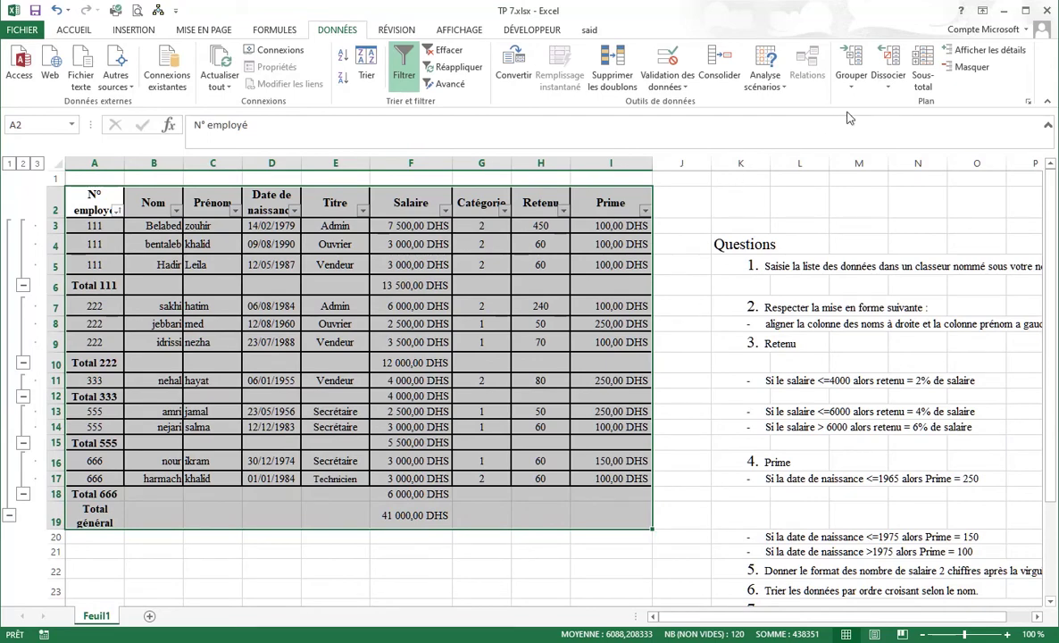
click(923, 72)
click(706, 276)
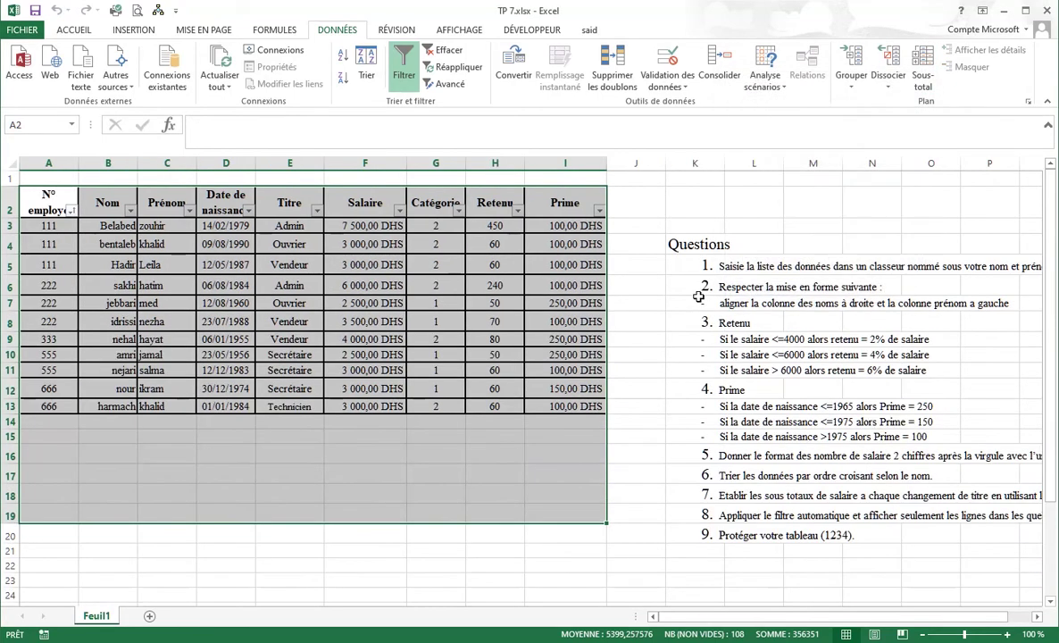
click(117, 201)
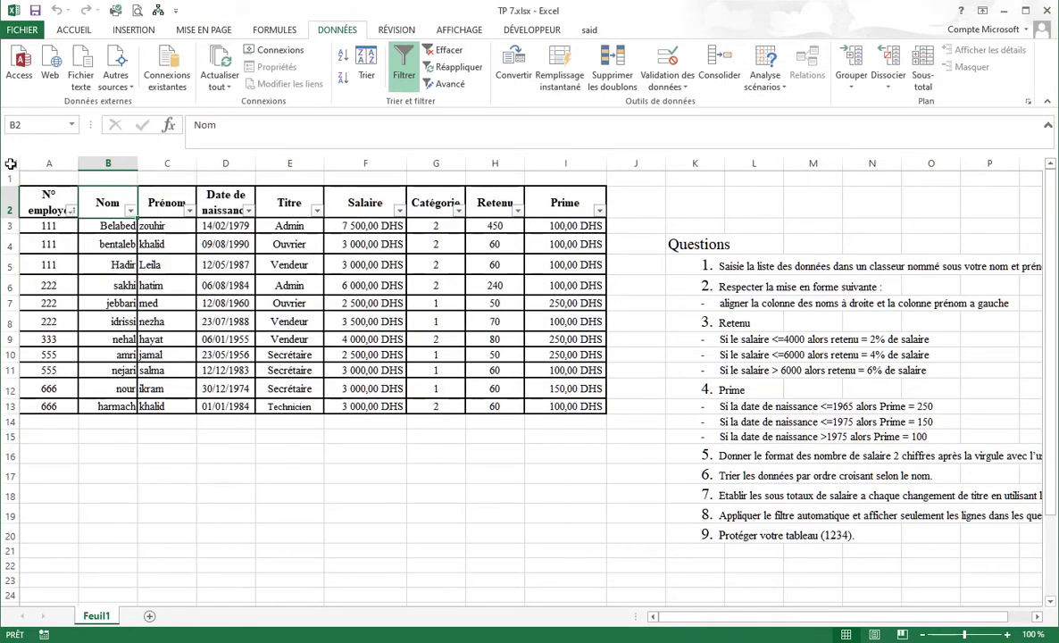
Unlock every cell on the sheet by clearing Verrouillée in Format de cellule > Protection.
click(10, 164)
right_click(123, 232)
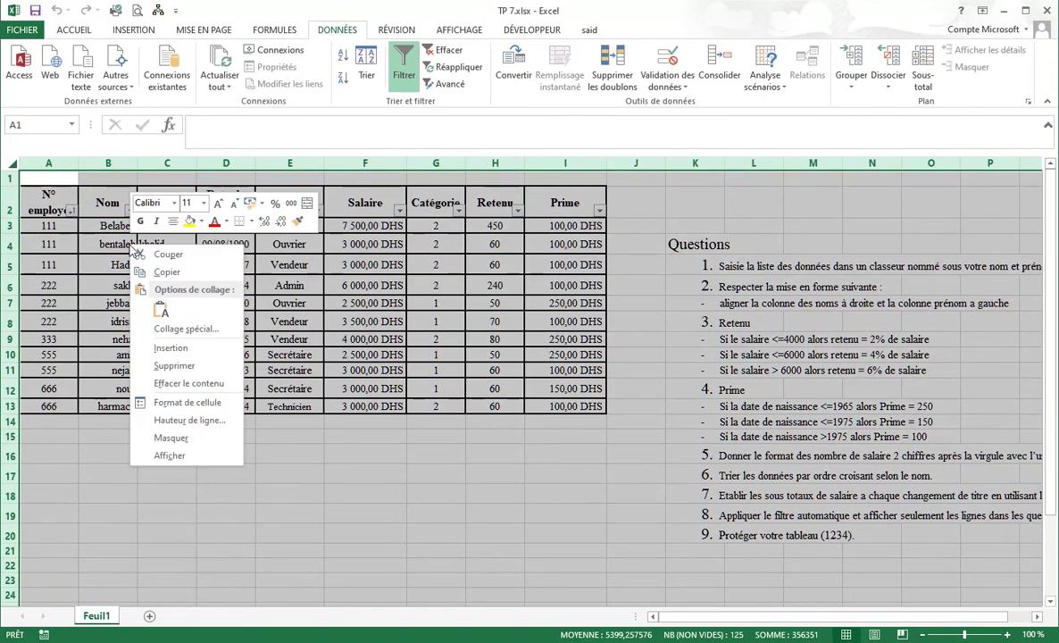
click(187, 402)
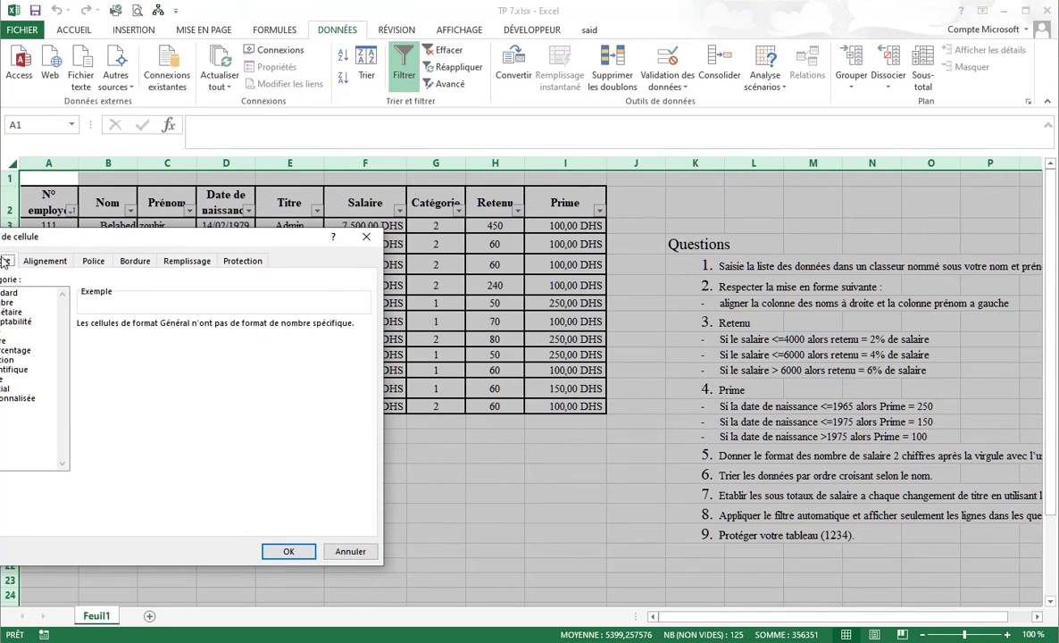
click(242, 260)
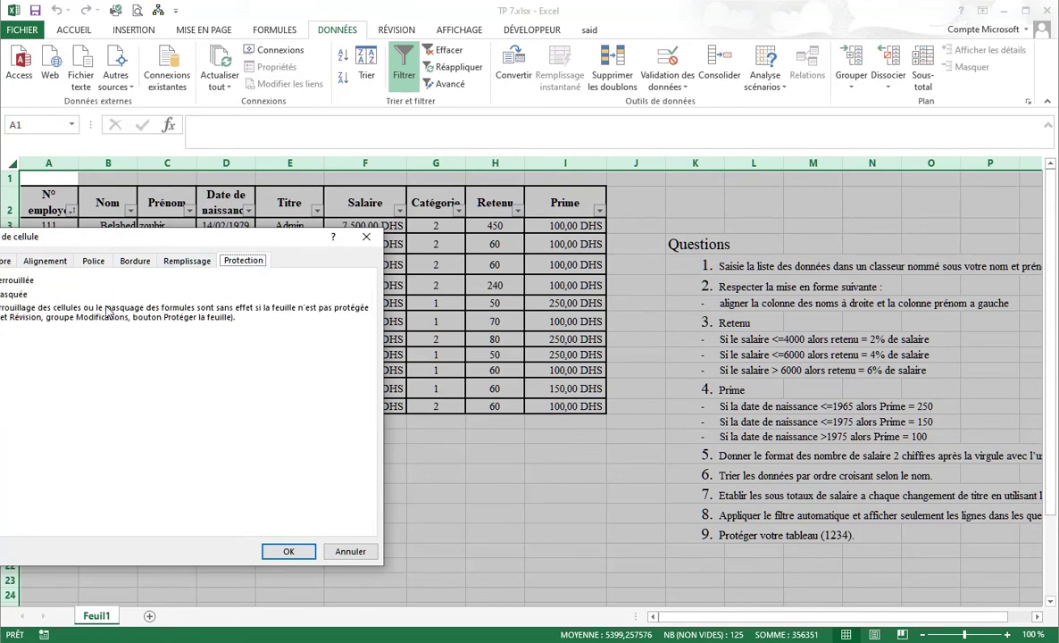
key(Tab)
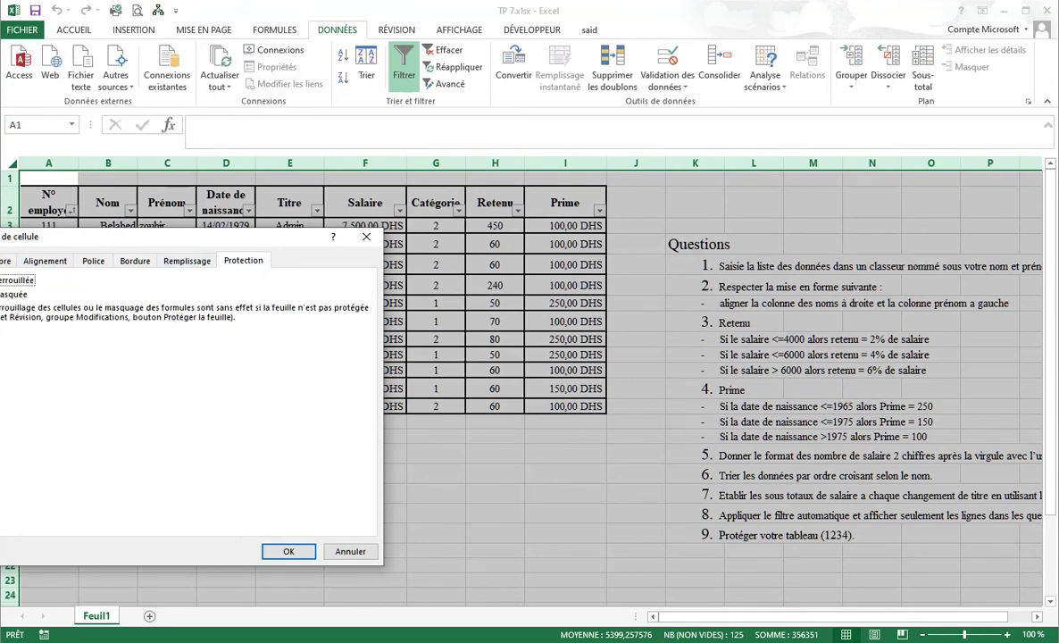
click(279, 552)
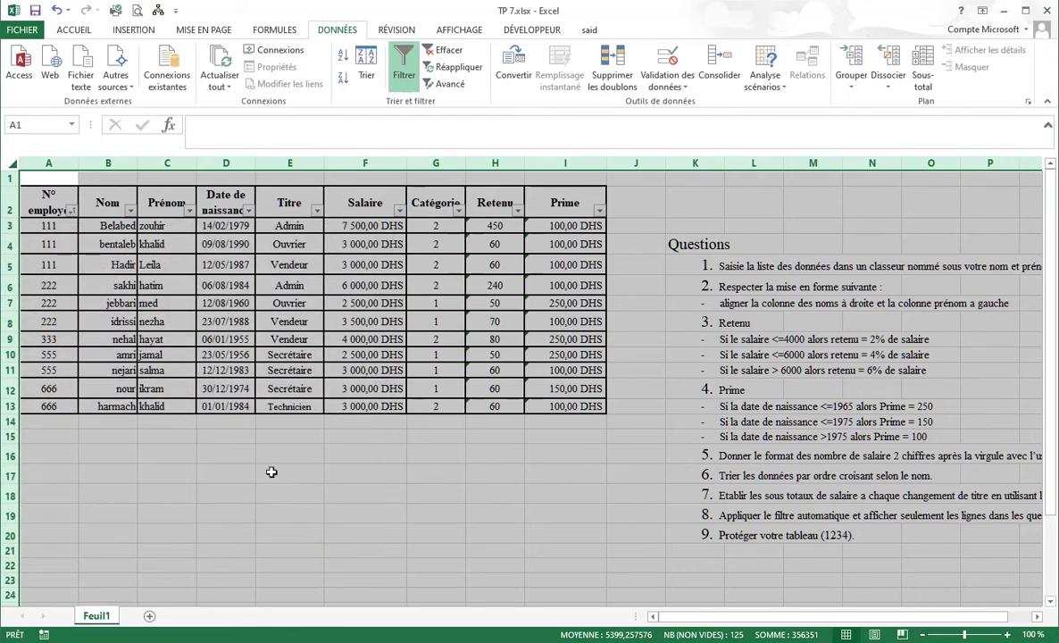
click(83, 202)
Set the employee table A2:I13 back to Verrouillée.
drag(49, 203, 569, 407)
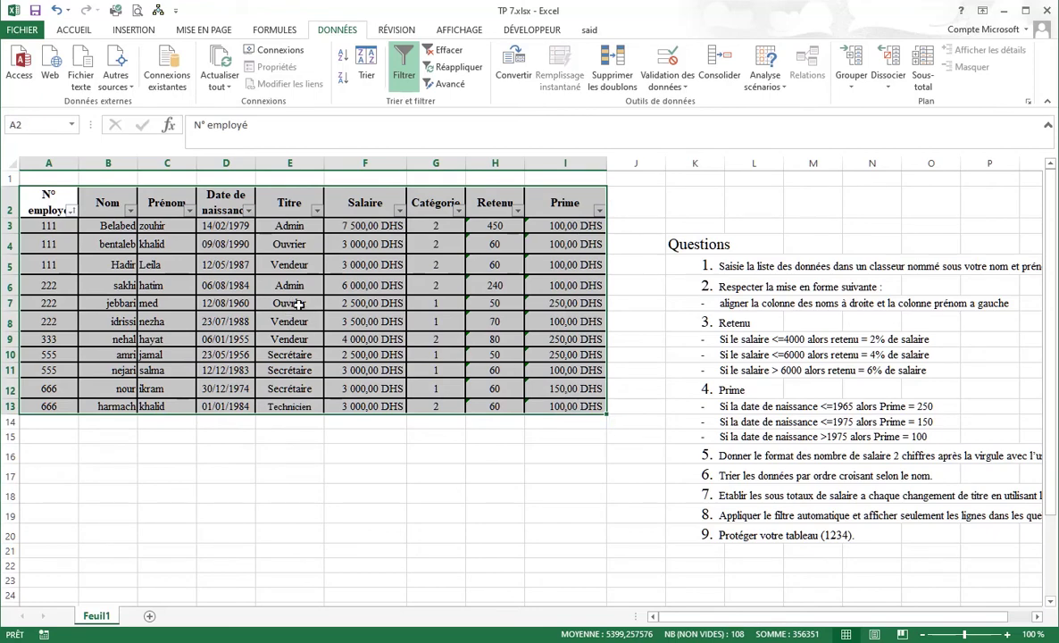
right_click(303, 309)
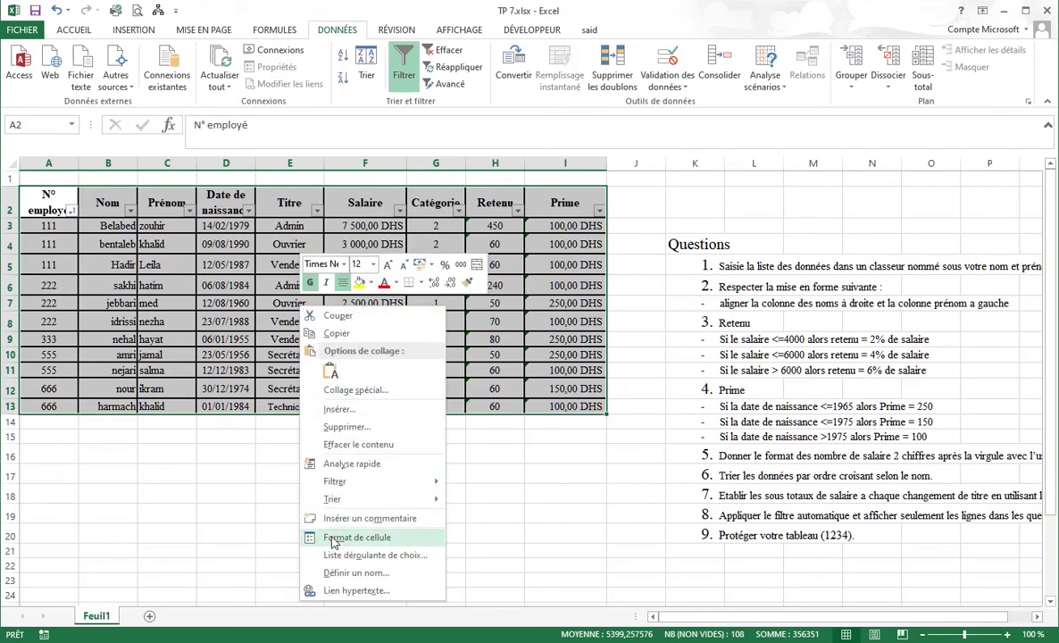
click(334, 538)
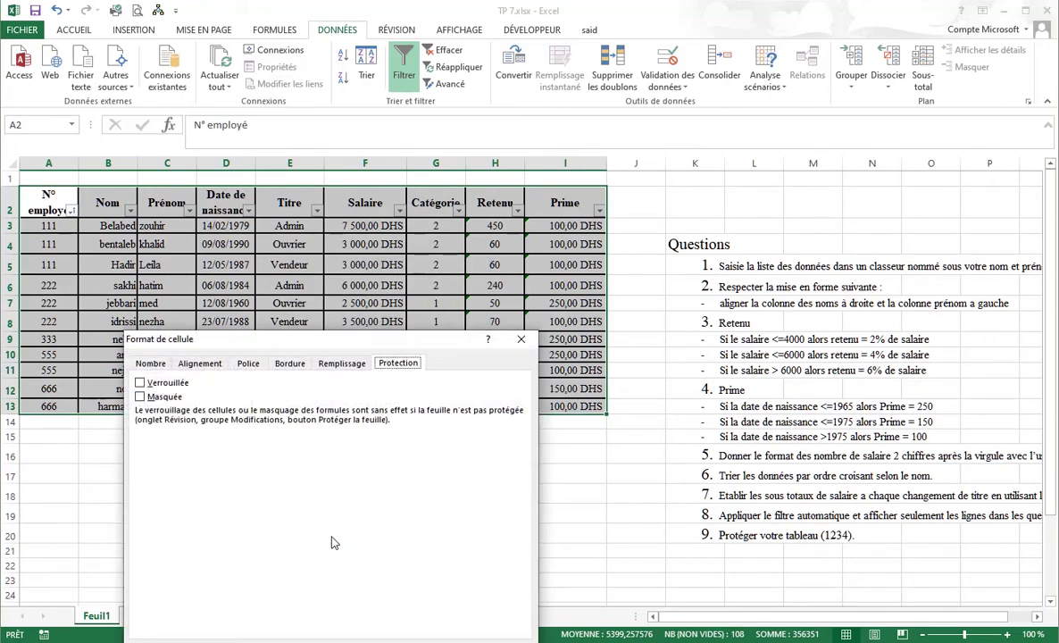
click(140, 382)
key(Return)
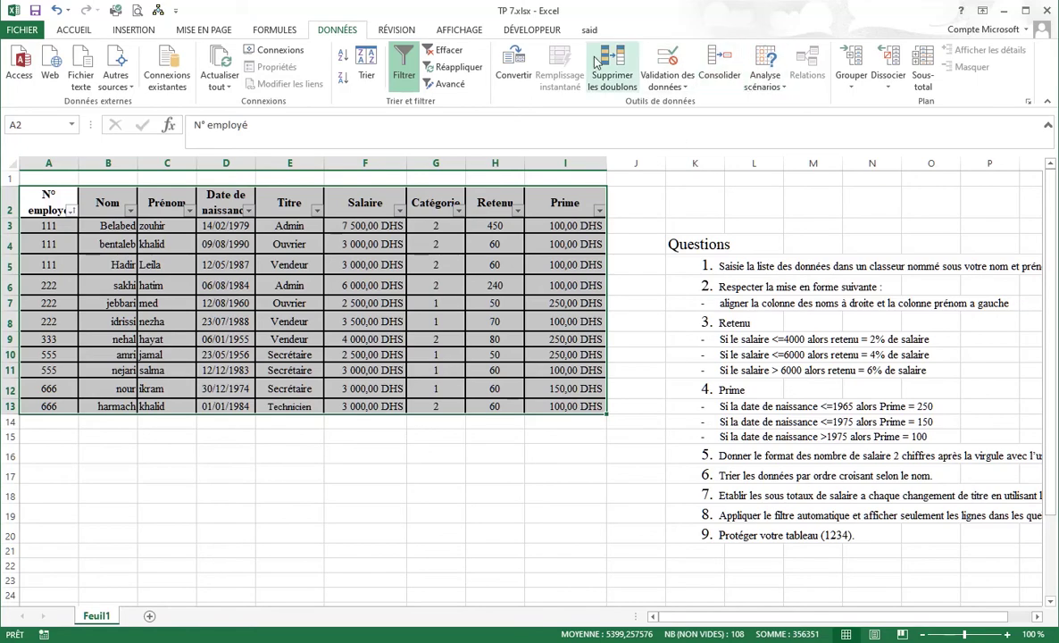
Protect Feuil1 with a password, allowing selection of unlocked cells only.
click(397, 32)
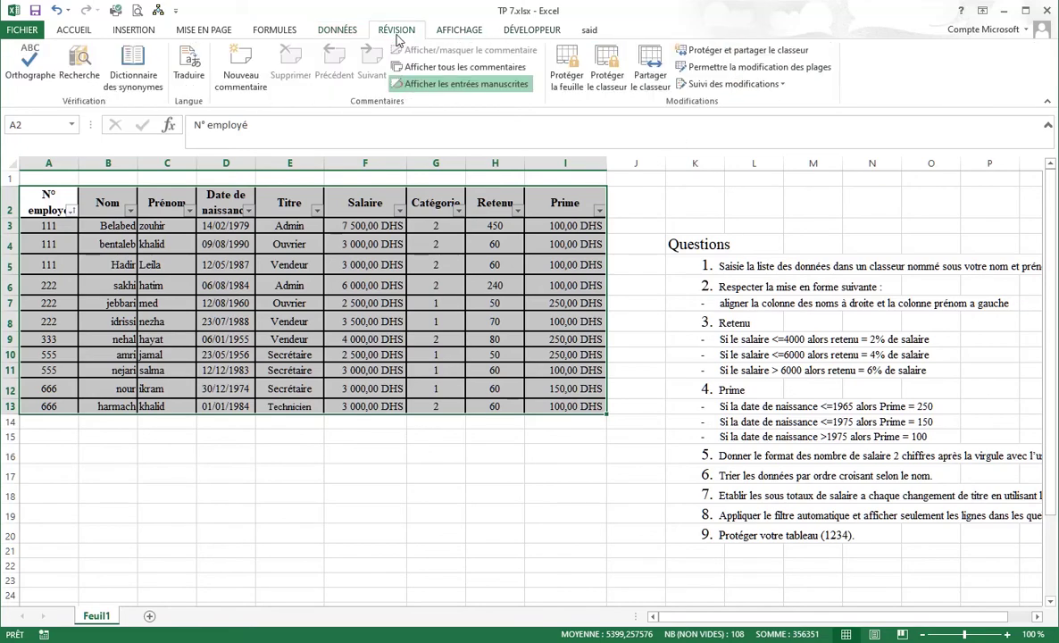
click(567, 75)
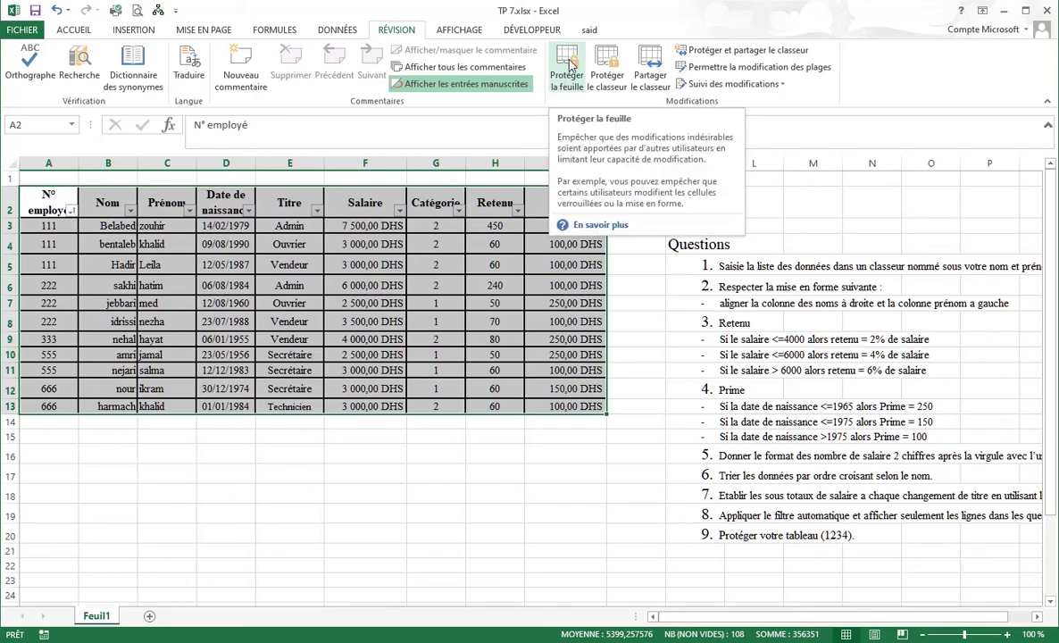
click(566, 75)
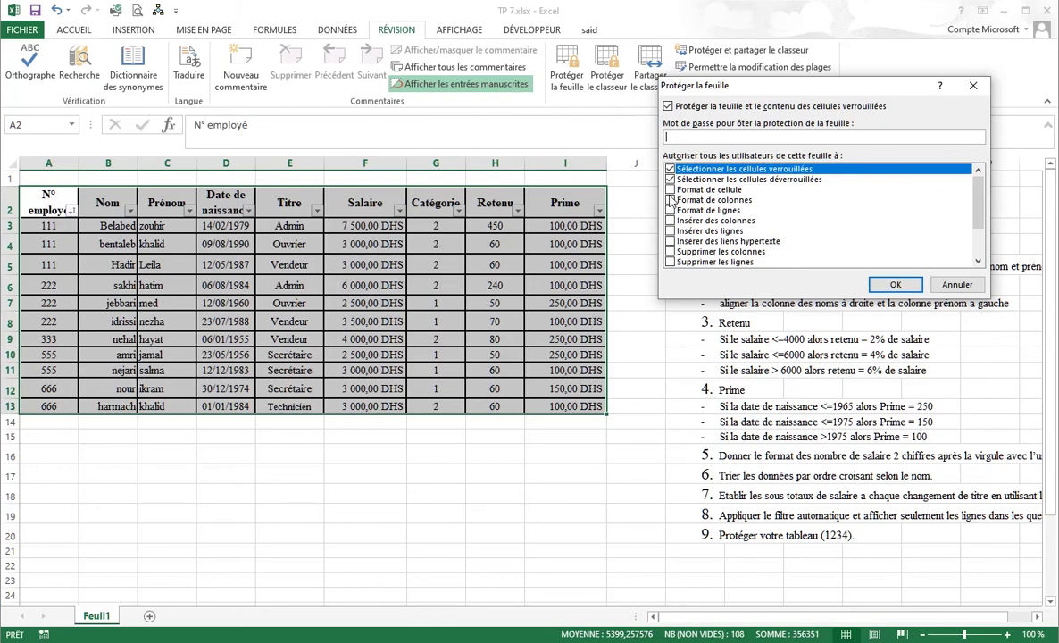
click(670, 169)
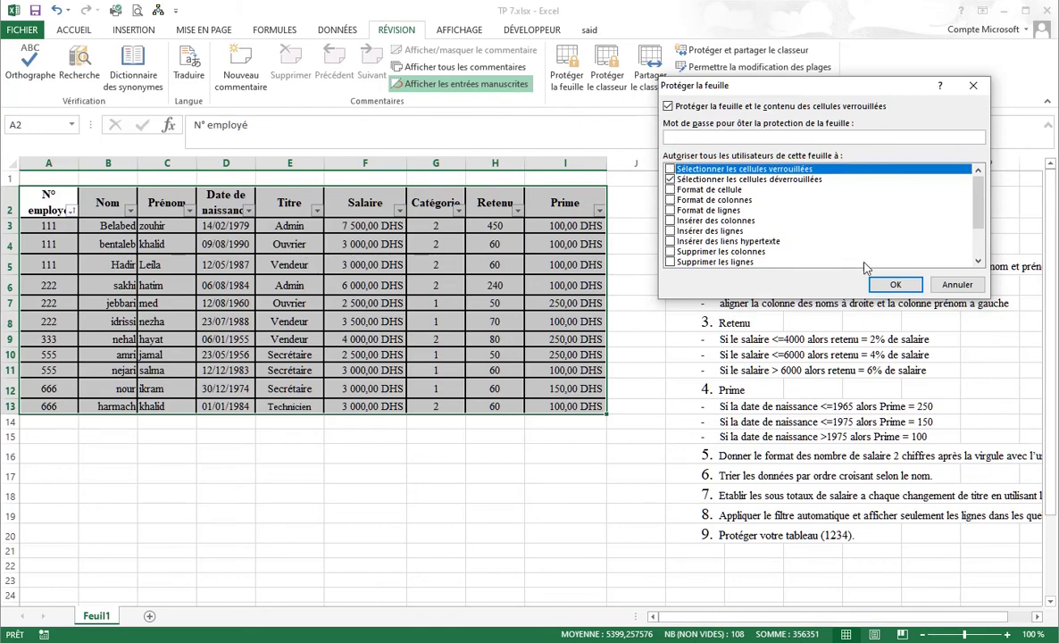
click(786, 136)
text(1234)
key(Return)
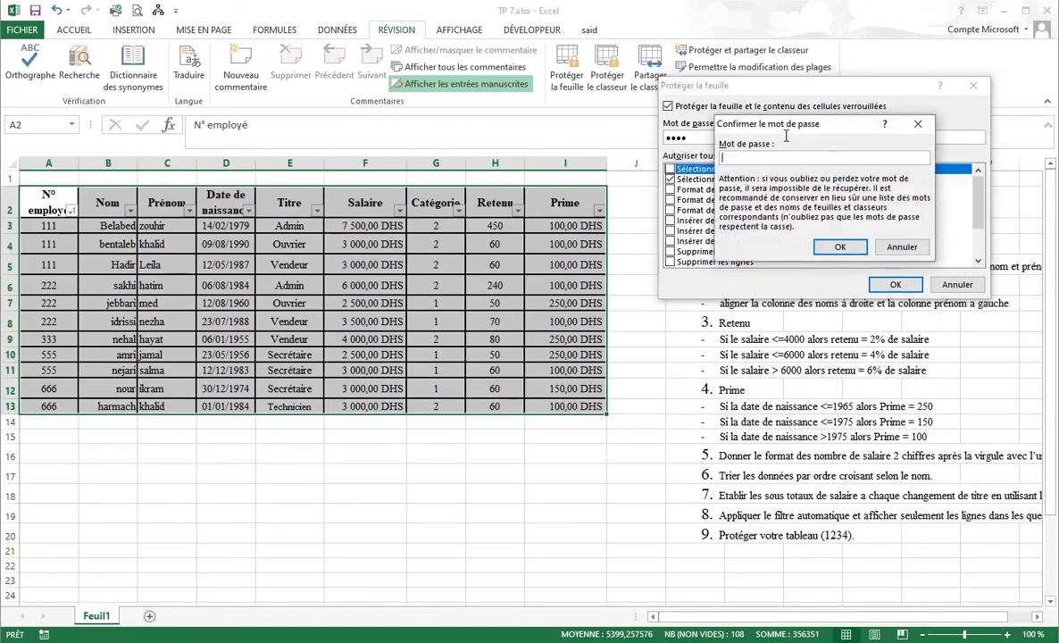
key(Return)
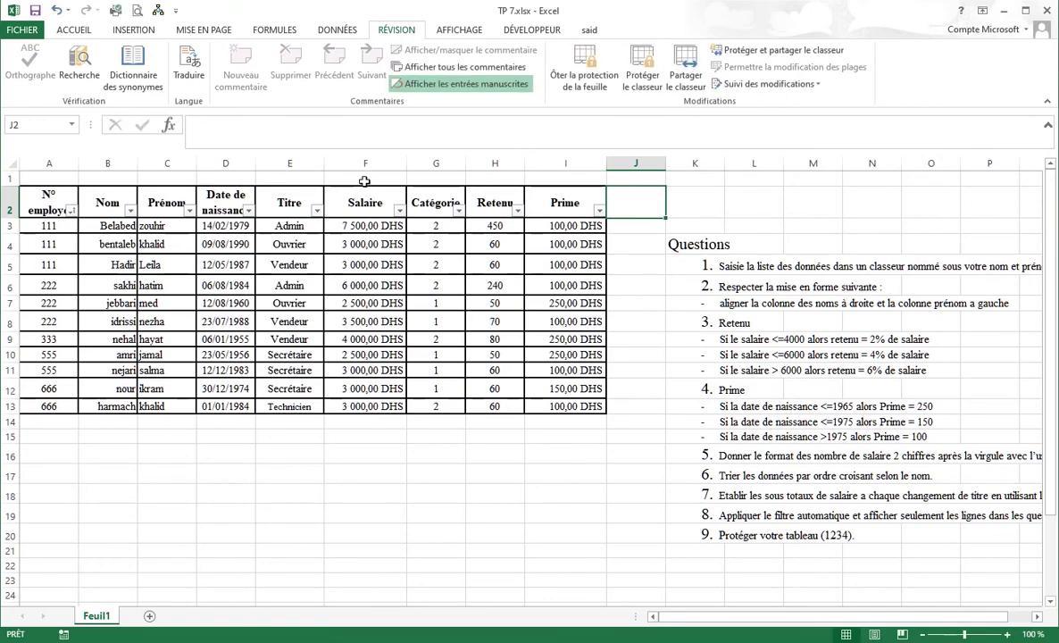
Test the protection by typing 'hjkjhk' into F16 below the Salaire column.
click(364, 180)
click(309, 174)
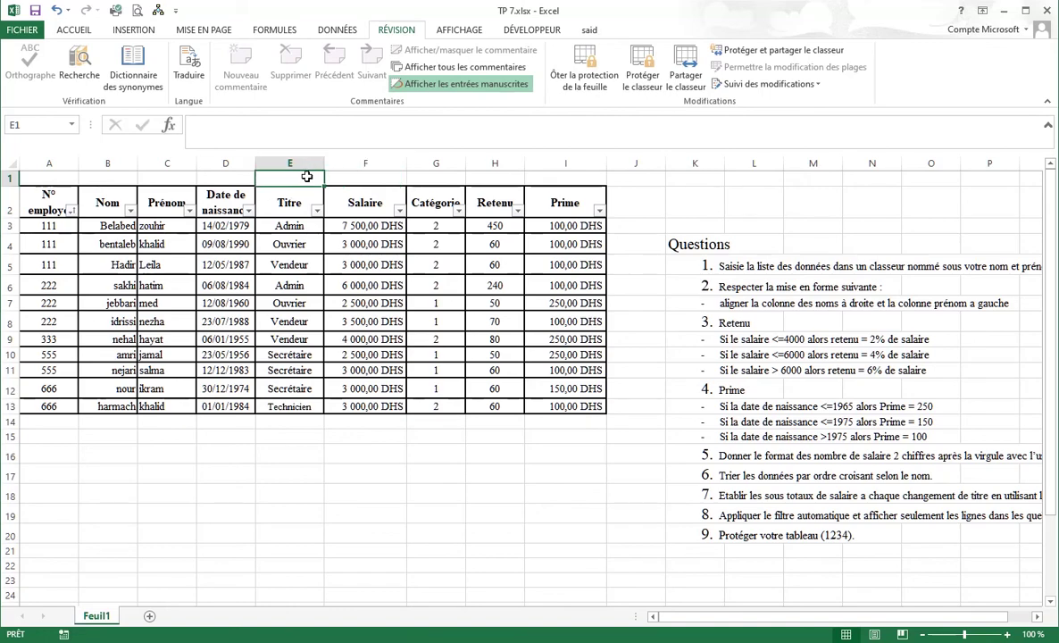
click(362, 425)
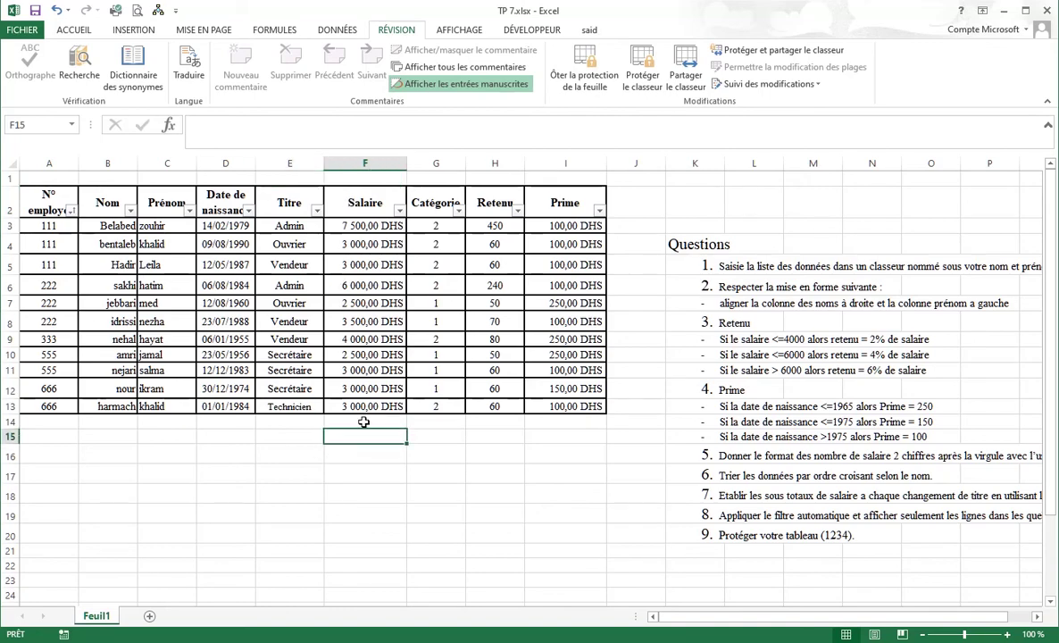
text(hjkjhk)
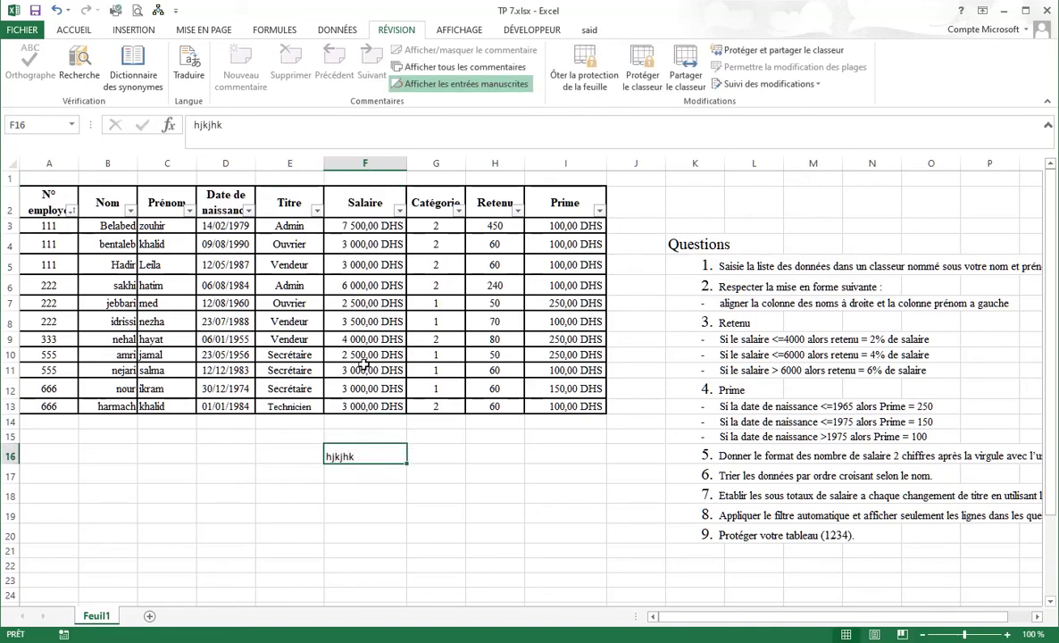
Unprotect the sheet with its password, delete the F16 test text, and open File Informations.
click(580, 69)
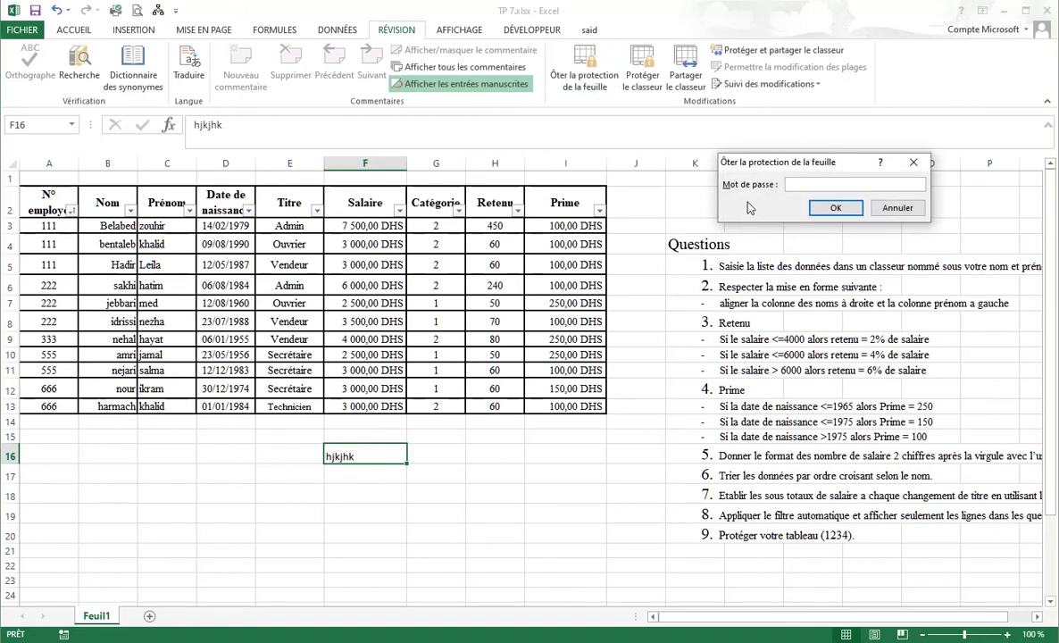
key(Return)
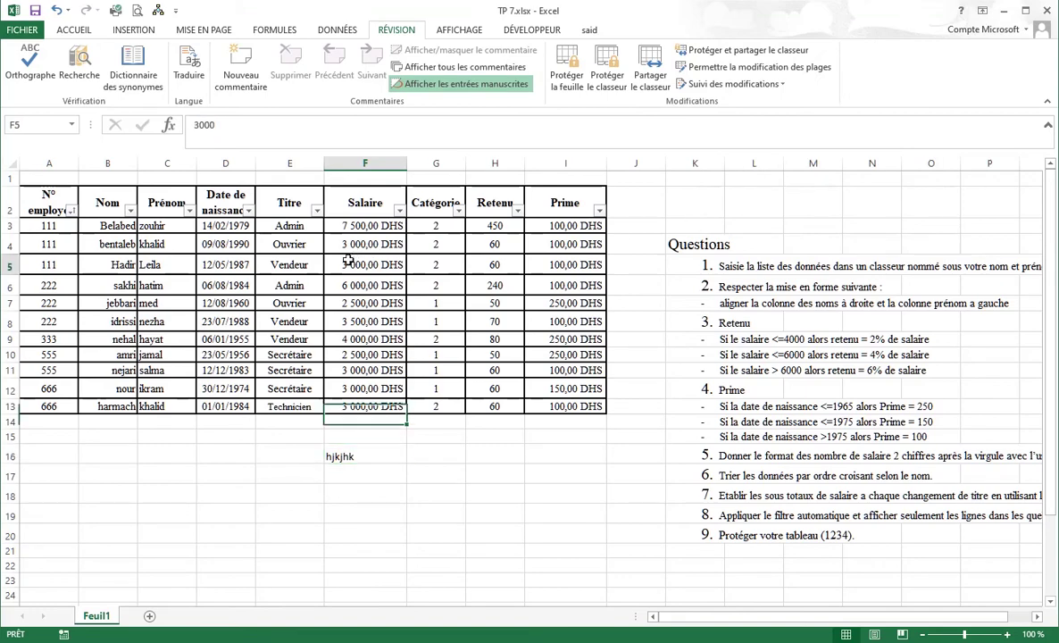
key(Delete)
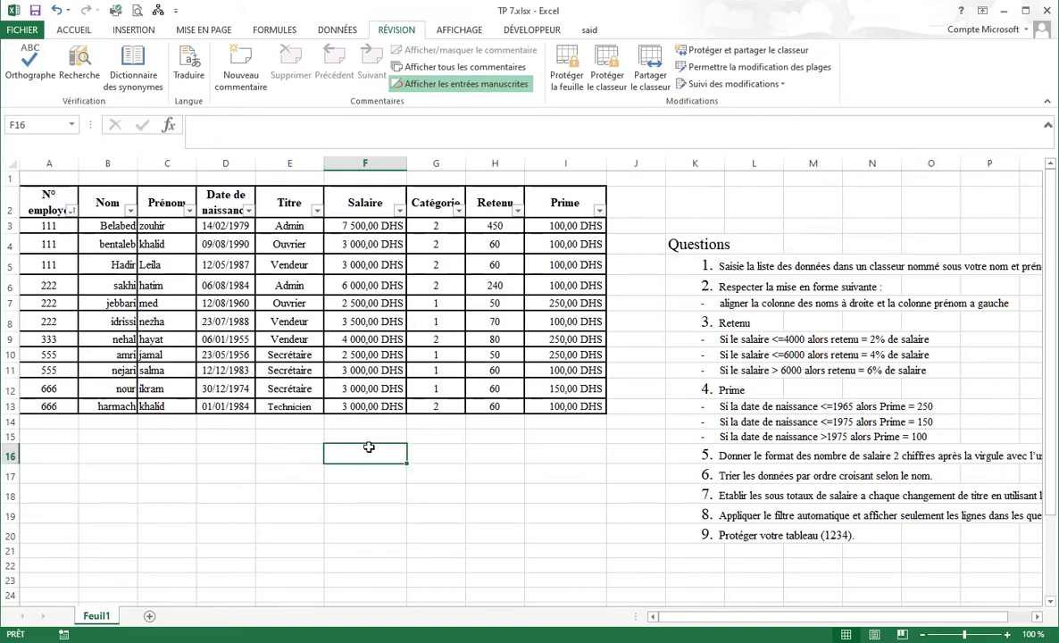
click(27, 30)
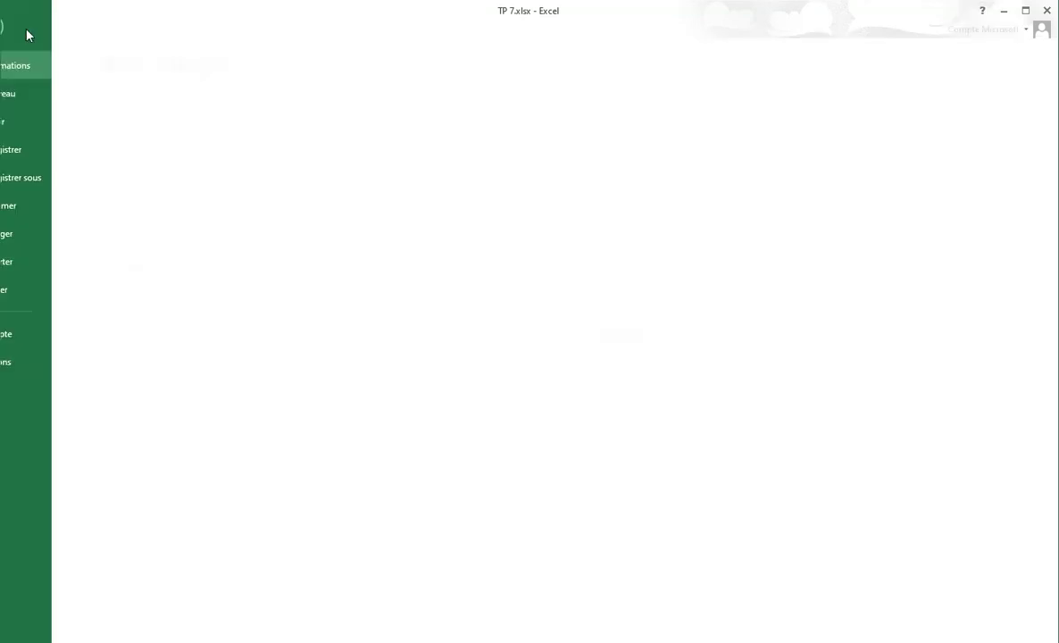
Remove the workbook's existing encryption password via Protéger le classeur > Chiffrer avec mot de passe.
click(190, 183)
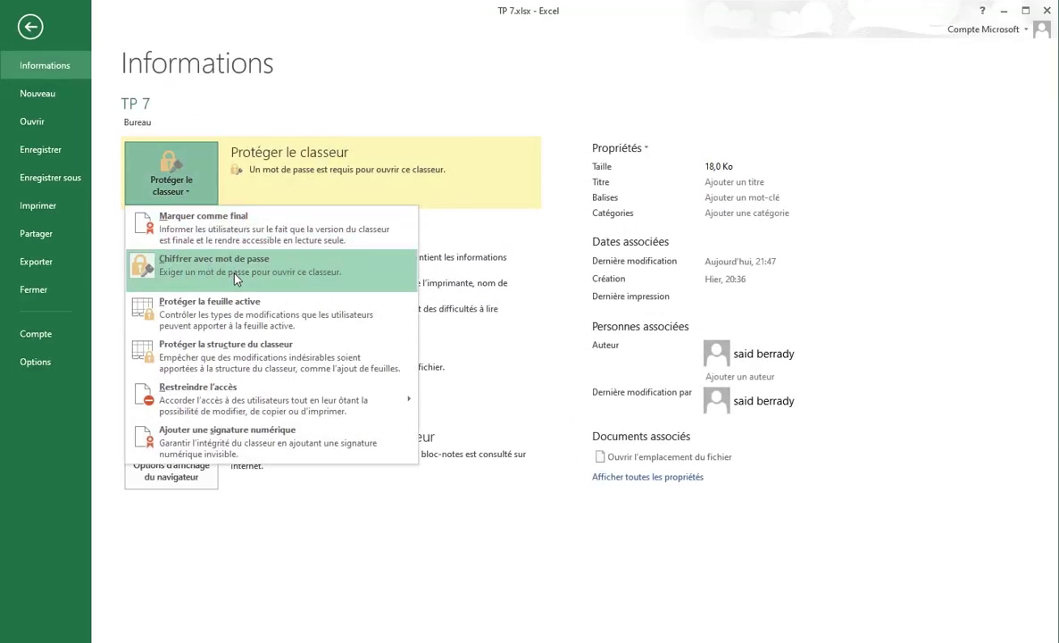
click(28, 28)
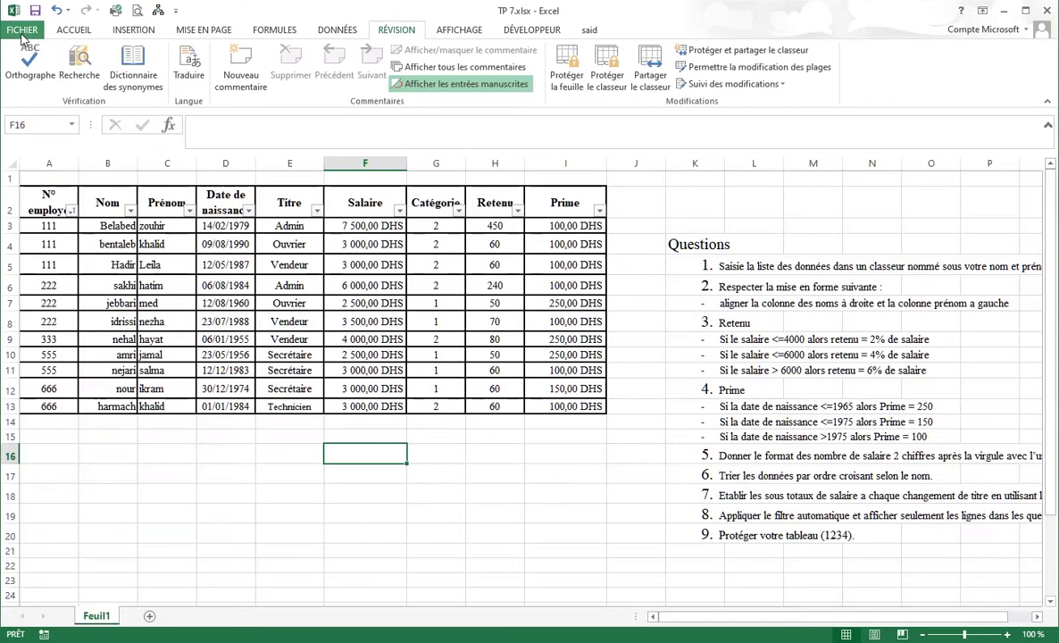
click(27, 32)
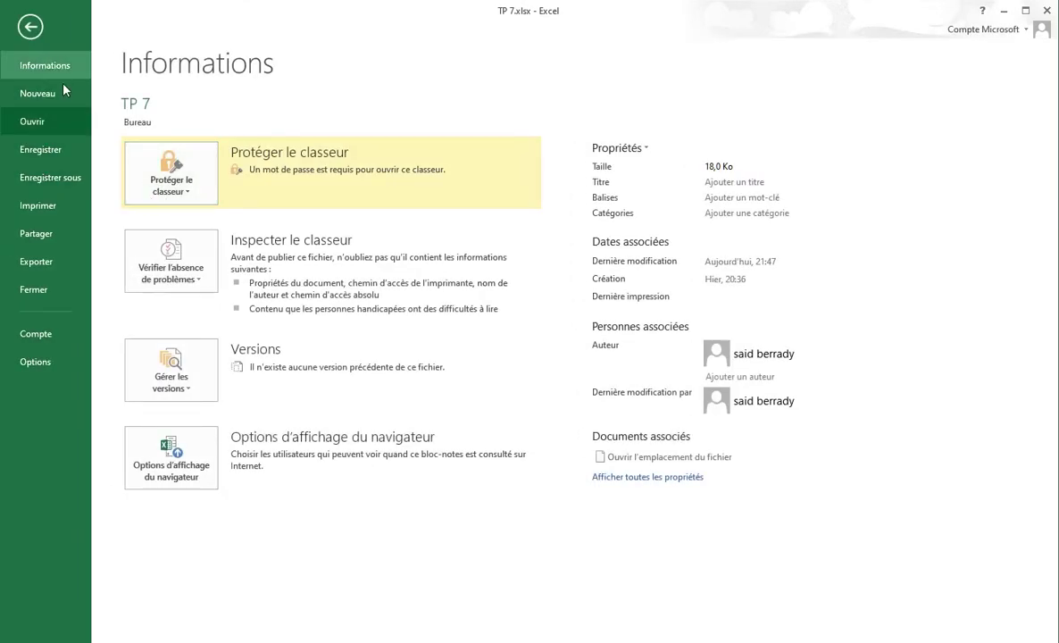
click(178, 176)
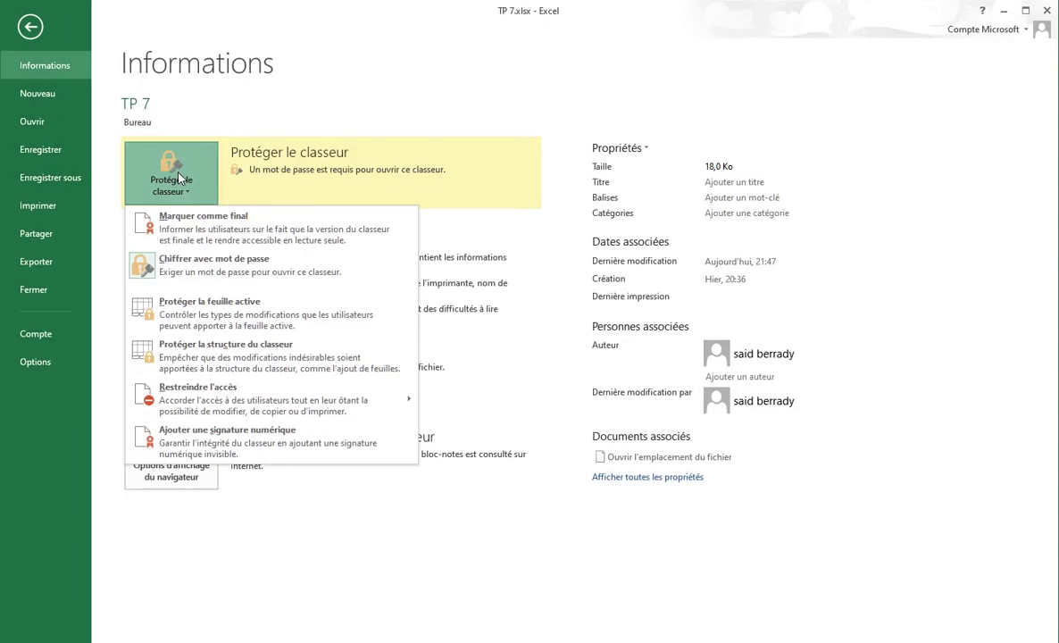
click(215, 266)
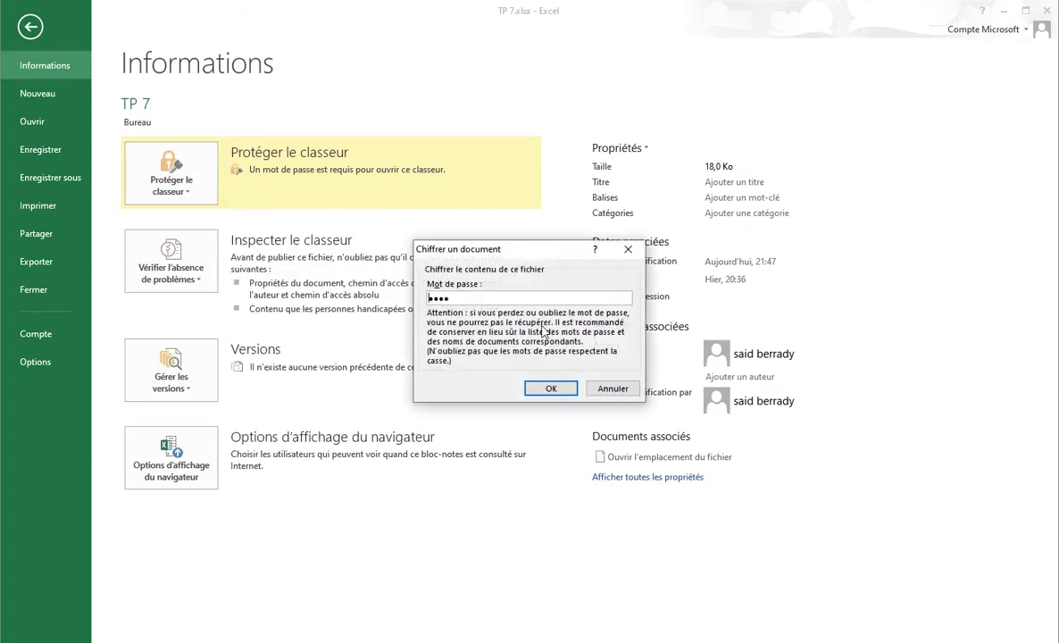
key(BackSpace)
key(BackSpace)
key(BackSpace)
key(BackSpace)
key(Return)
Encrypt the workbook with a new, confirmed password and close it.
click(202, 178)
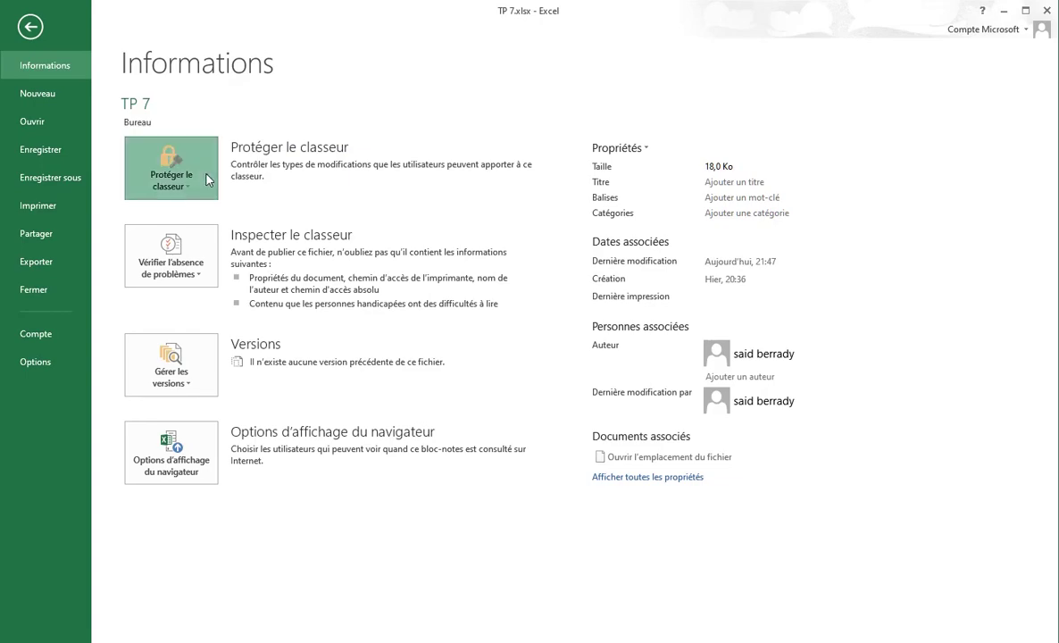
click(229, 263)
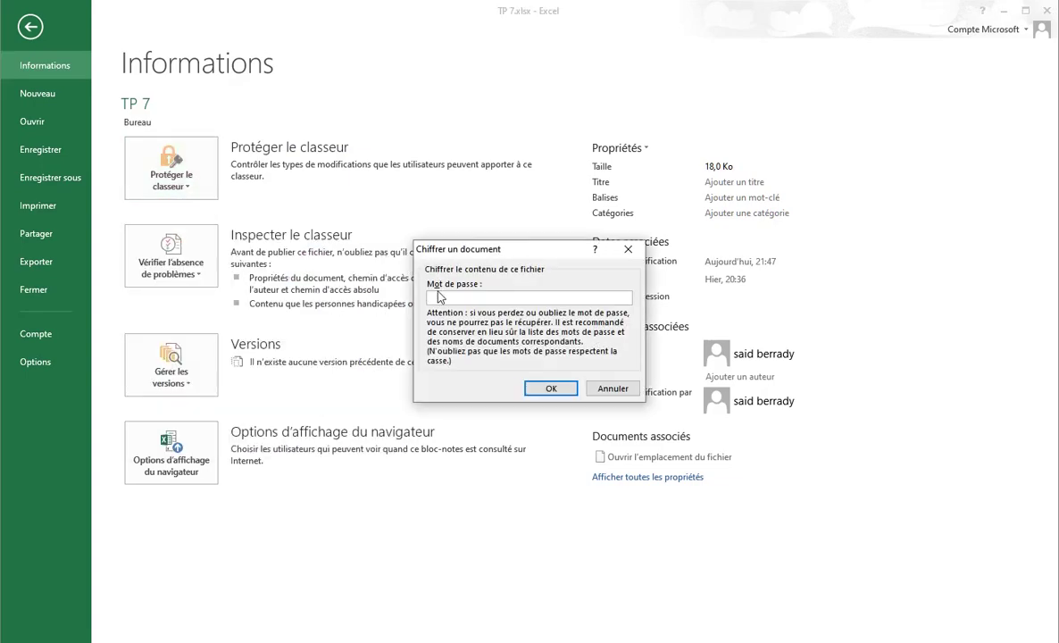
key(Return)
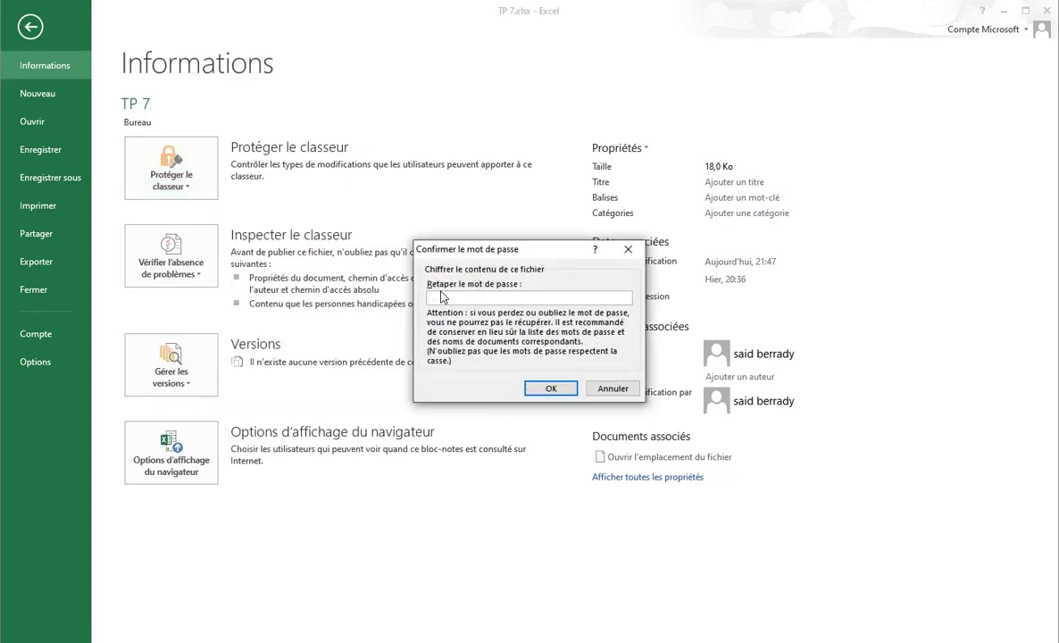
key(Return)
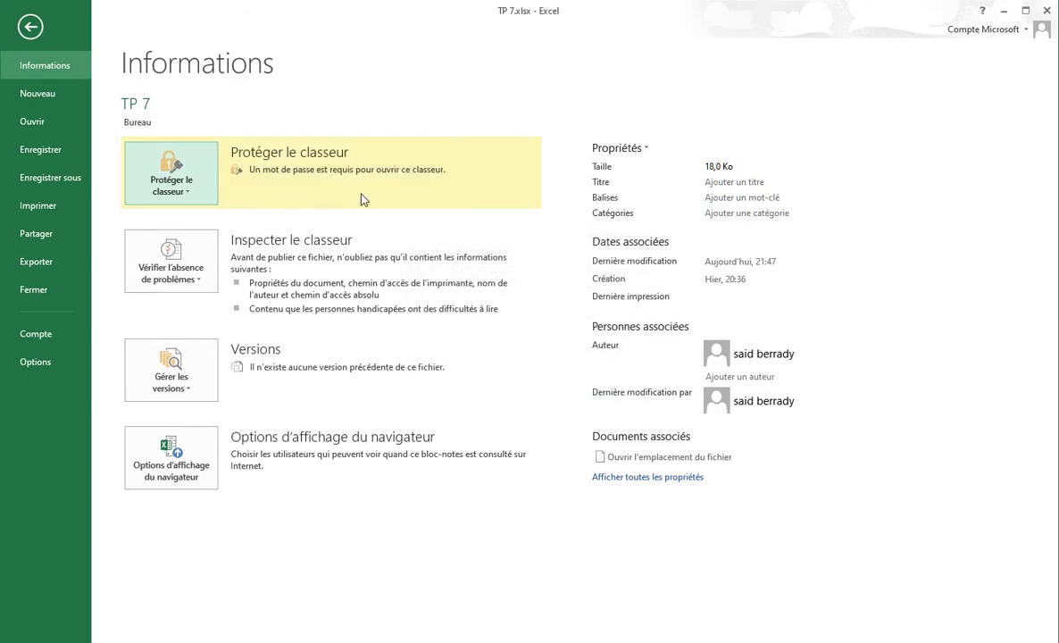
click(1050, 12)
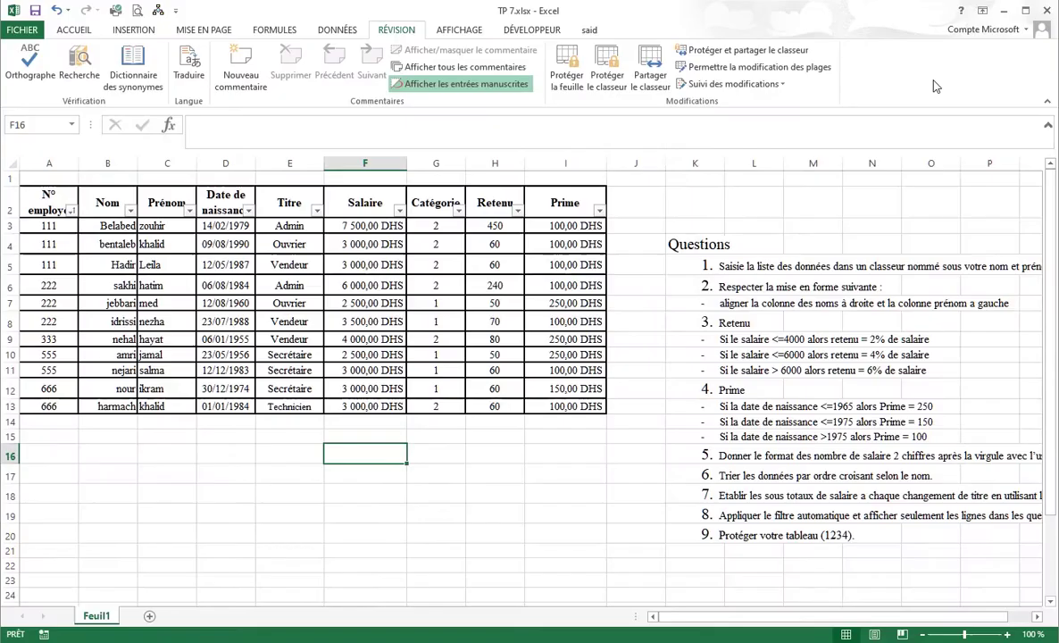
Save the workbook on closing and reopen TP 7.xlsx with its opening password.
click(473, 300)
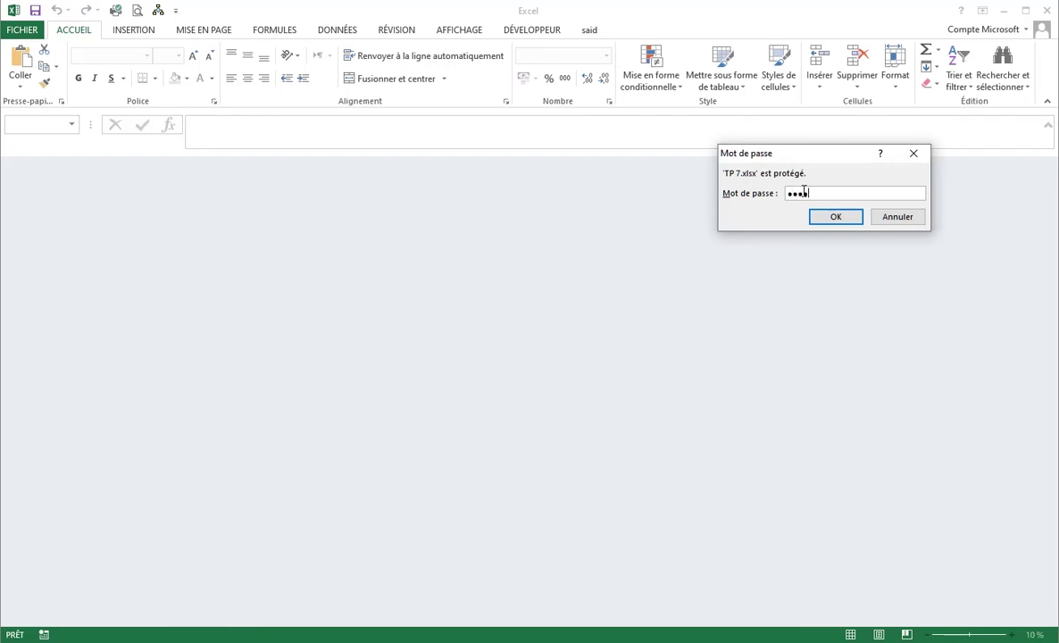
key(Return)
click(497, 242)
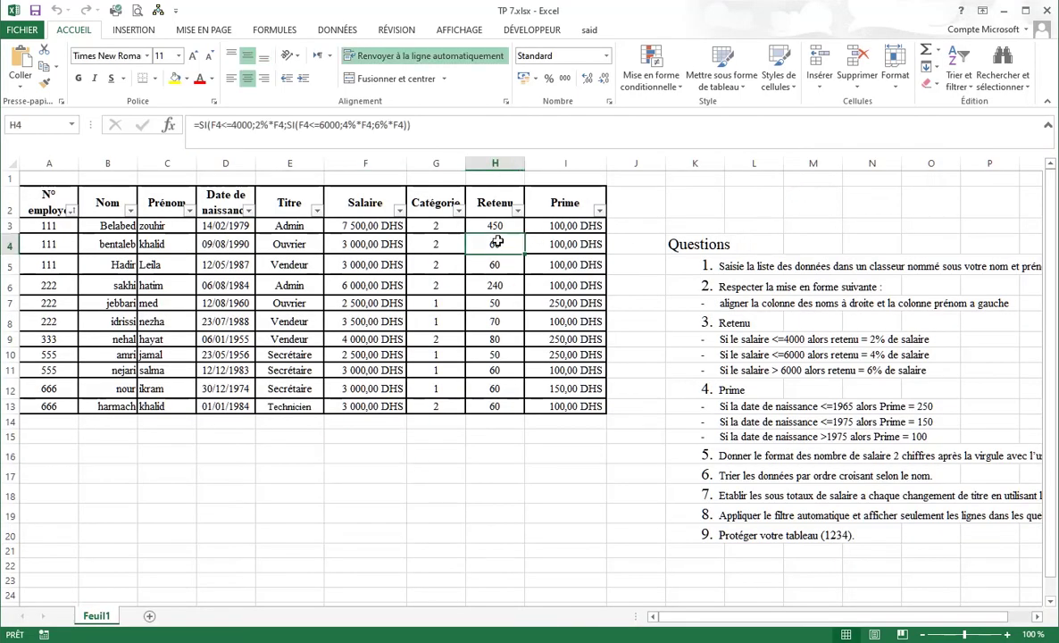
Inspect the Retenu formula in H3 without changing it, then select the table A2:I13.
click(497, 226)
double_click(497, 227)
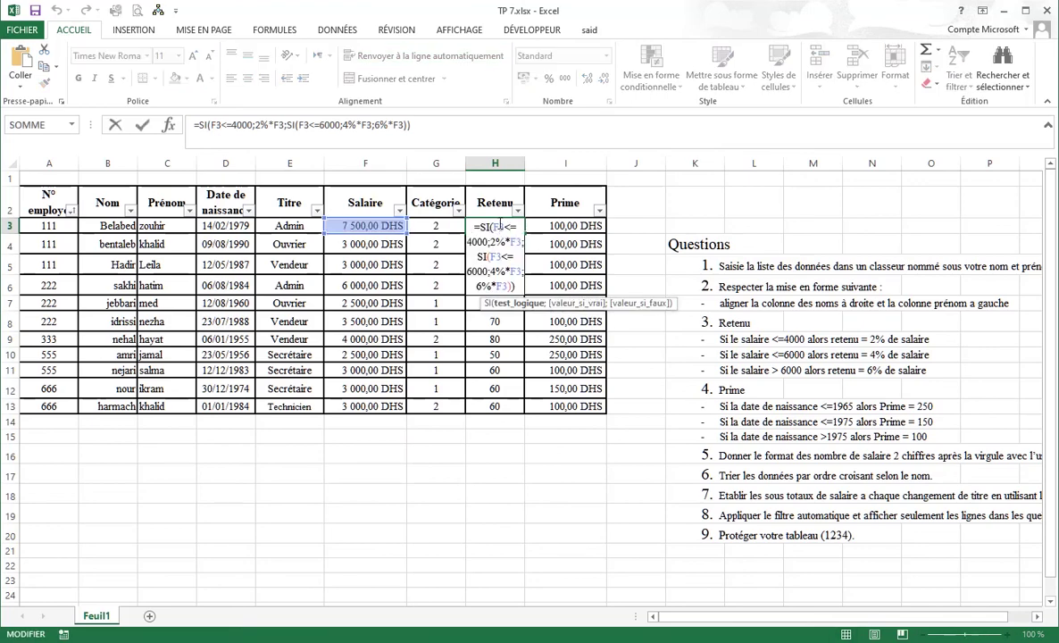
key(Escape)
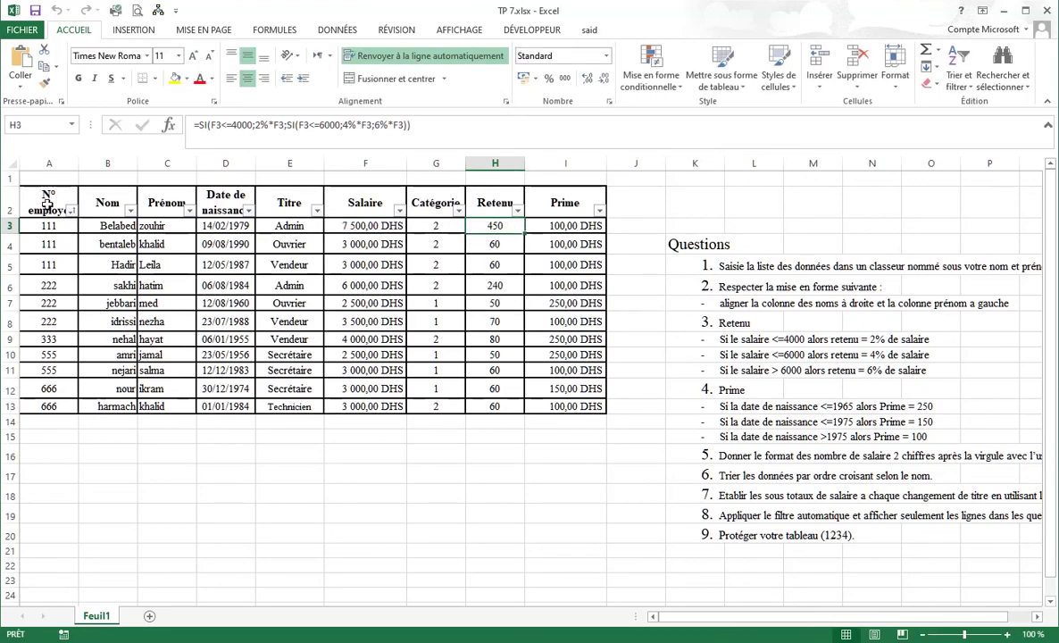
drag(47, 204, 577, 408)
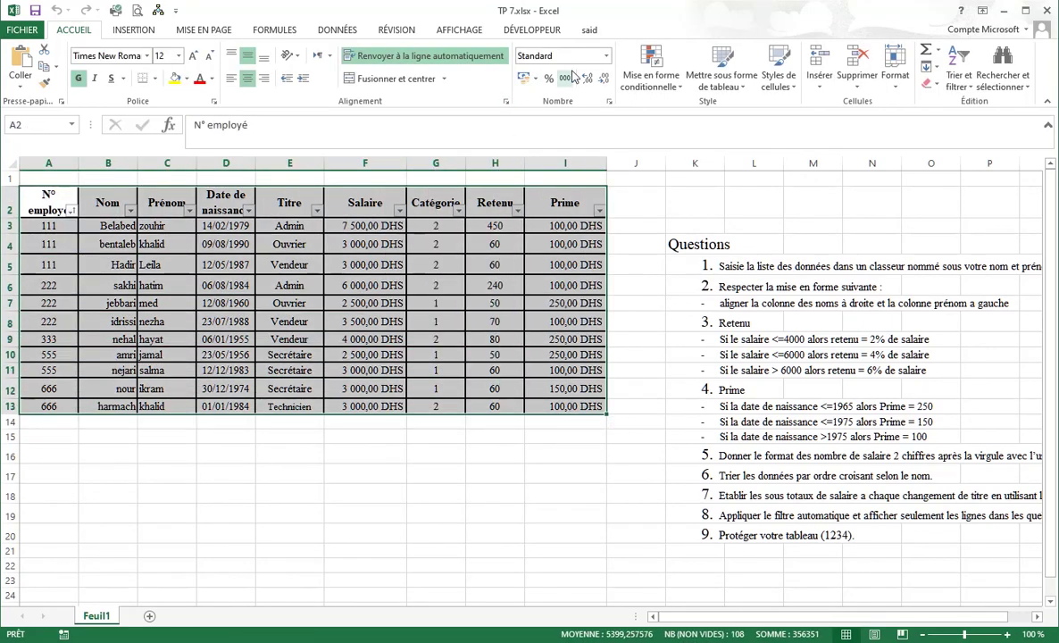
Protect Feuil1 with a sheet password, re-entering it after a mismatch warning.
click(396, 30)
click(566, 75)
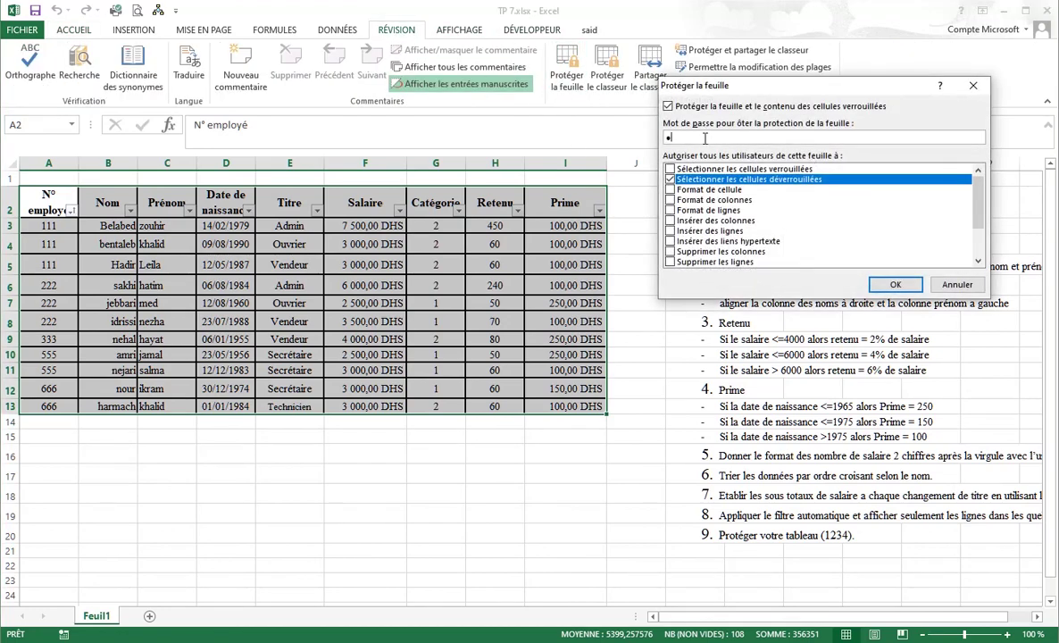
key(Return)
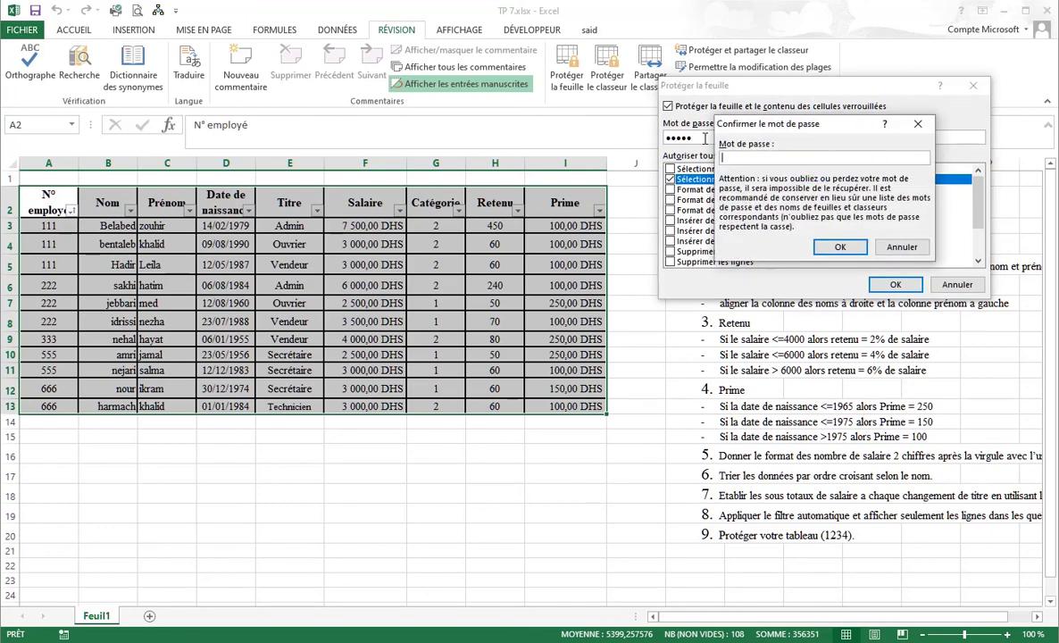
key(Return)
key(Return)
key(BackSpace)
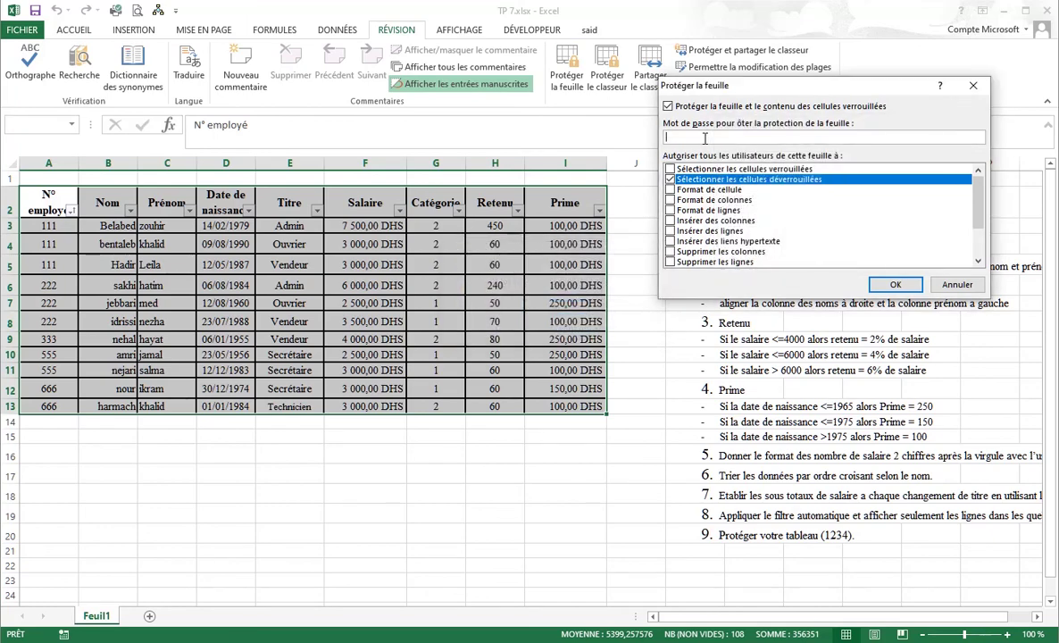
text(1234)
key(Return)
text(12)
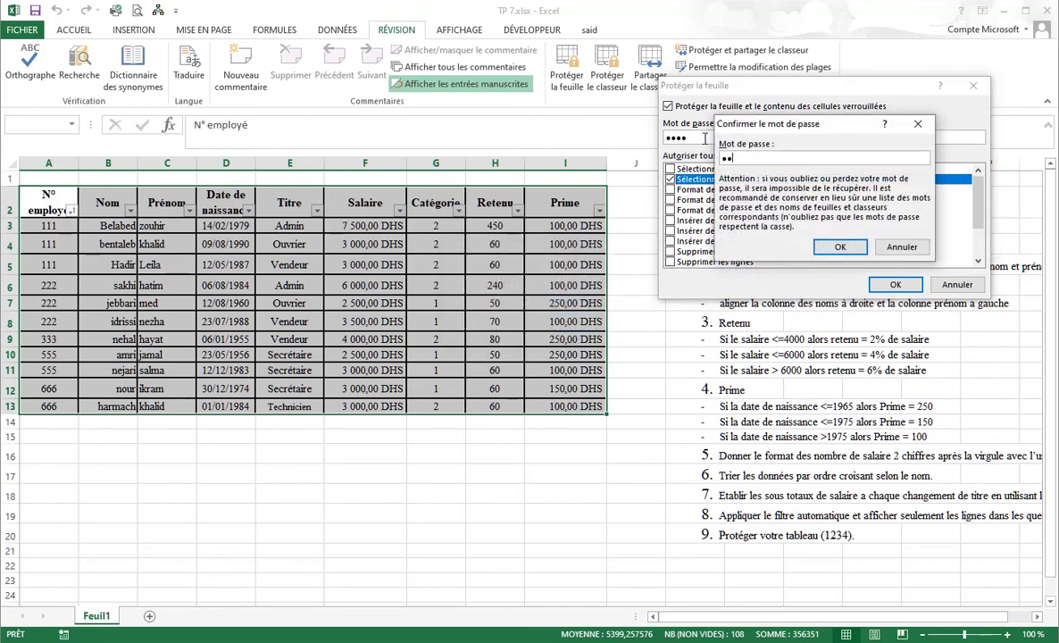
text(34)
key(Return)
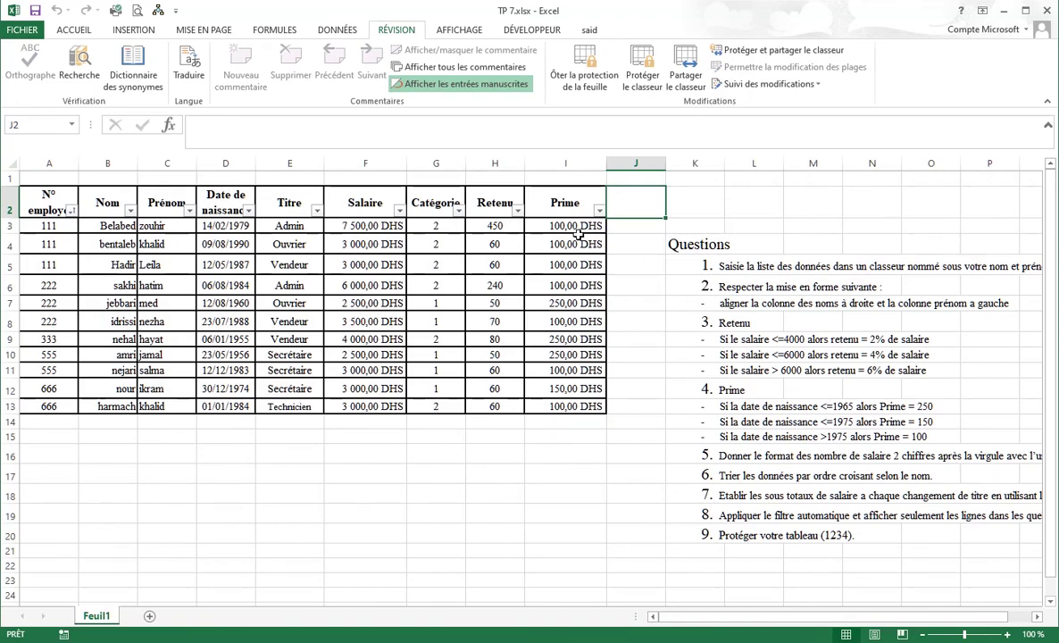